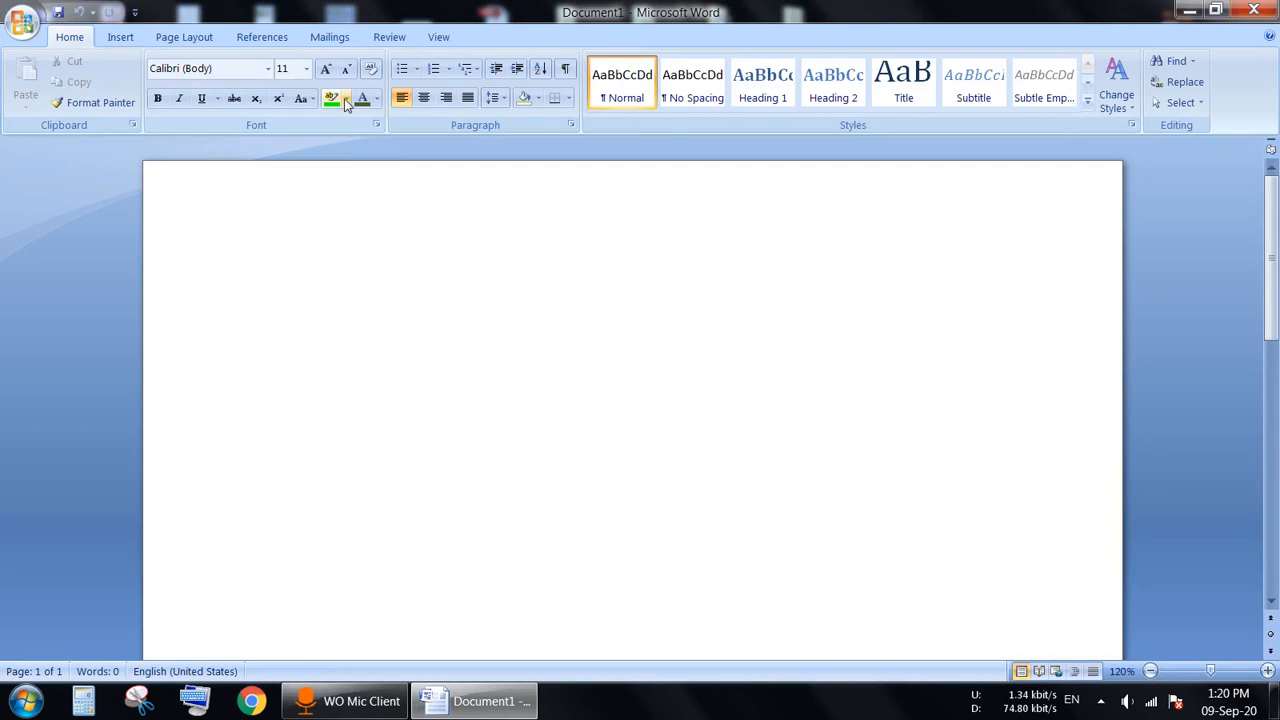
Step: Type 'This is cat.' on the blank page and start a new line
left_click(389, 37)
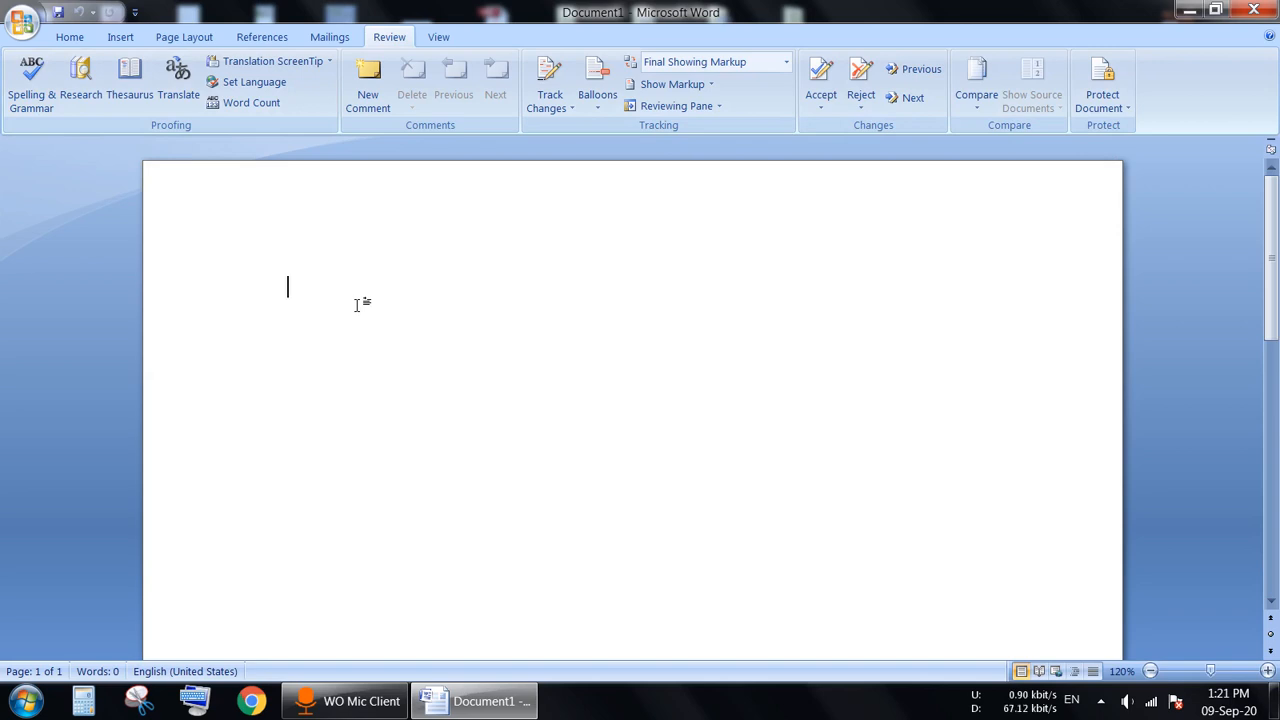
type("This is ")
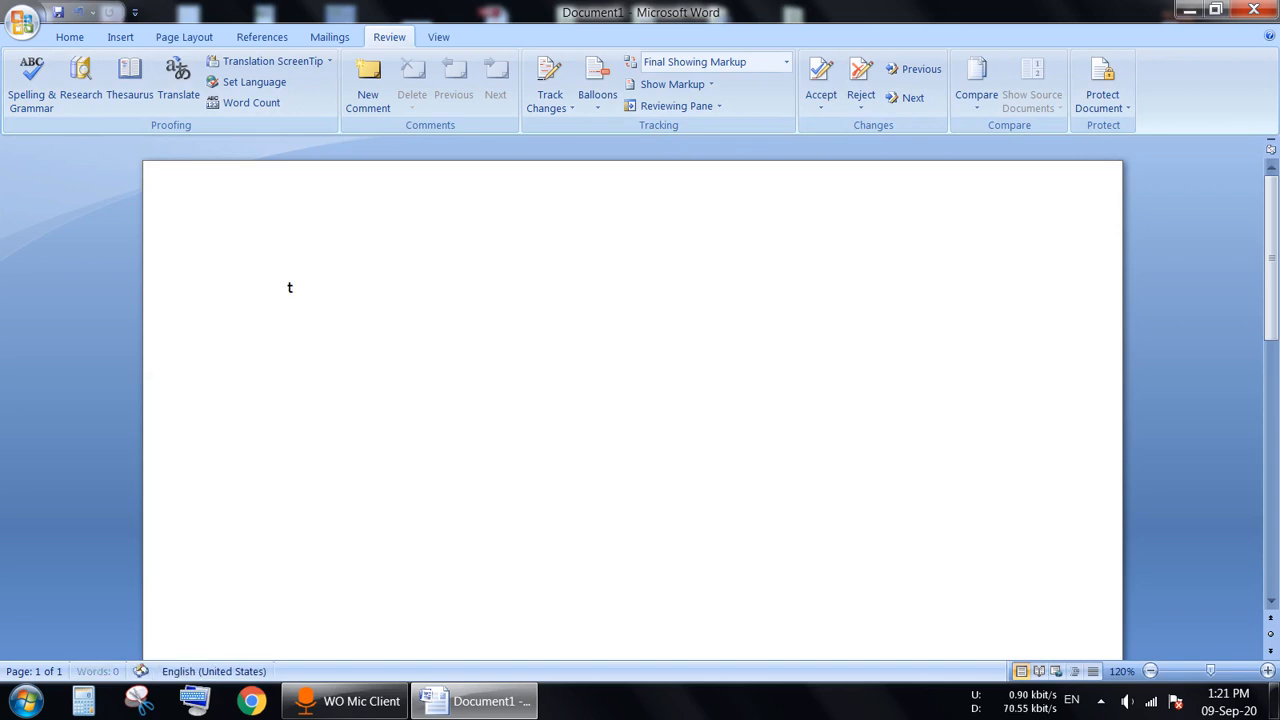
type("cat.")
key("Return")
Step: Run a spelling and grammar check on the sentence and close the completion message
left_click(30, 105)
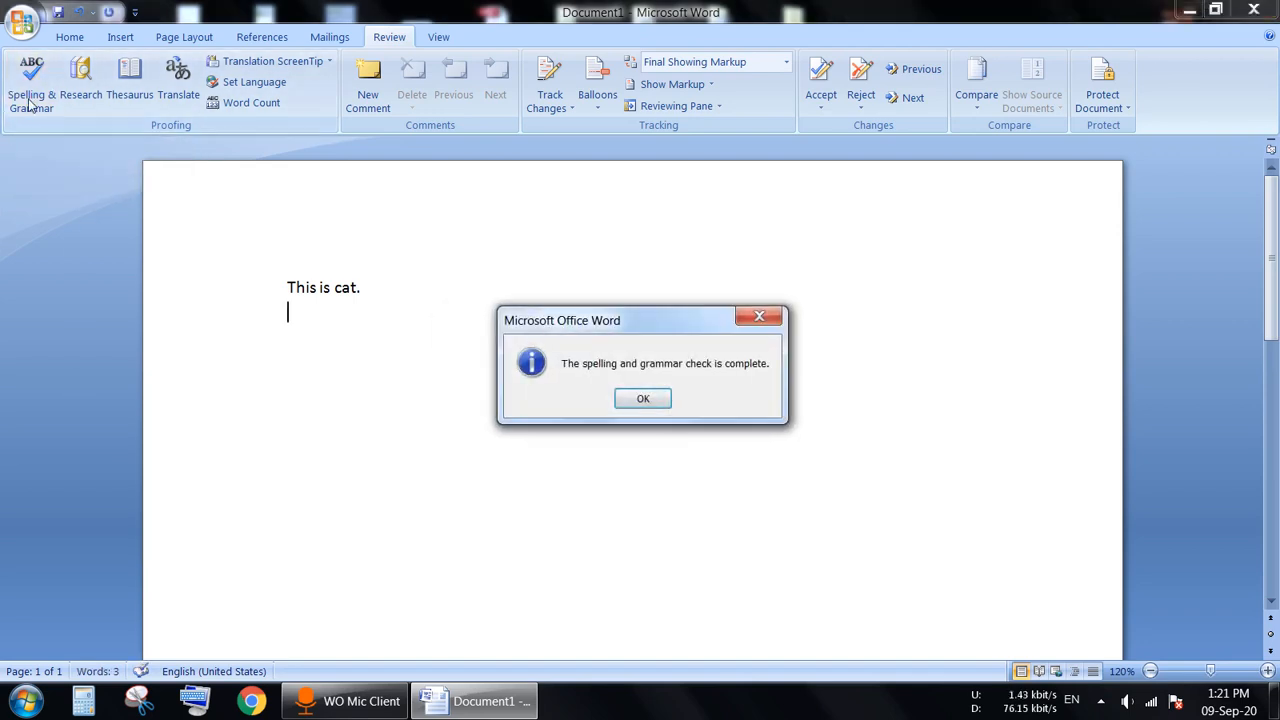
left_click_drag(645, 322, 649, 275)
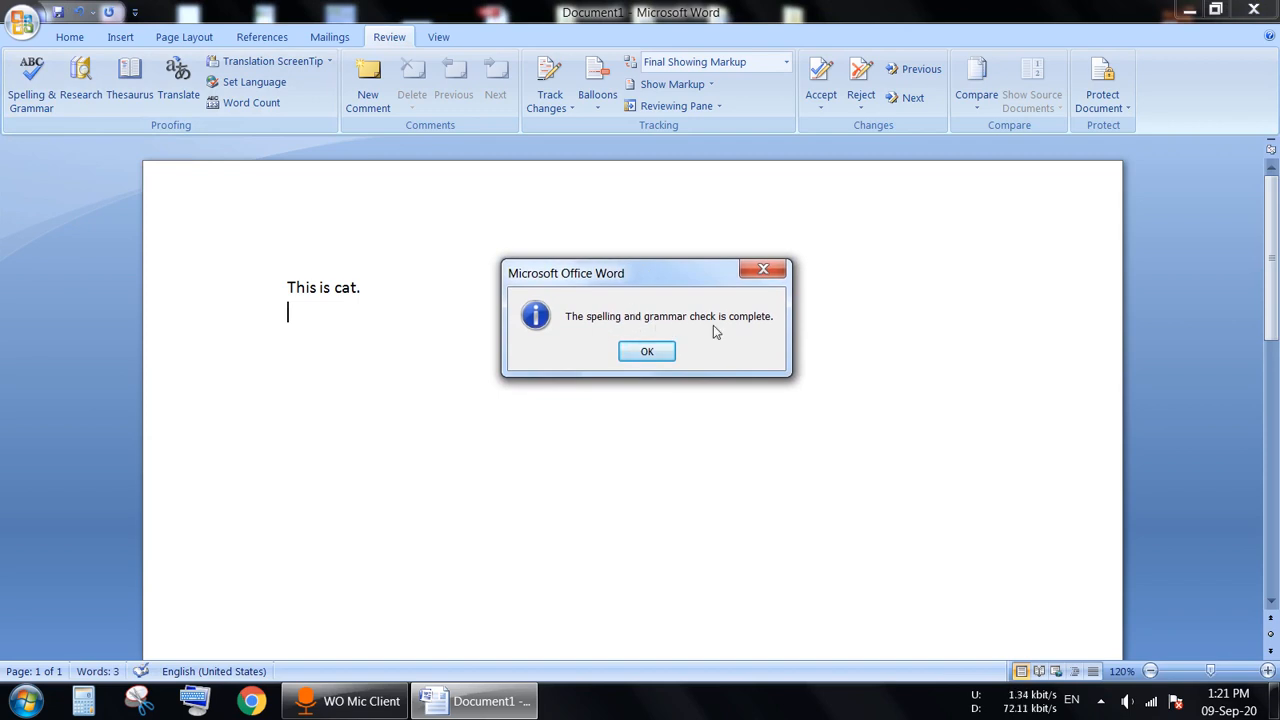
left_click(650, 354)
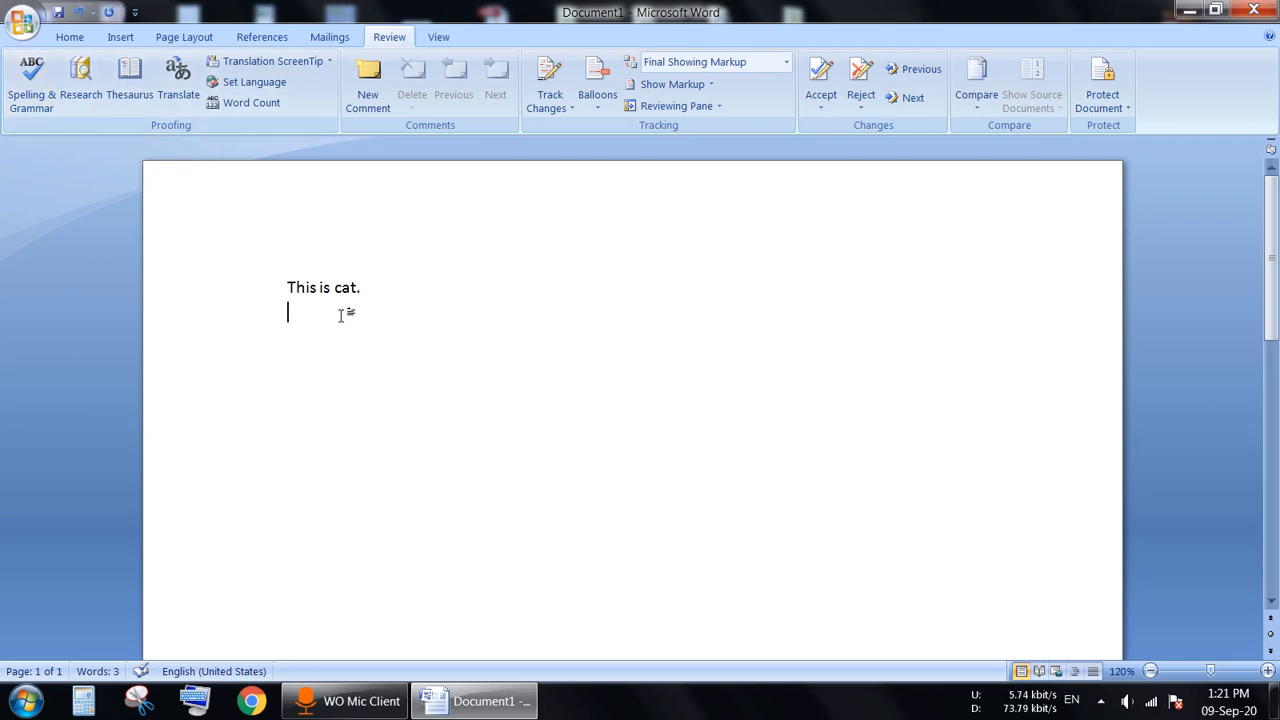
Step: Add 'This is catt.' as a second line and select both lines
type("This is catt.")
key("Return")
left_click_drag(285, 282, 337, 349)
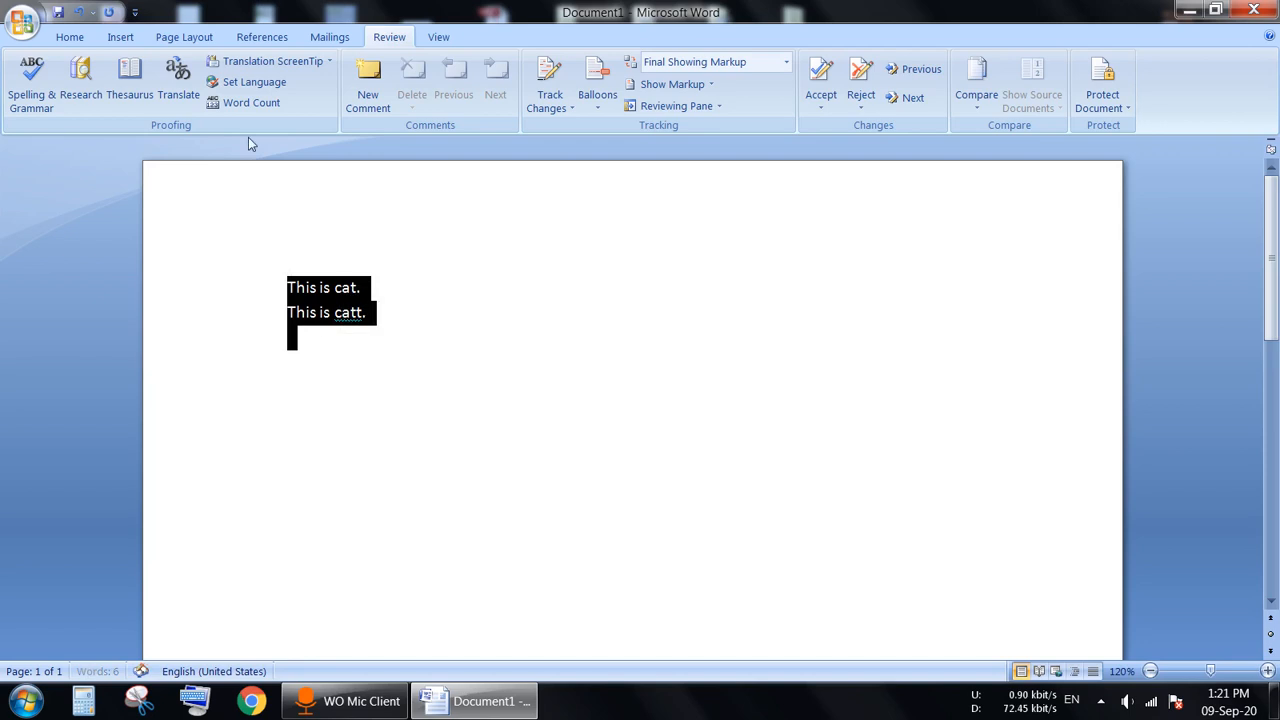
Step: Enlarge both lines to 20 pt with Grow Font, then deselect the text
left_click(70, 37)
left_click(327, 69)
left_click(327, 69)
left_click(327, 69)
left_click(327, 69)
left_click(327, 69)
left_click(400, 443)
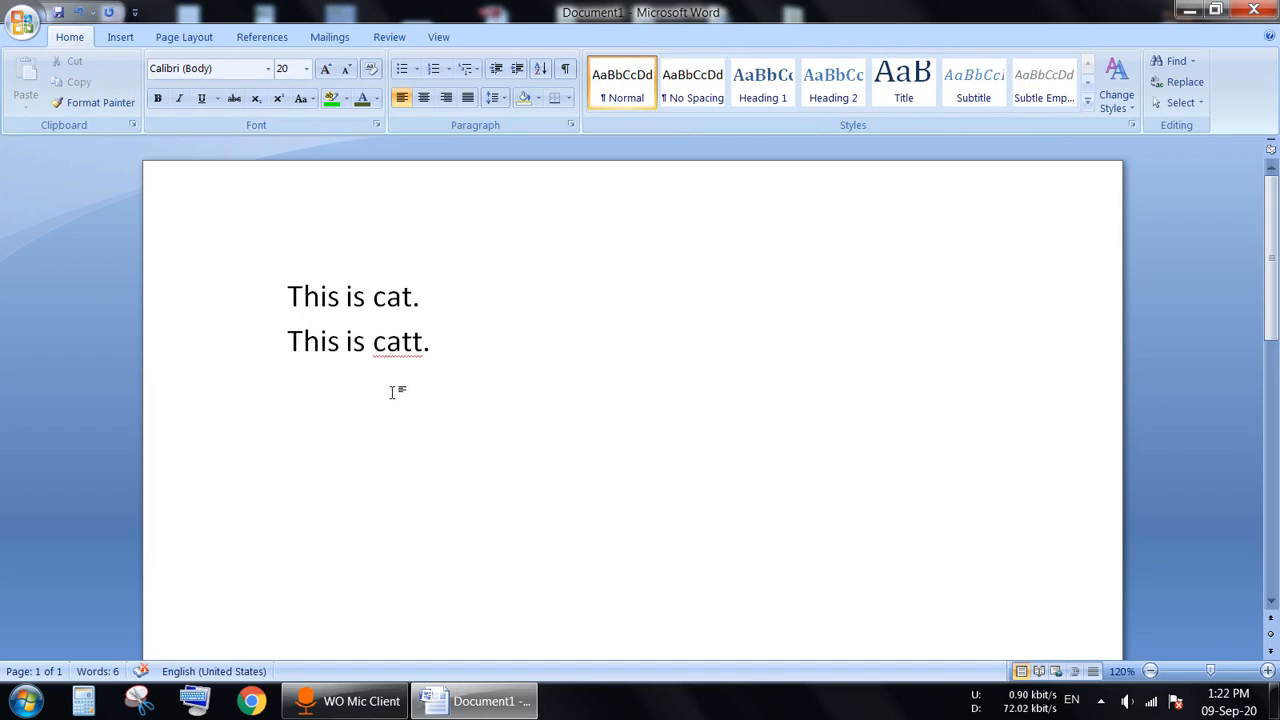
left_click(290, 297)
left_click_drag(290, 297, 417, 386)
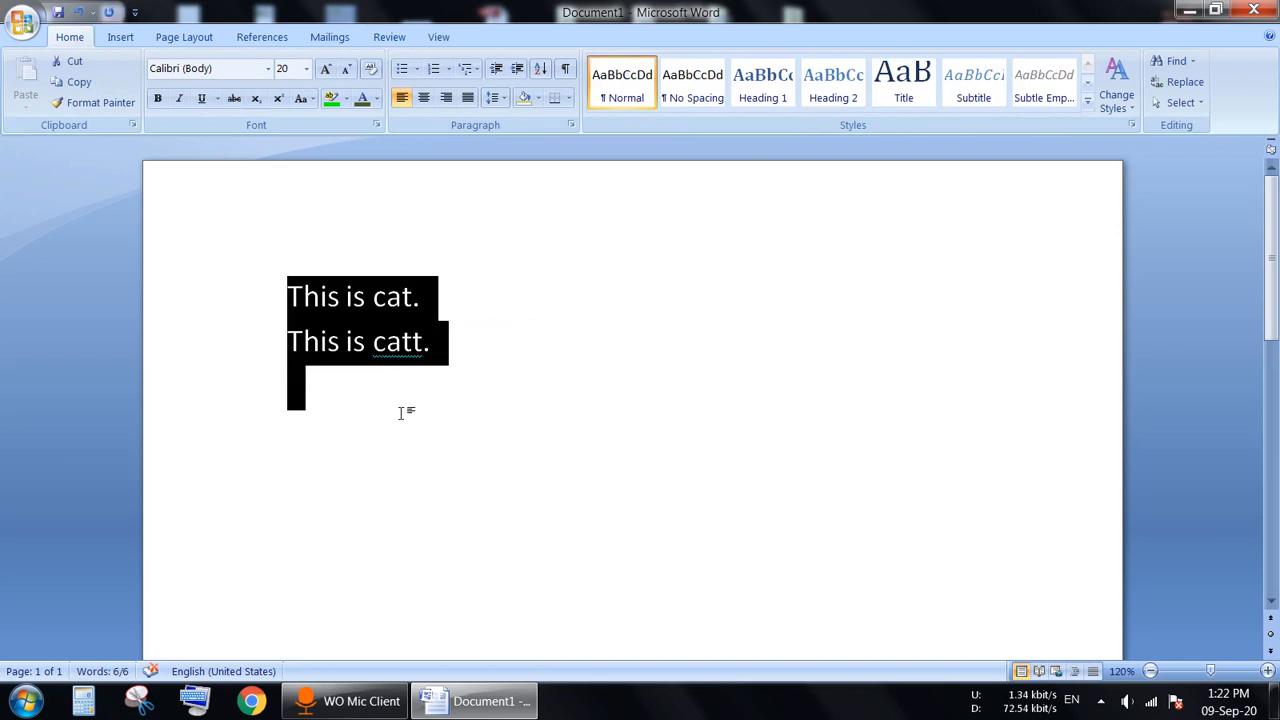
left_click(400, 411)
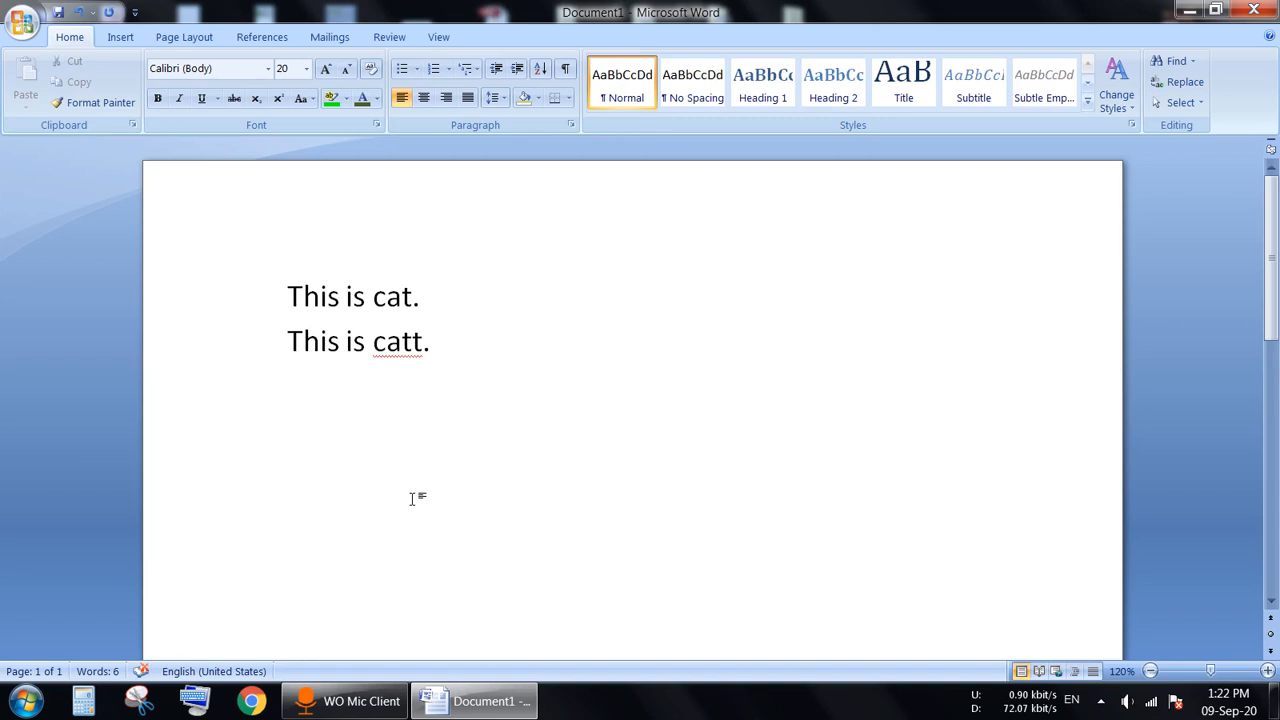
left_click(389, 37)
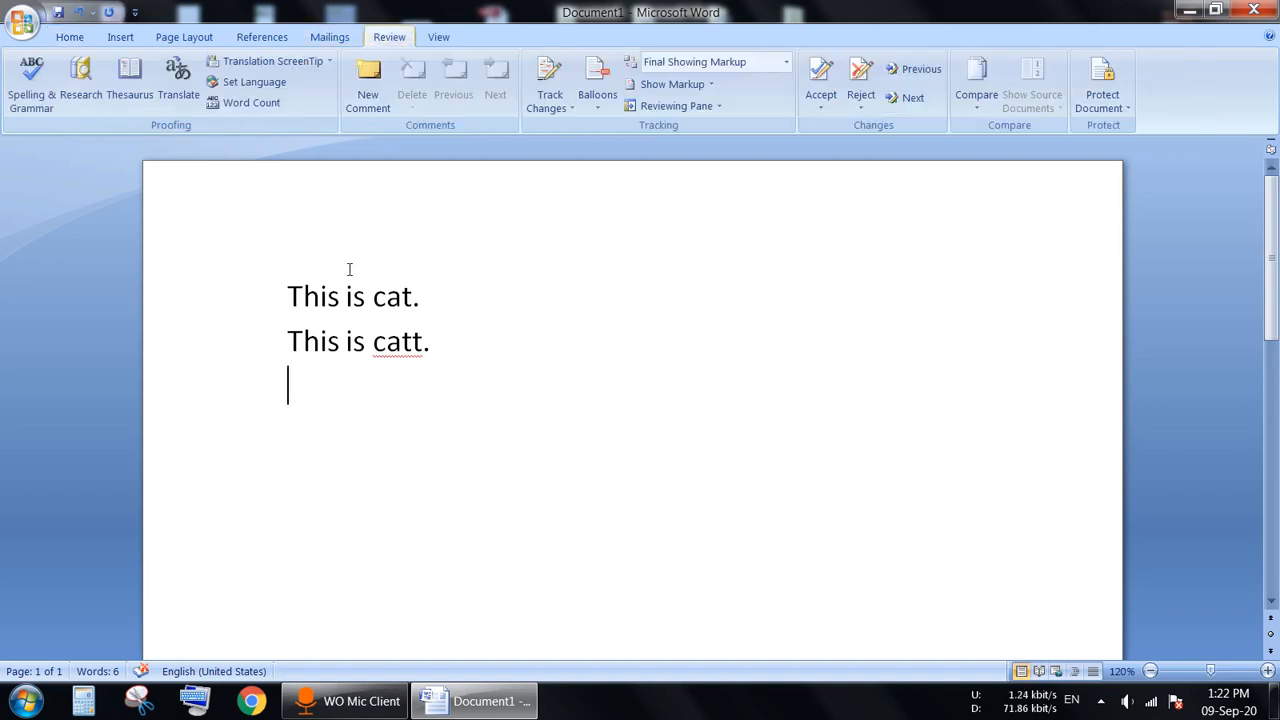
Step: Replace 'catt' with the suggested 'cat' through Spelling & Grammar and close the completion message
left_click(46, 88)
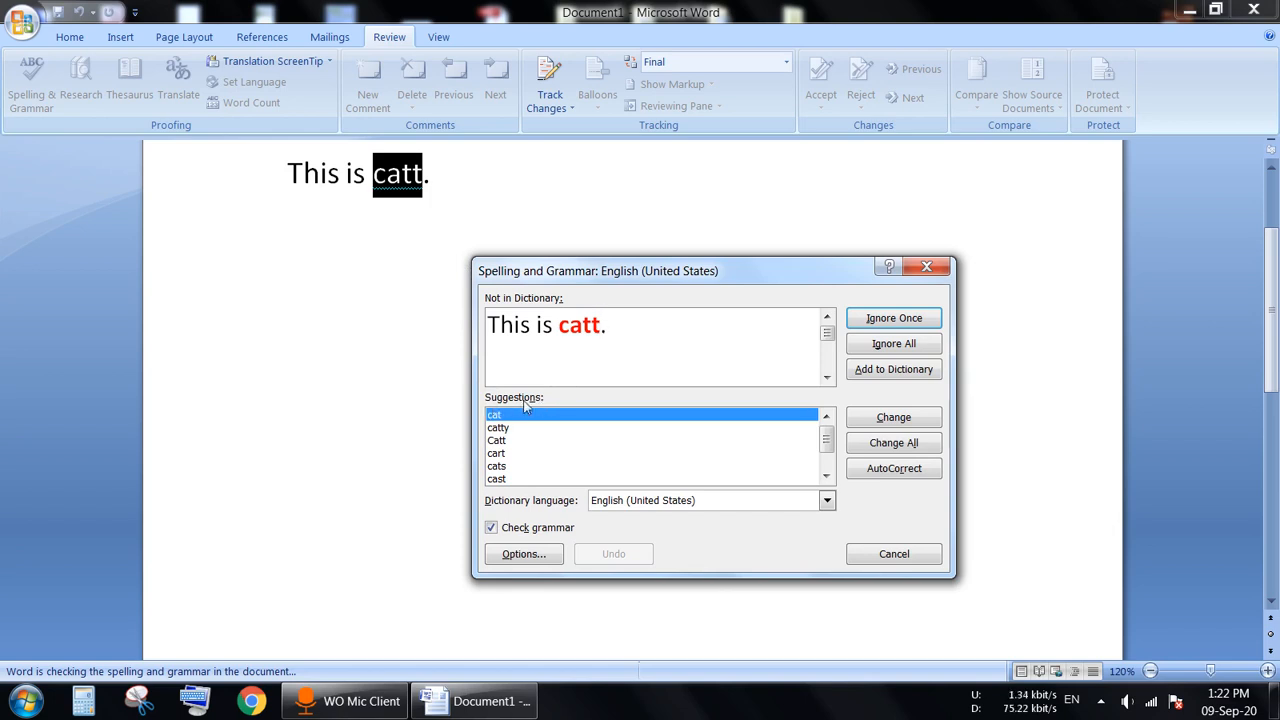
left_click_drag(827, 440, 830, 465)
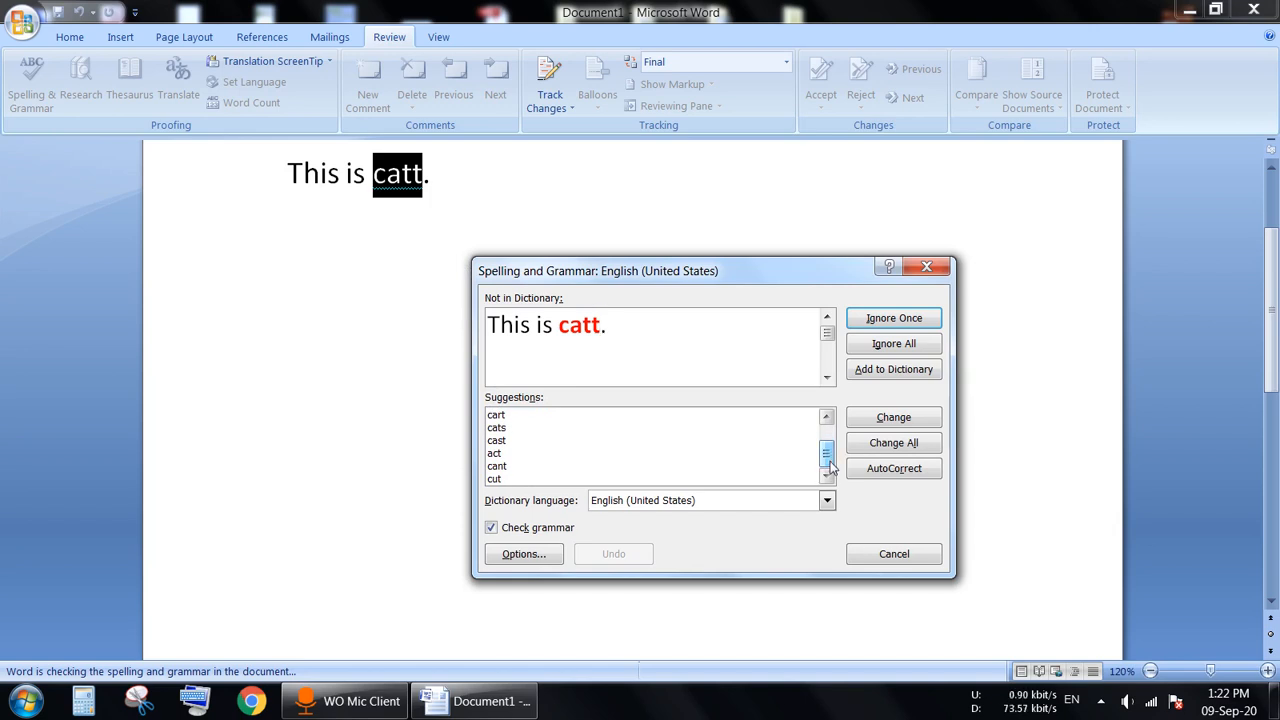
left_click(876, 427)
left_click(634, 402)
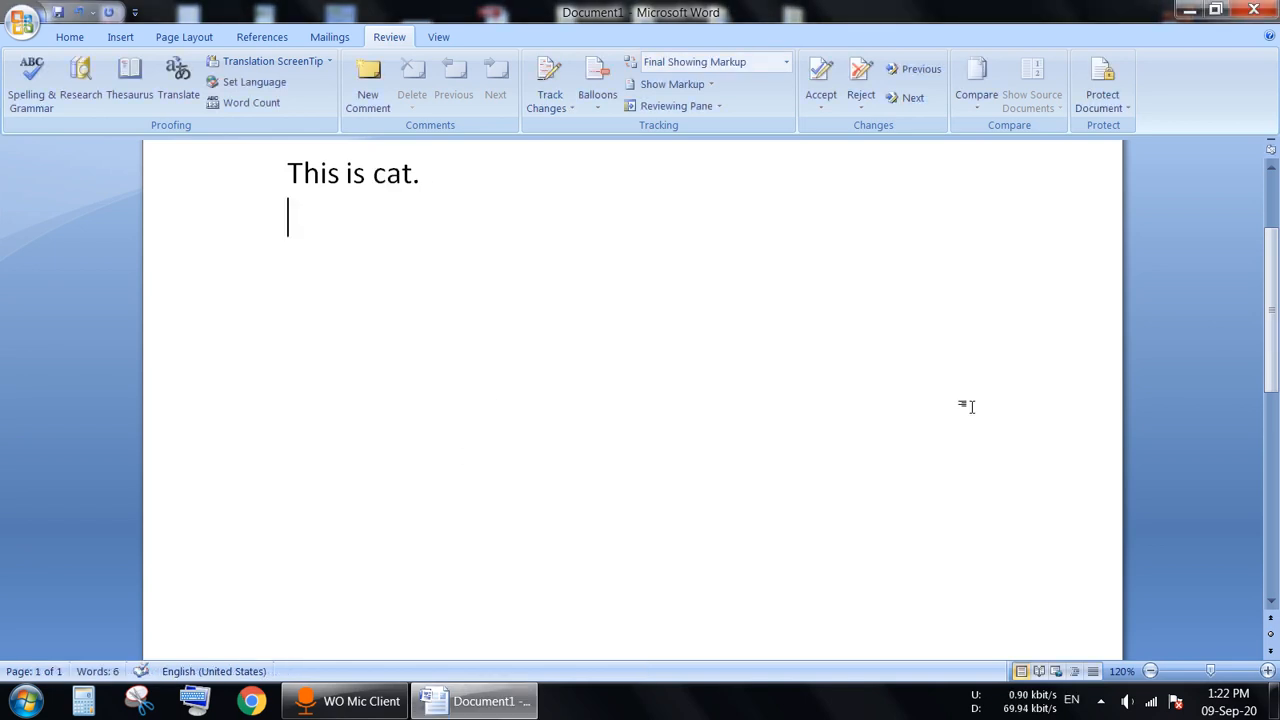
scroll(1270, 300, "up", 2)
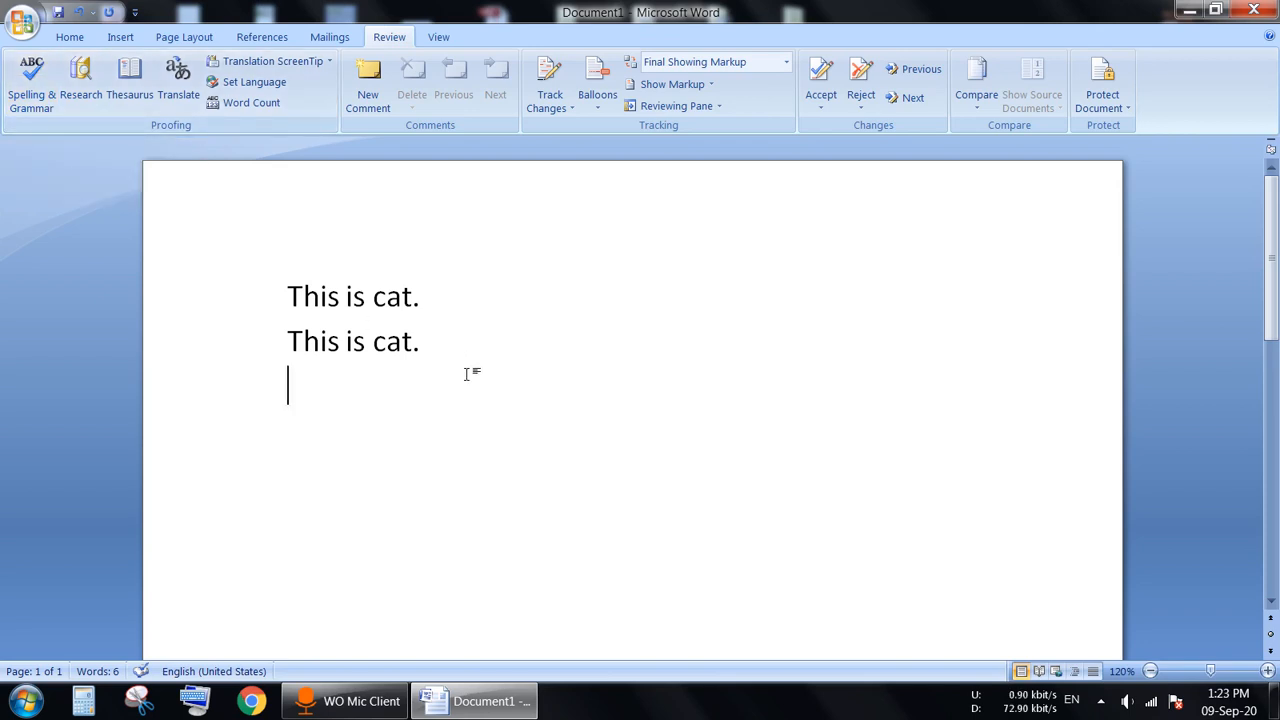
Step: Type 'this are cat.' as a third line and correct it to 'This is cat.' with the grammar check
type("this are ")
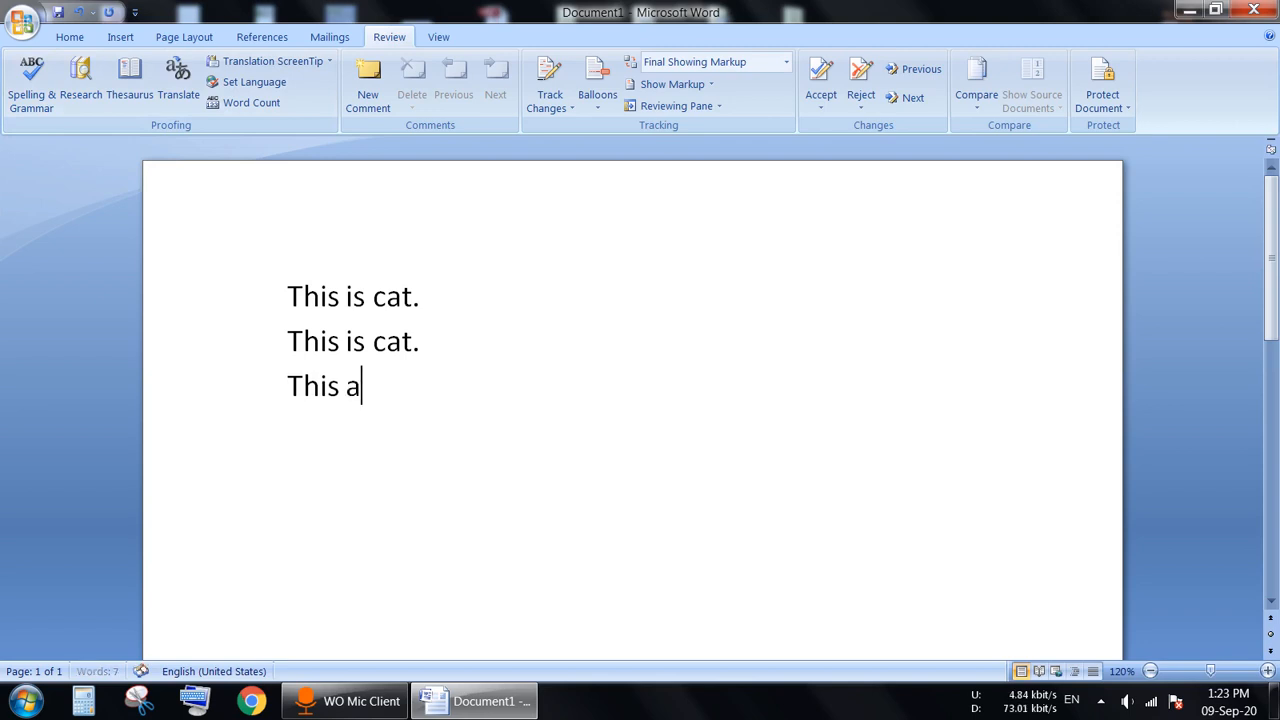
type("cat")
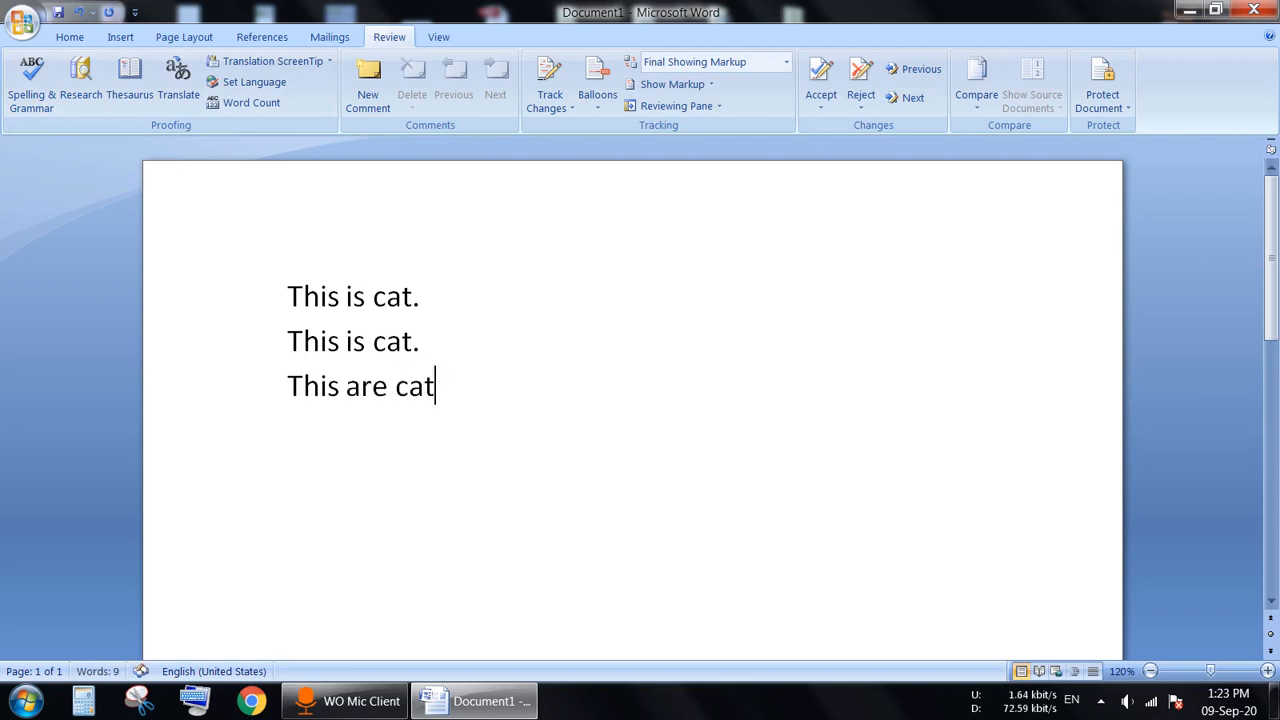
type(".")
key("Return")
left_click(44, 88)
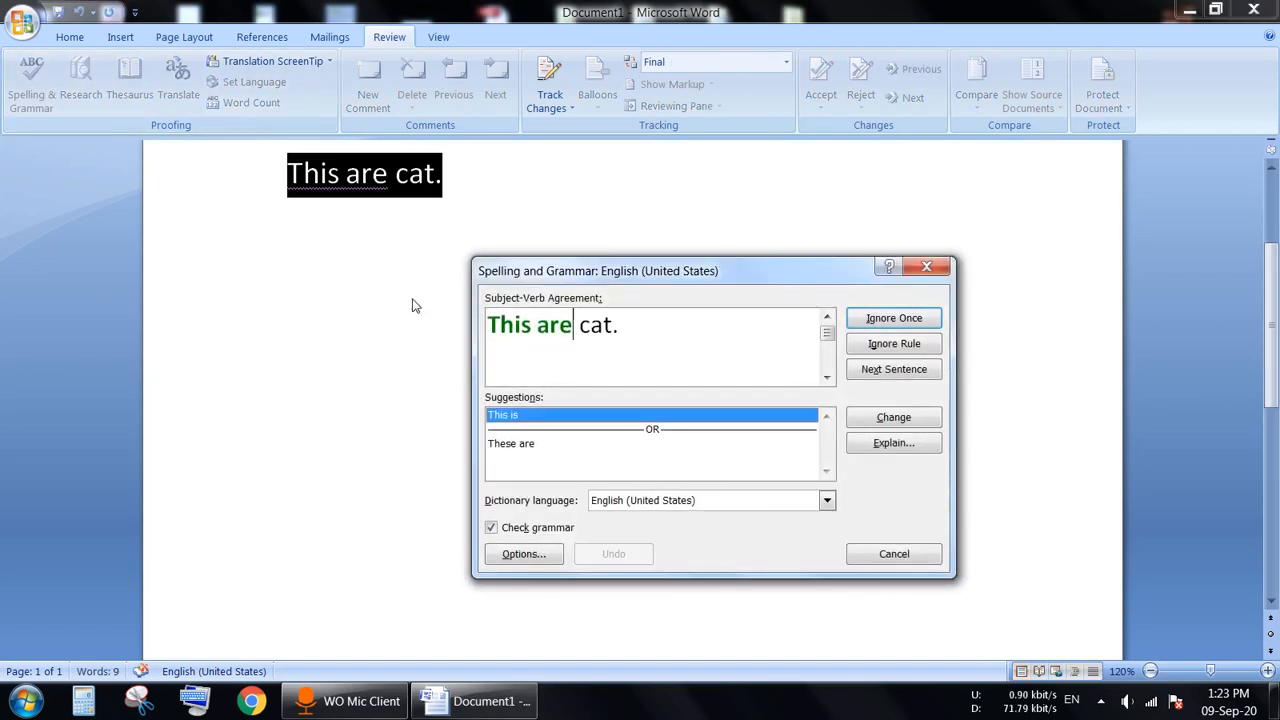
left_click(521, 447)
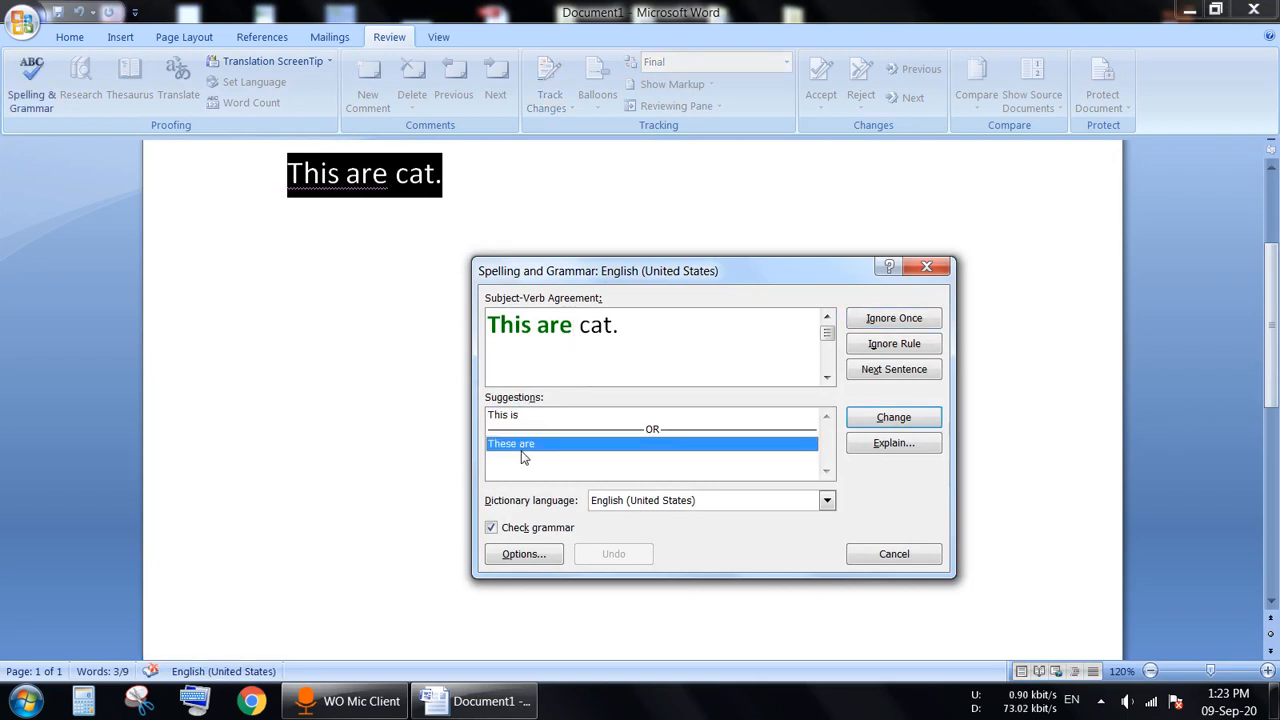
left_click(530, 419)
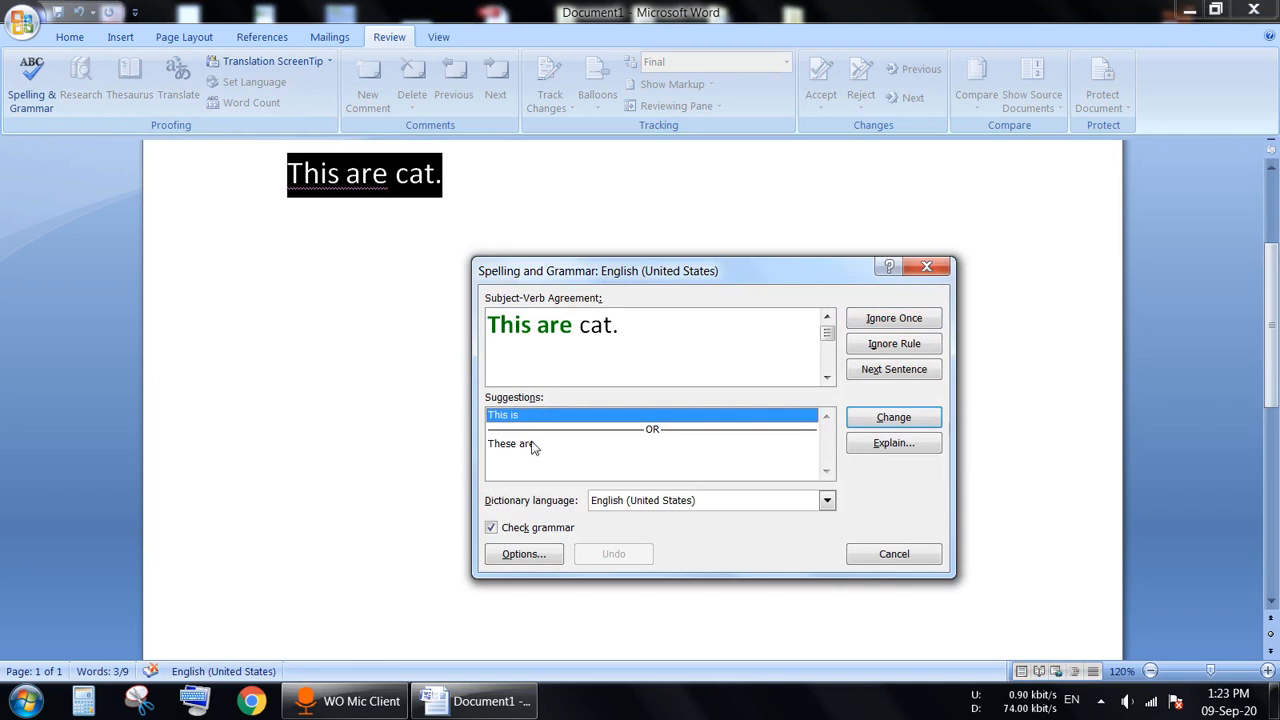
left_click(894, 420)
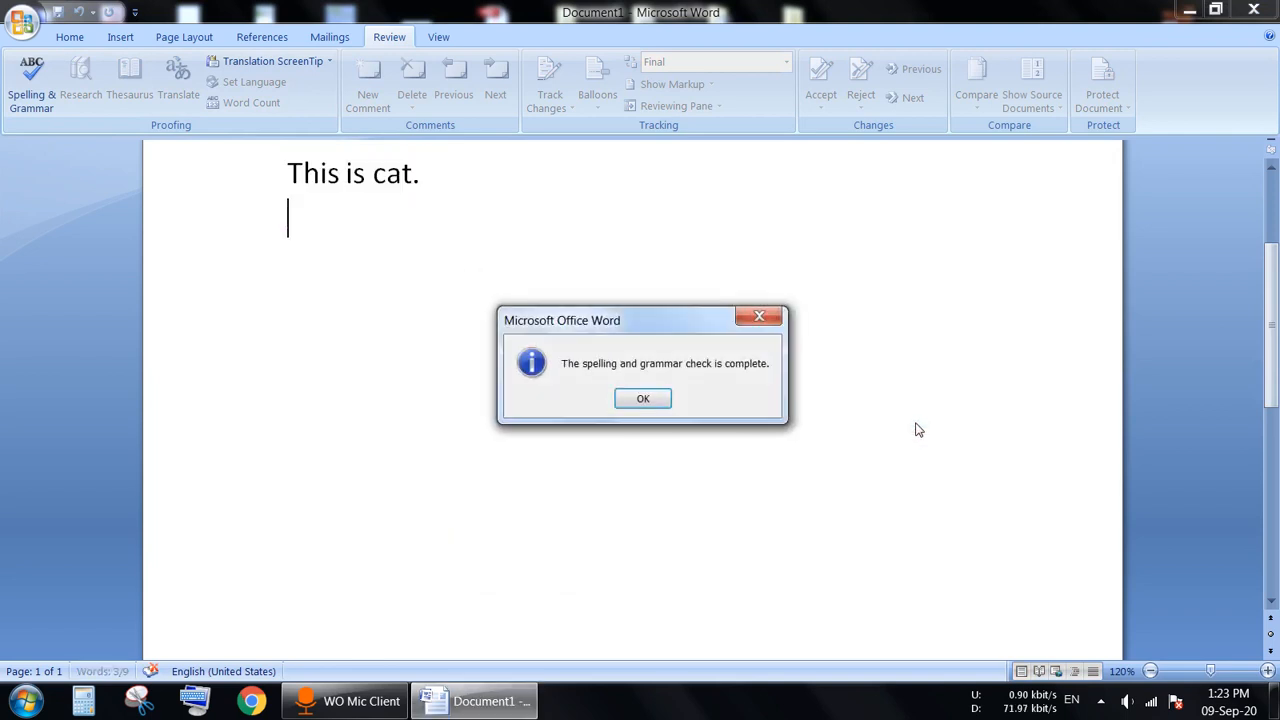
left_click(628, 399)
Step: Delete the three existing lines of text
left_click_drag(1271, 320, 1271, 240)
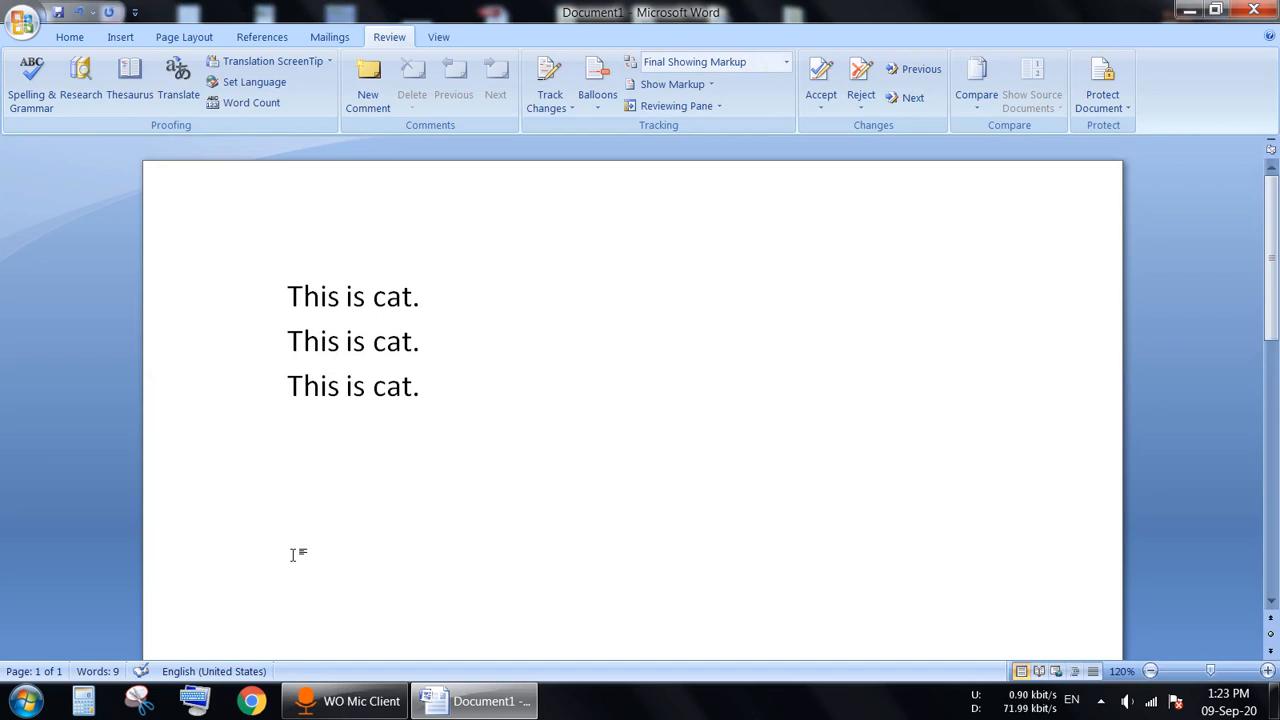
left_click_drag(530, 454, 240, 251)
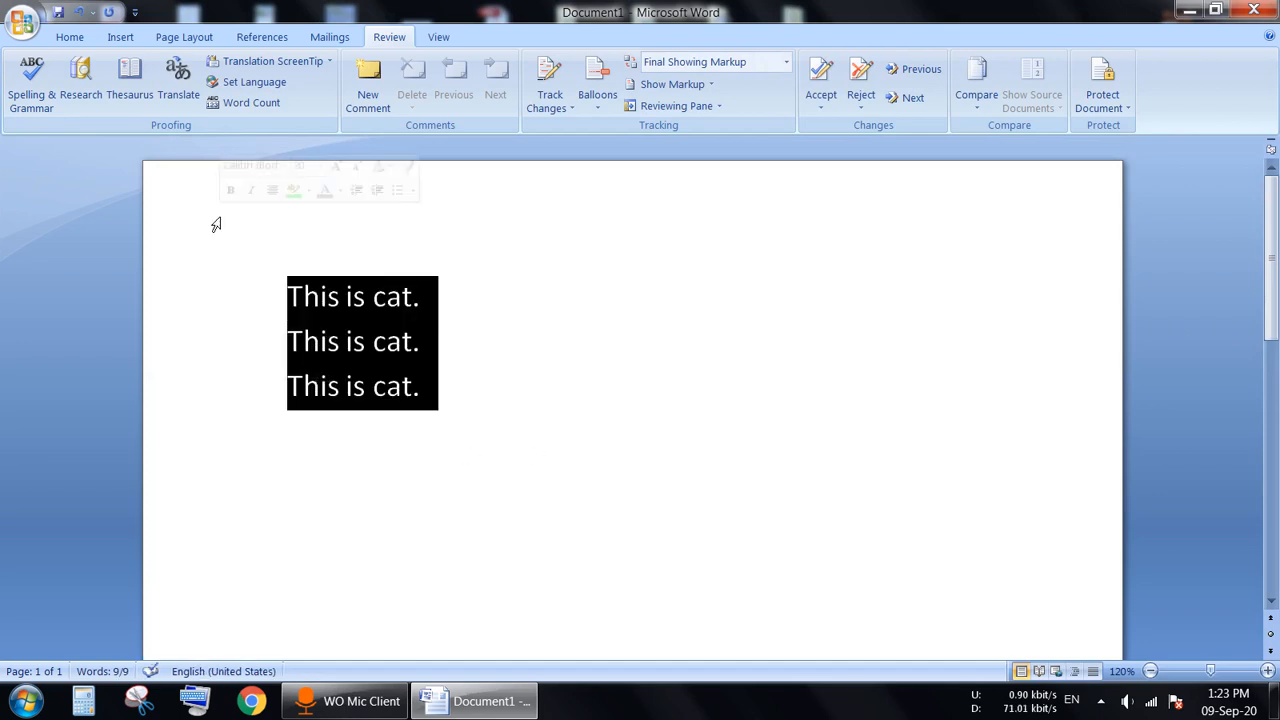
key("Delete")
Step: Type the first two '… is my brother.' sentences on separate lines, fixing a typo
type("moh")
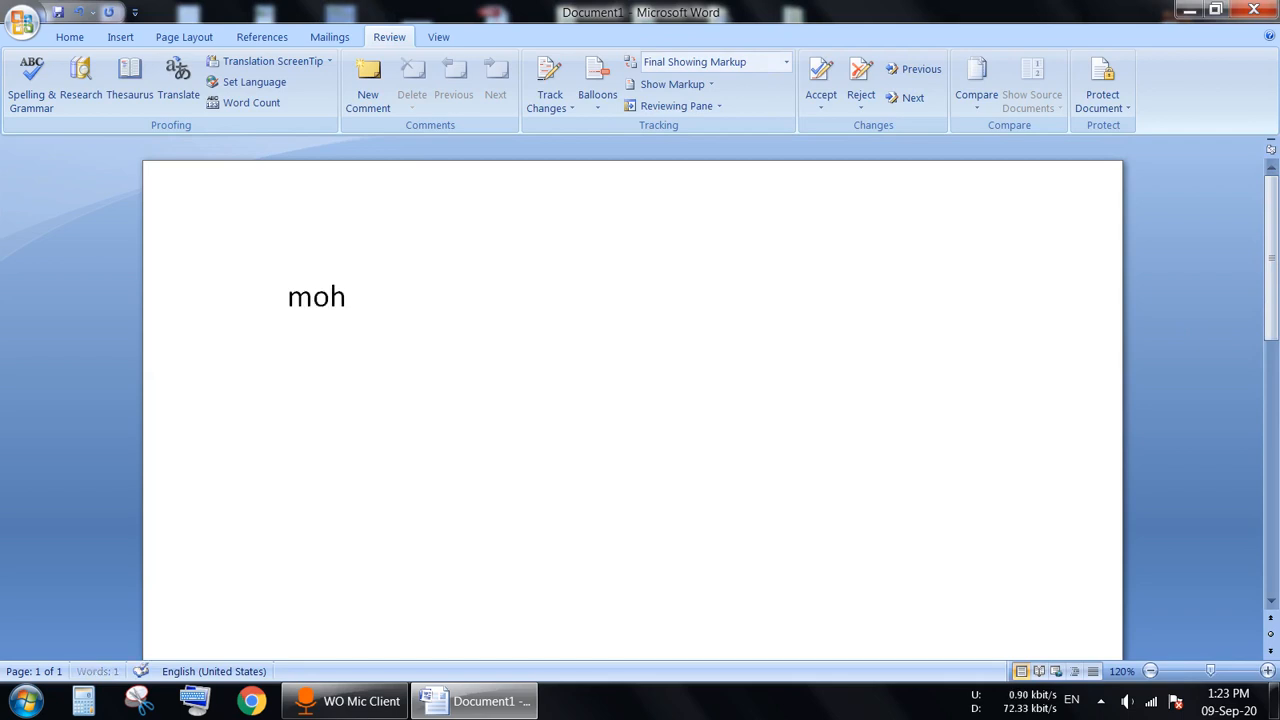
type("an is my bo")
key("BackSpace")
type("rother.")
key("Return")
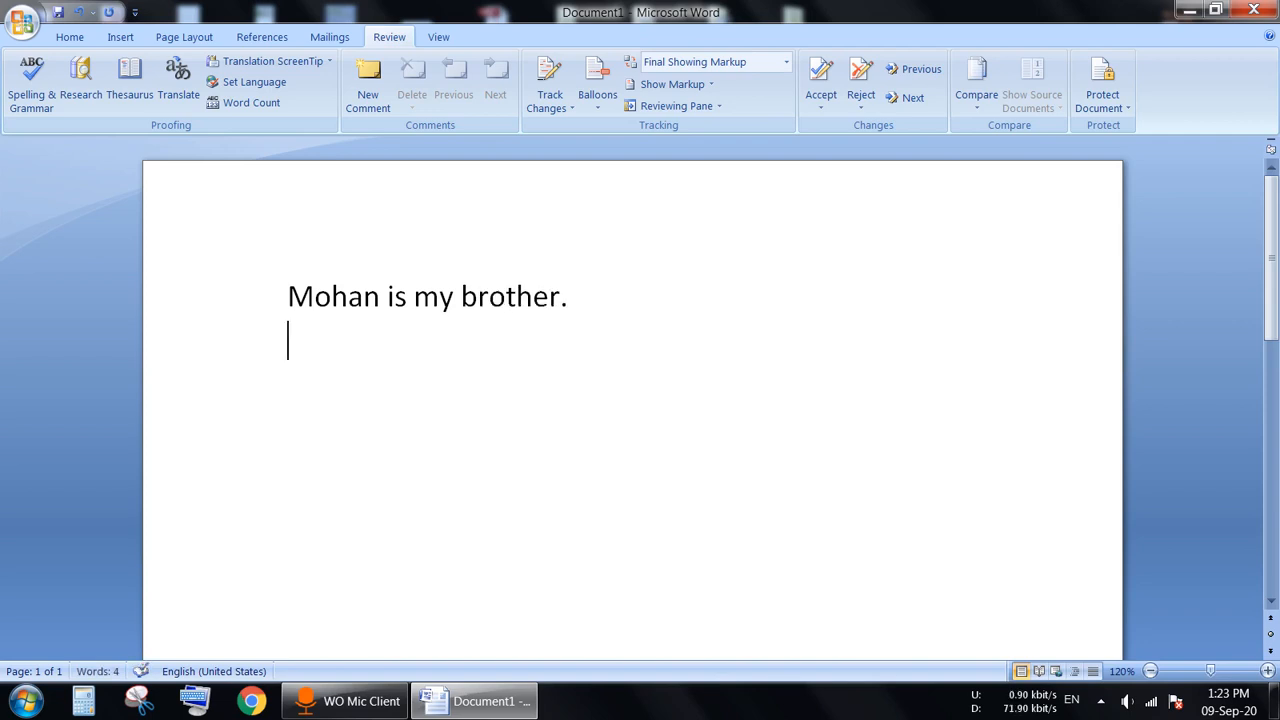
type("gagan is")
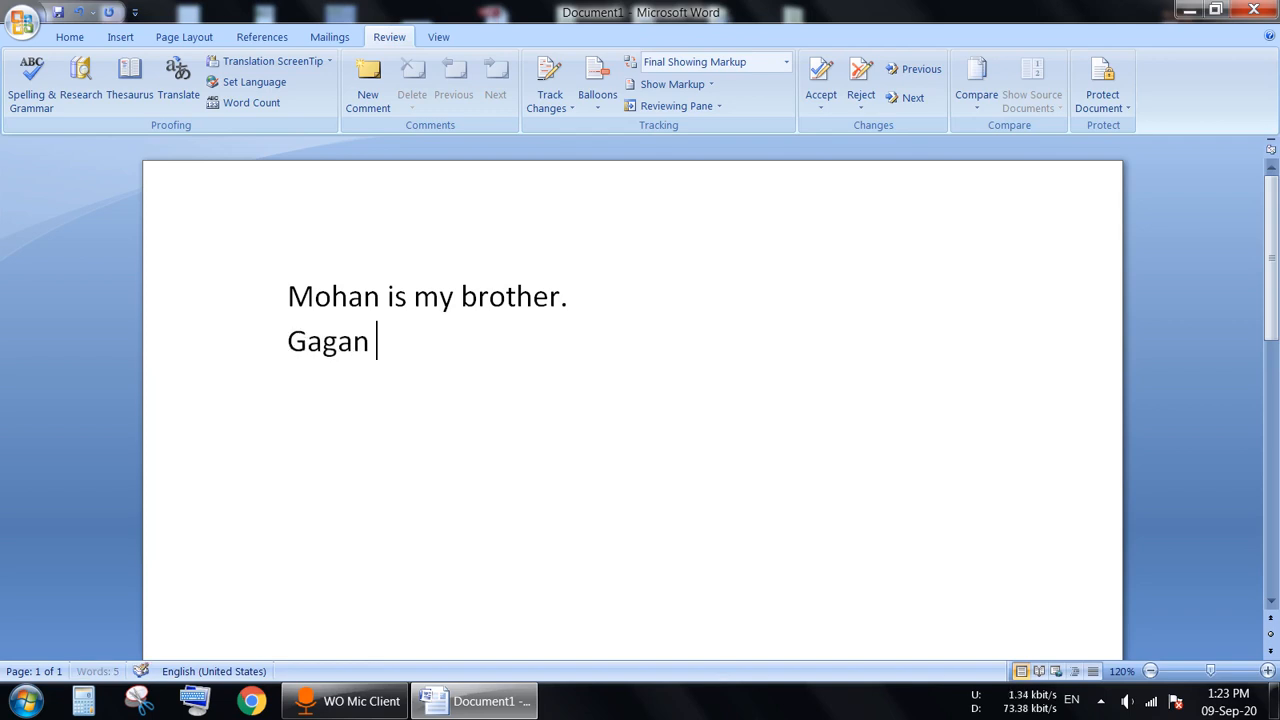
type(" my b")
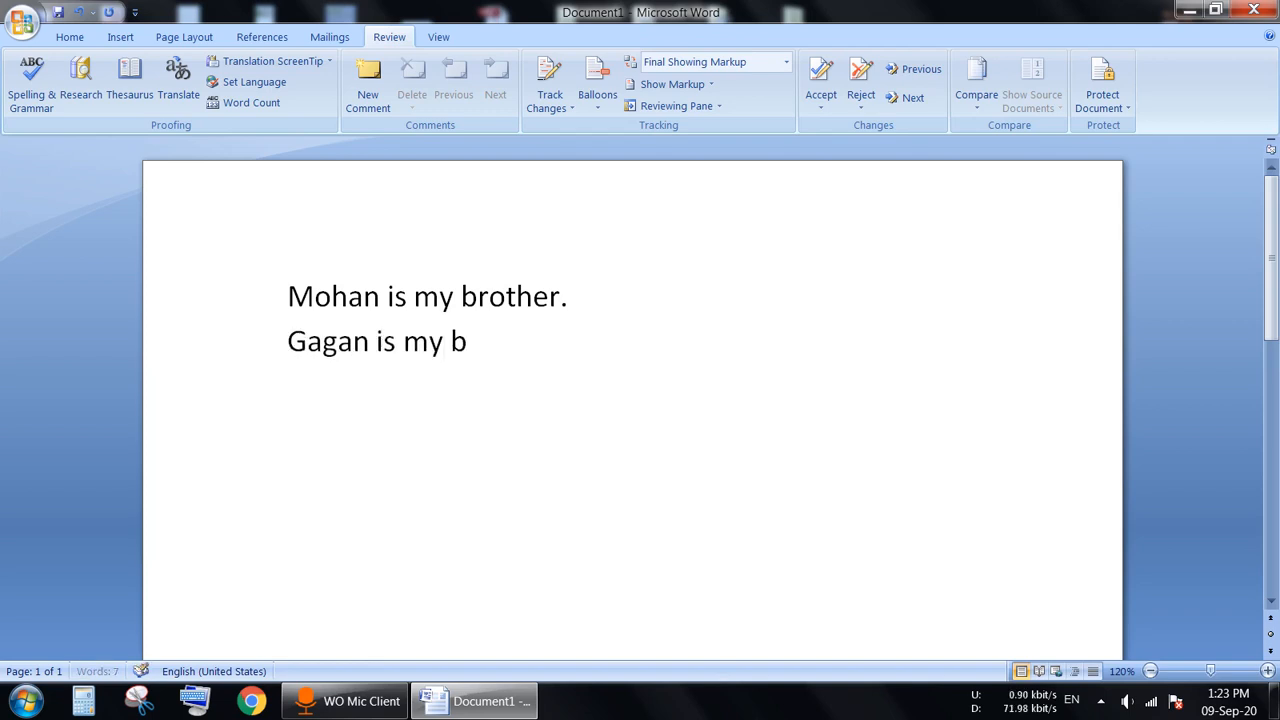
type("rother.")
key("Return")
Step: Add the third and fourth '… is my brother.' sentences and begin the fifth on a new line
type("hari is my")
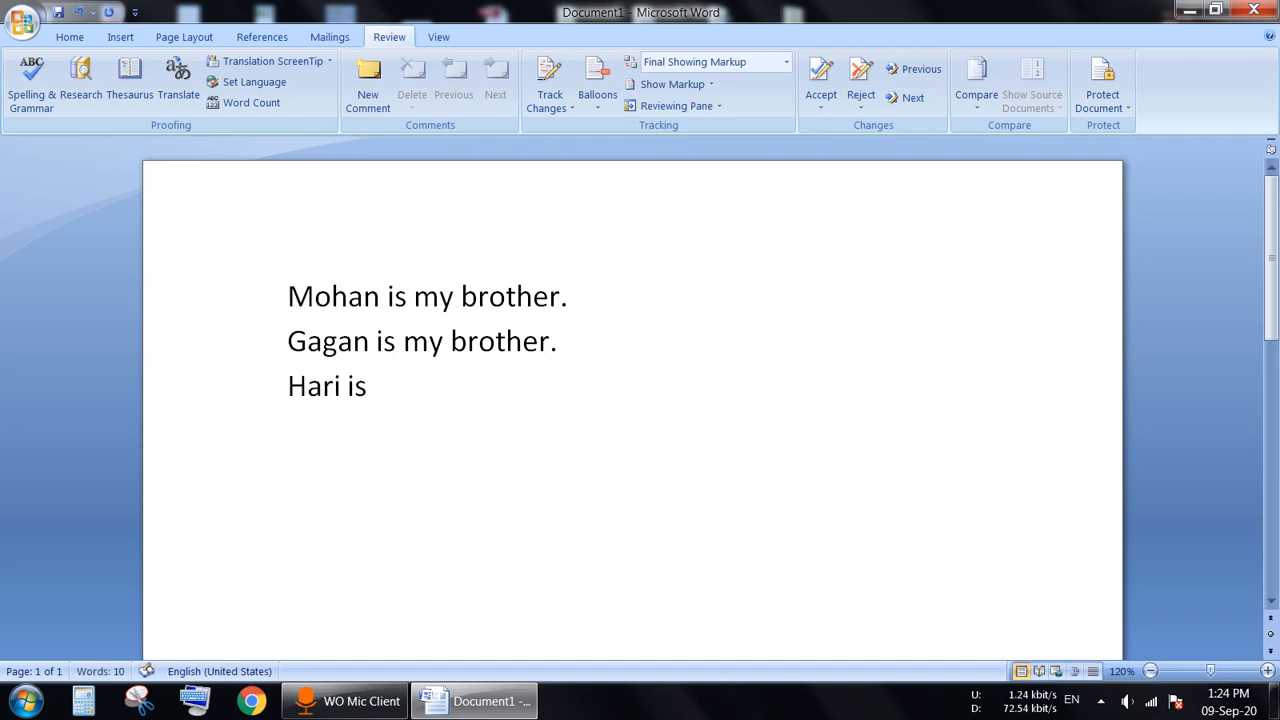
type(" bro")
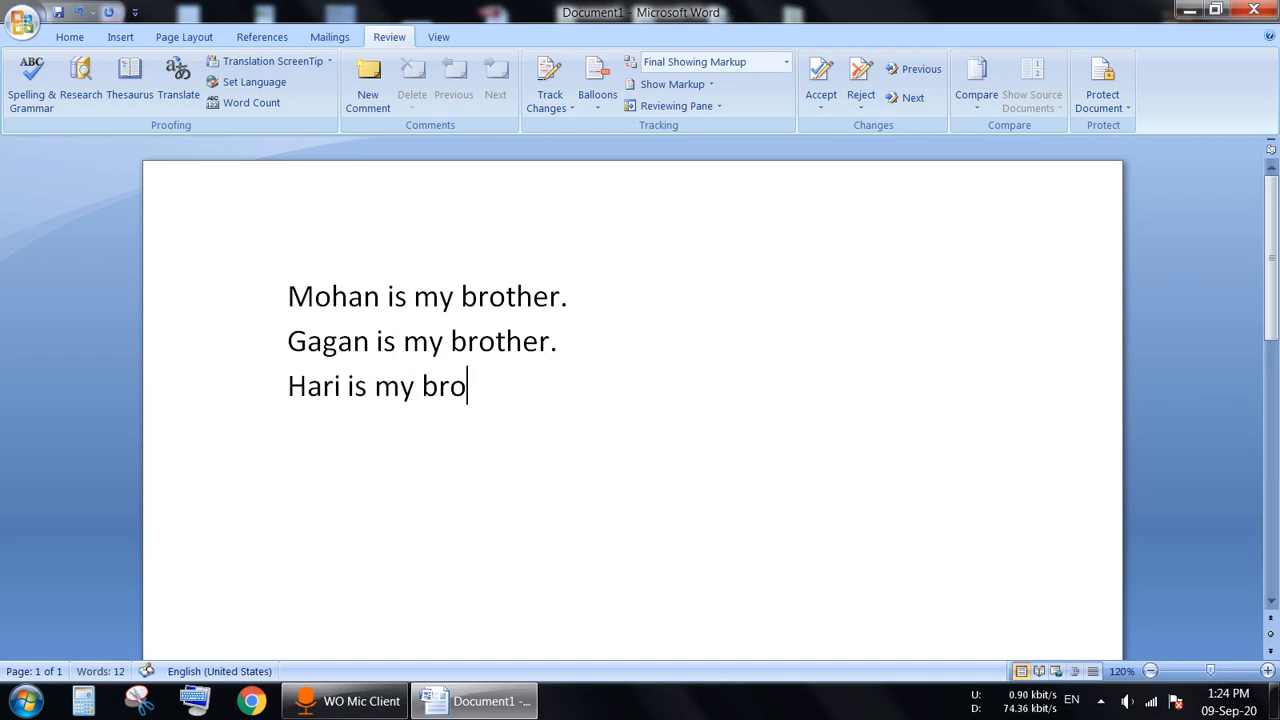
type("hter")
key("BackSpace")
key("BackSpace")
key("BackSpace")
key("BackSpace")
type("t")
type(".")
key("Return")
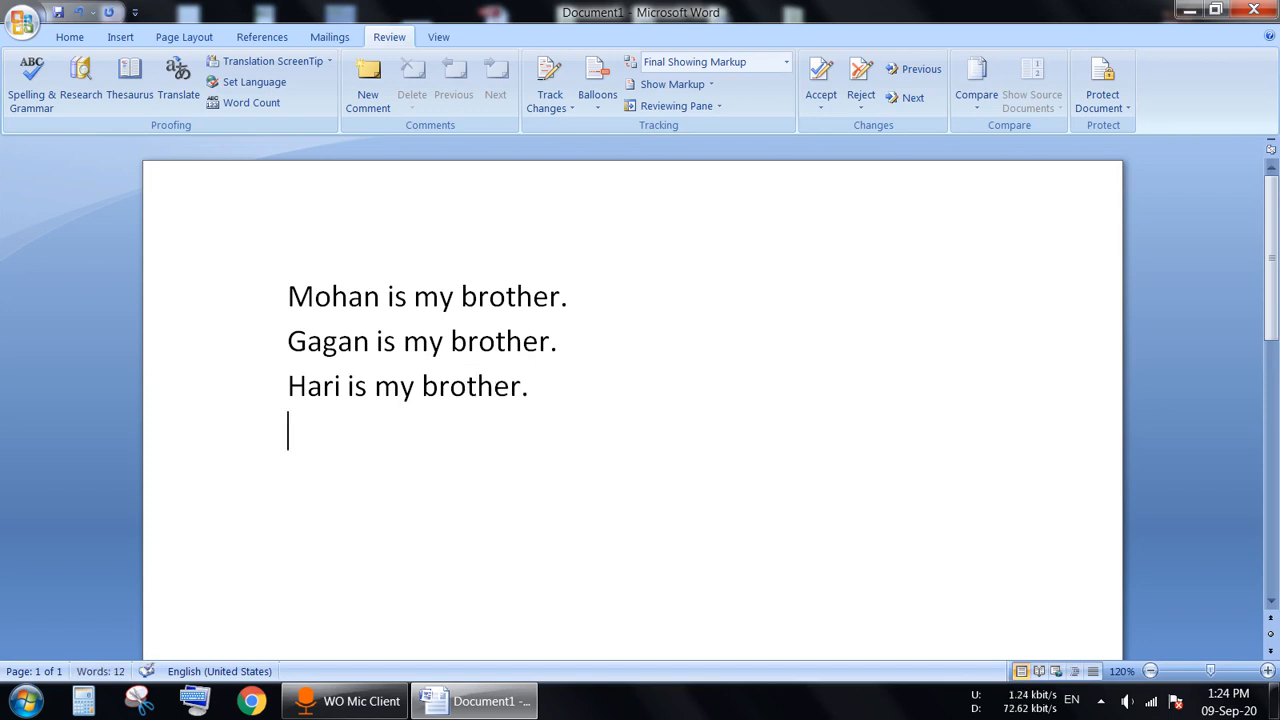
type("ajay ")
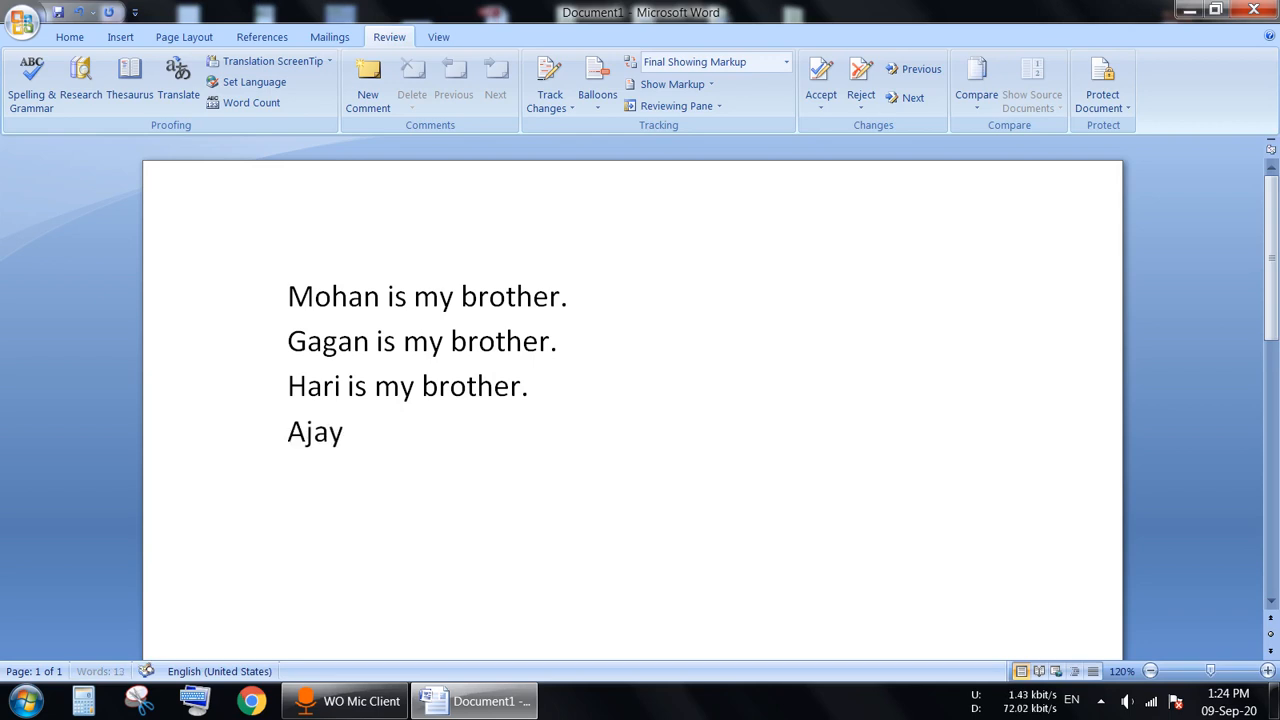
type("is my brother.")
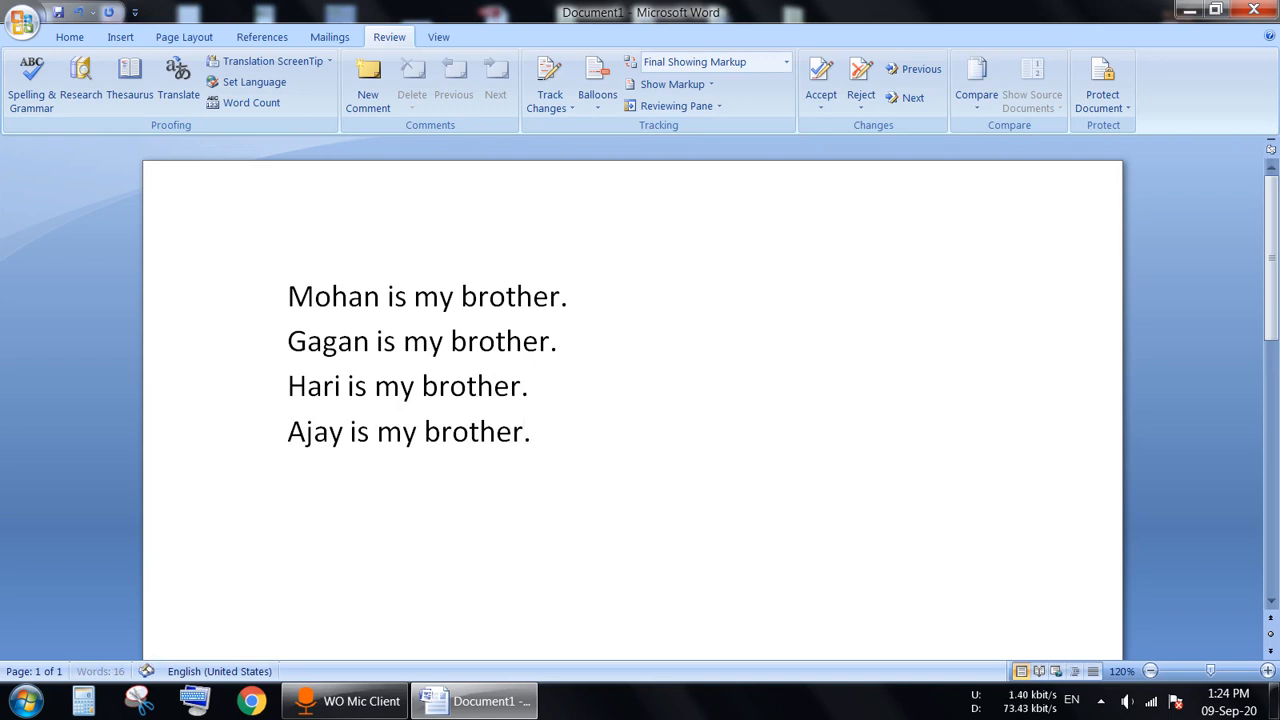
key("Return")
type("rinku ")
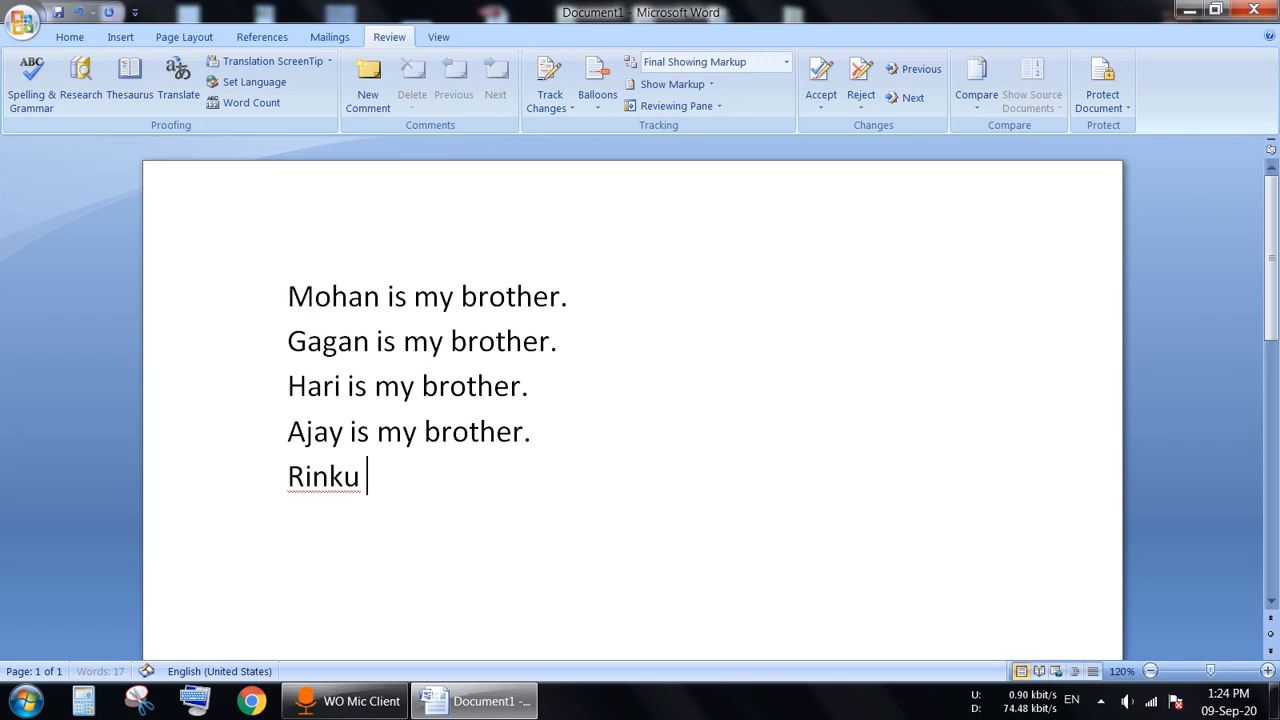
type("is ")
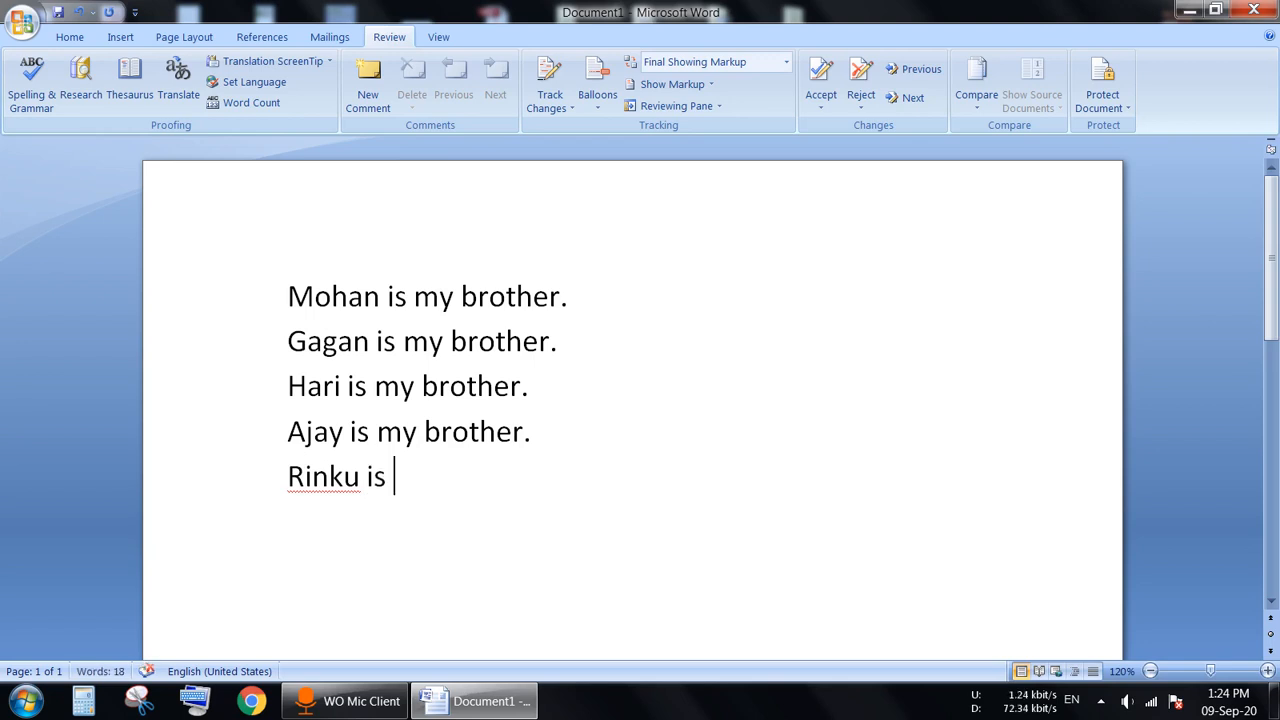
type("my bro")
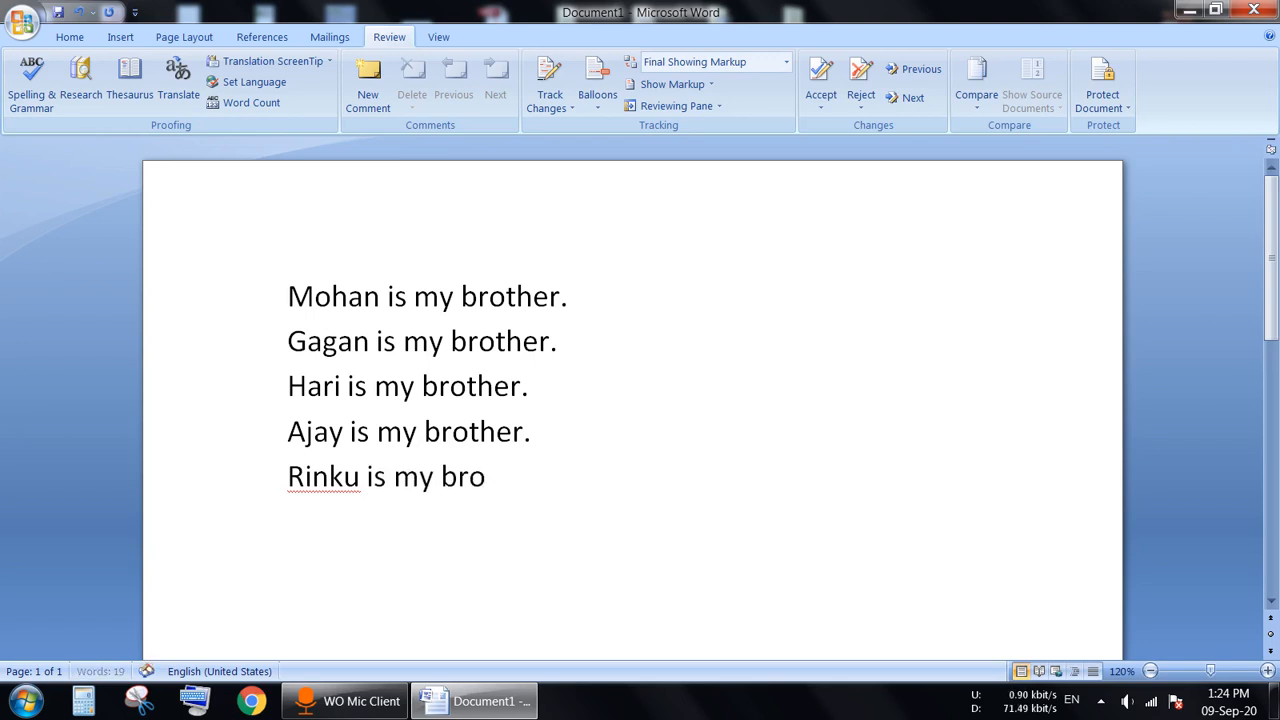
type("ther.")
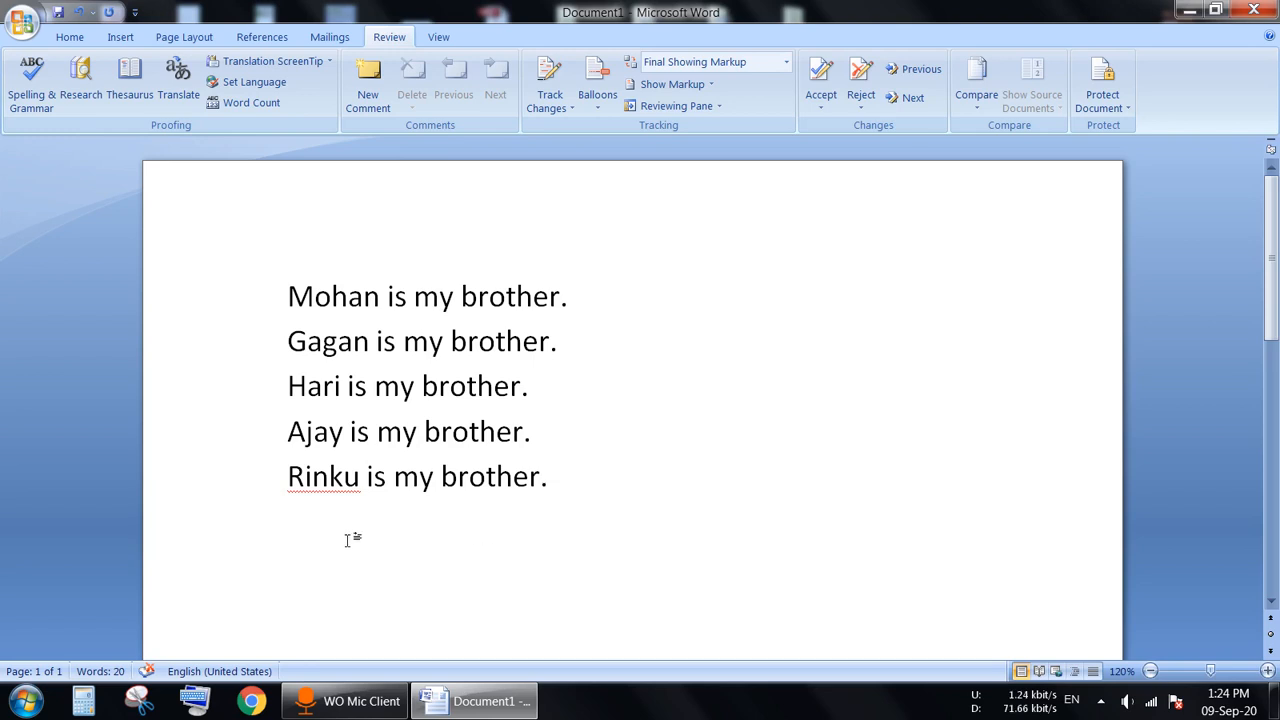
Step: Highlight the name at the start of the fifth sentence, then click away to deselect it
left_click_drag(289, 480, 353, 478)
left_click(397, 542)
Step: Spell-check the document, choosing Ignore Once for the flagged name
left_click(30, 95)
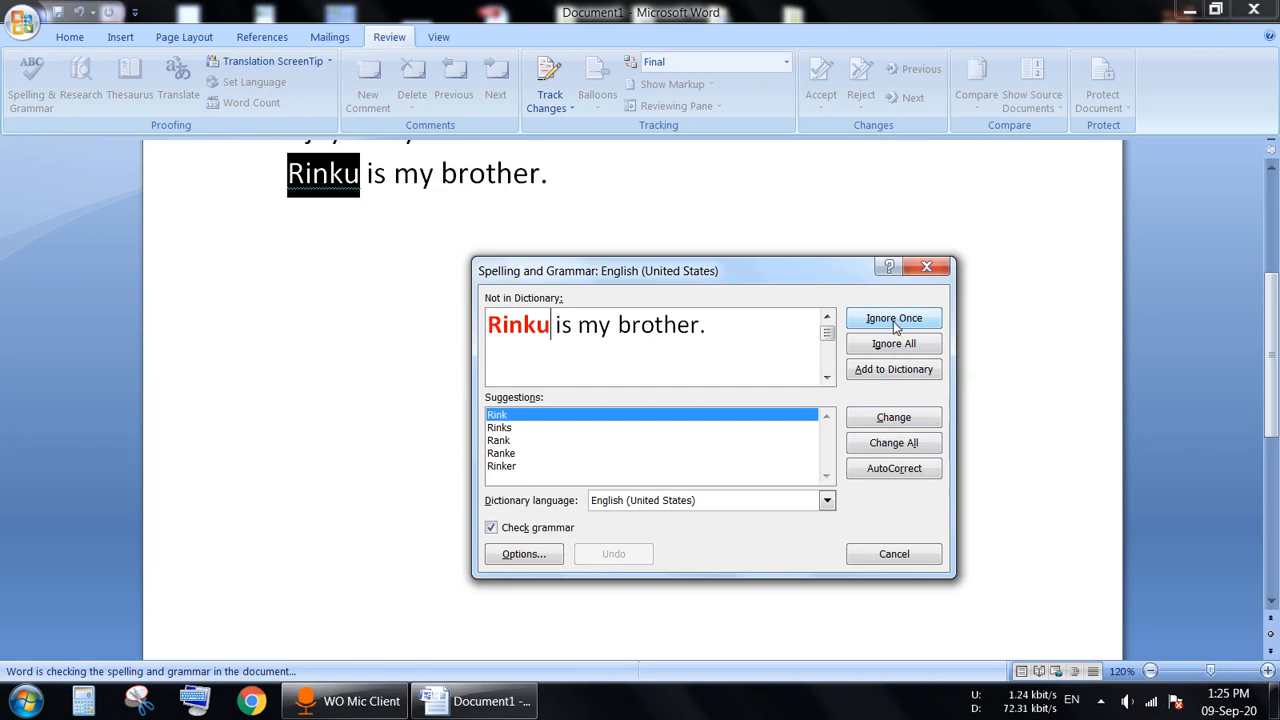
left_click(894, 320)
left_click(643, 399)
scroll(461, 509, "up", 3)
Step: Add an empty line after the last sentence and rerun the check, skipping the name again
left_click(328, 509)
left_click(662, 509)
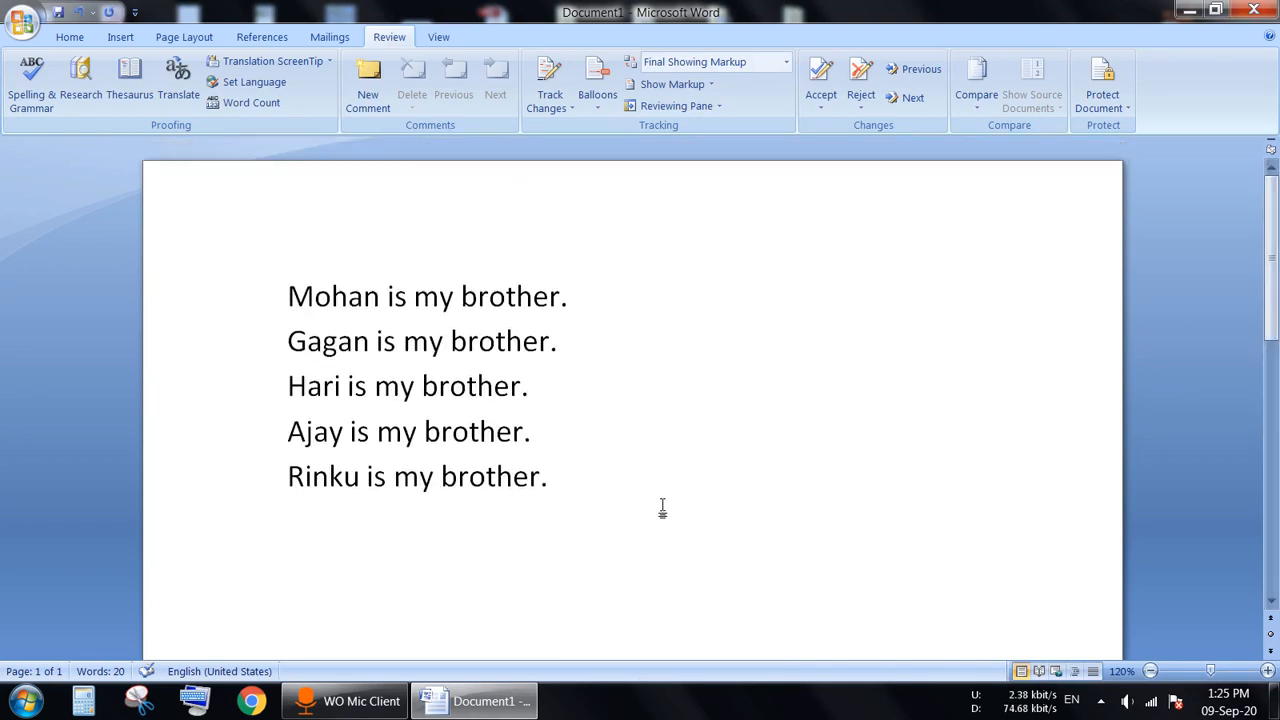
key("Return")
left_click(31, 80)
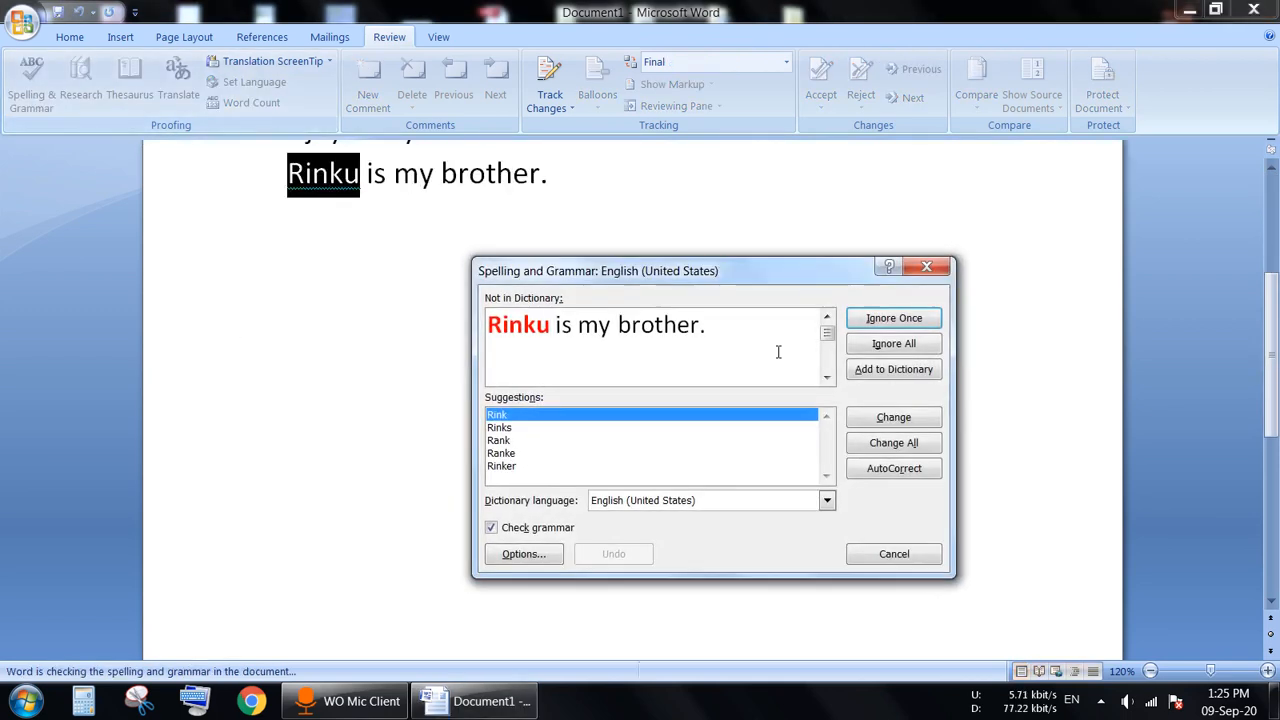
left_click(894, 336)
left_click(645, 398)
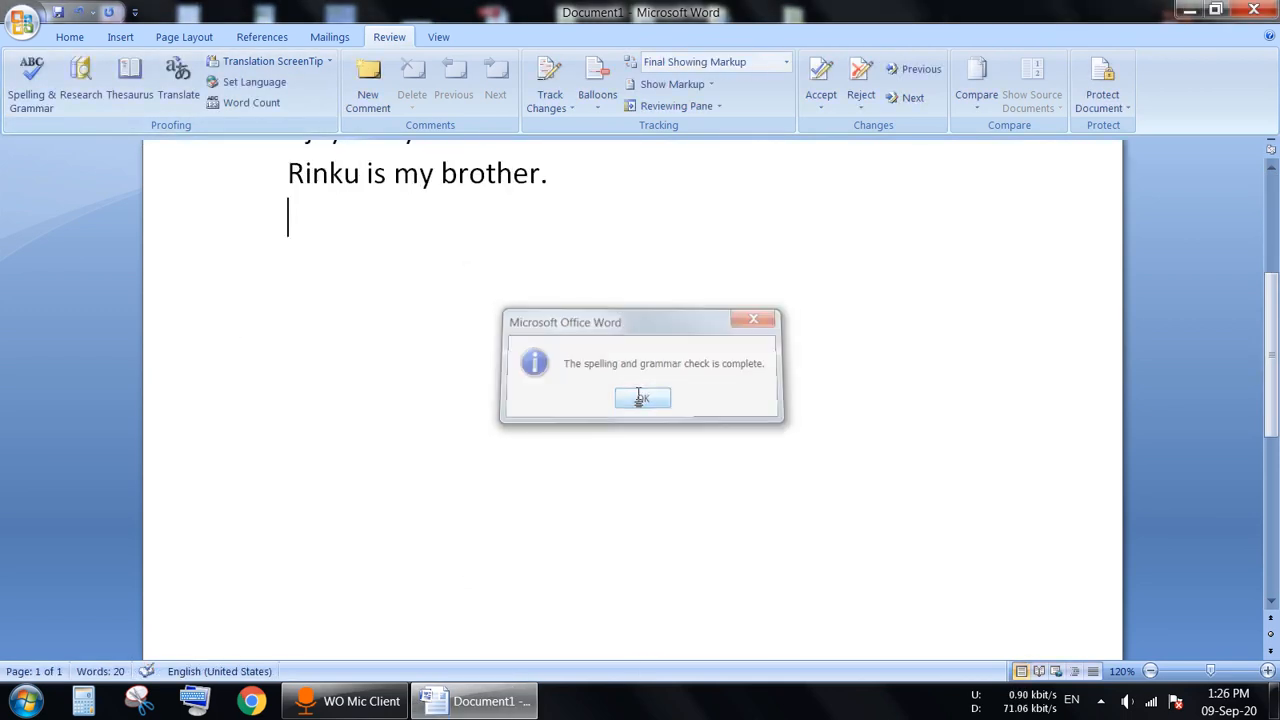
left_click_drag(1273, 425, 1273, 330)
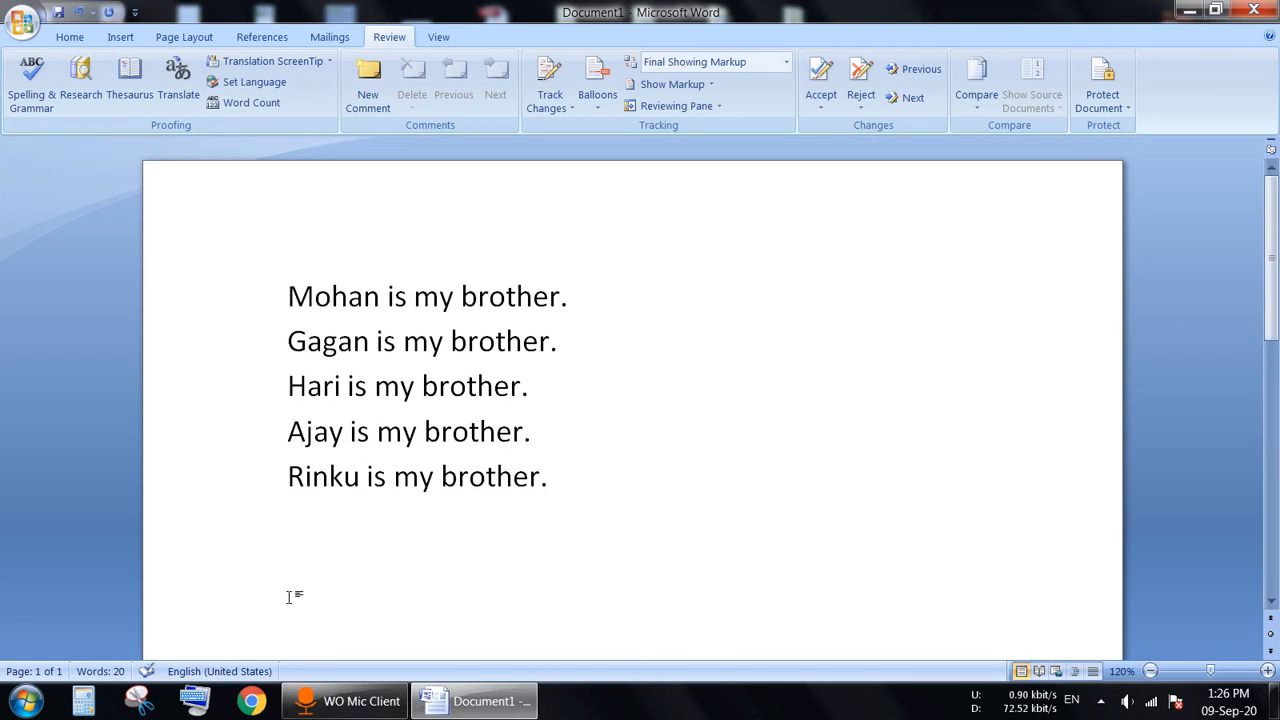
Step: Type the same '… is my brother.' sentence as a sixth line, fixing typos along the way
type("rinky")
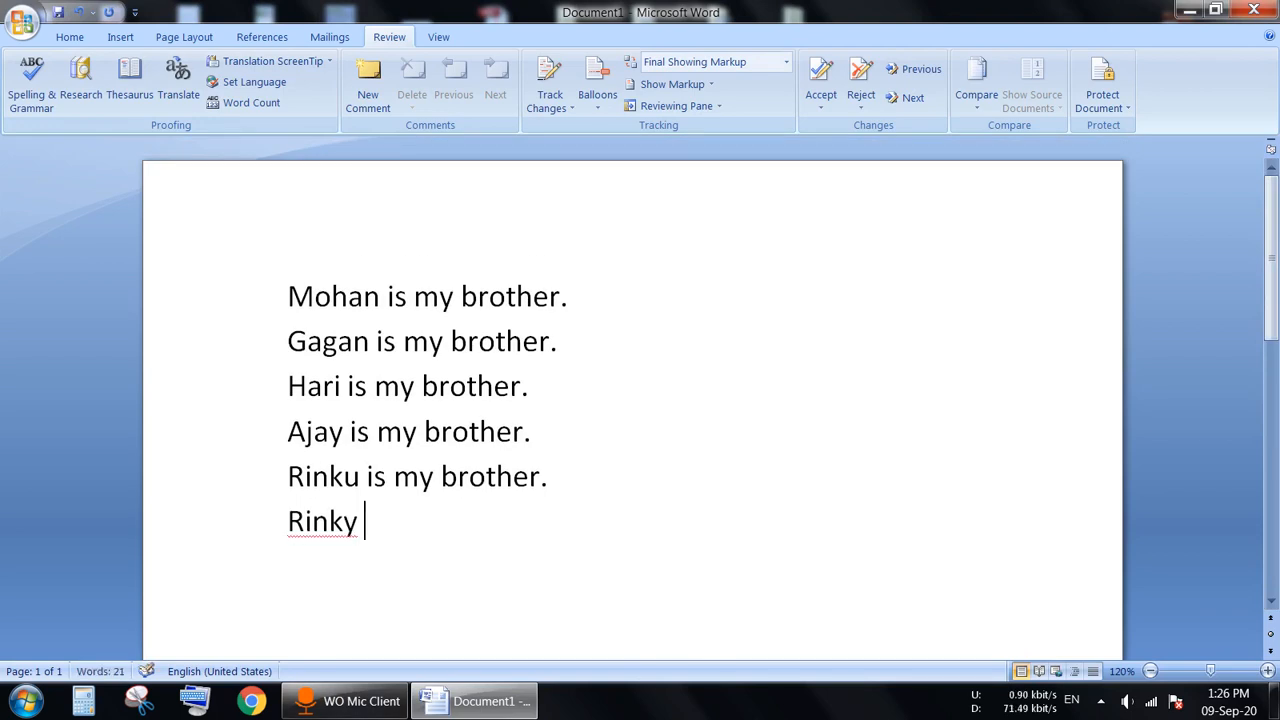
key("BackSpace")
key("BackSpace")
type("us")
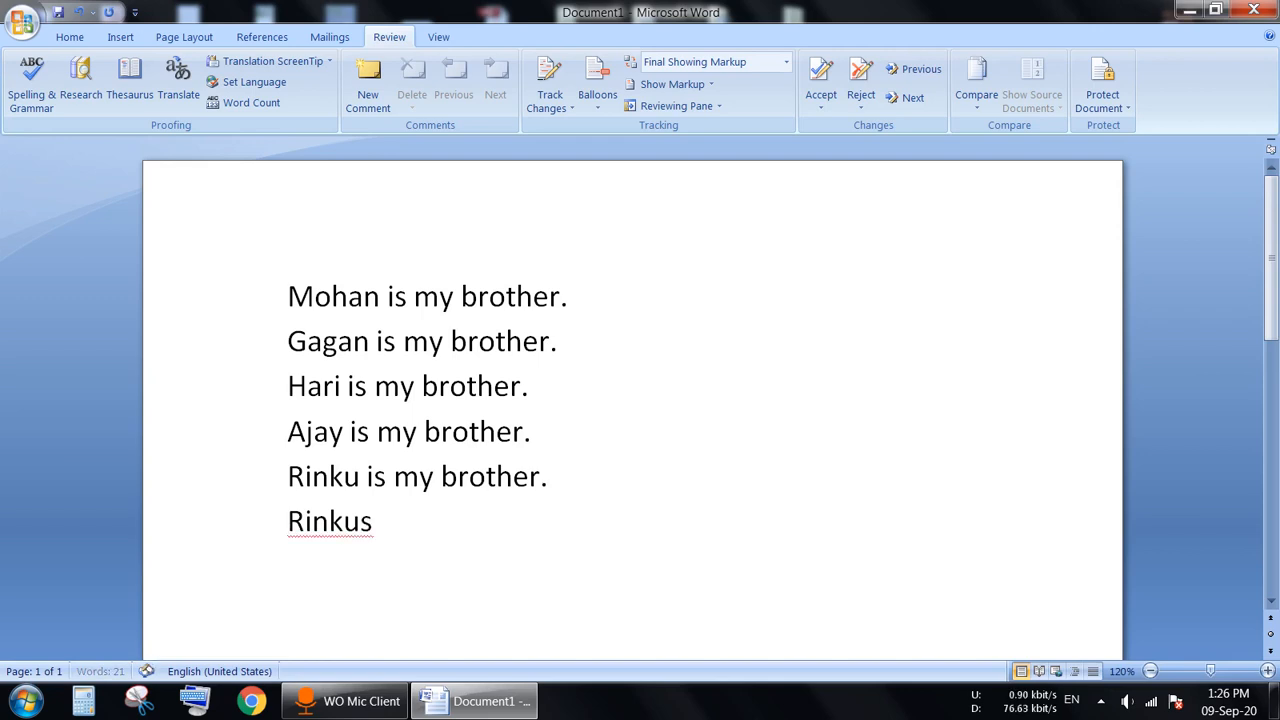
key("BackSpace")
key("BackSpace")
type("is my broth")
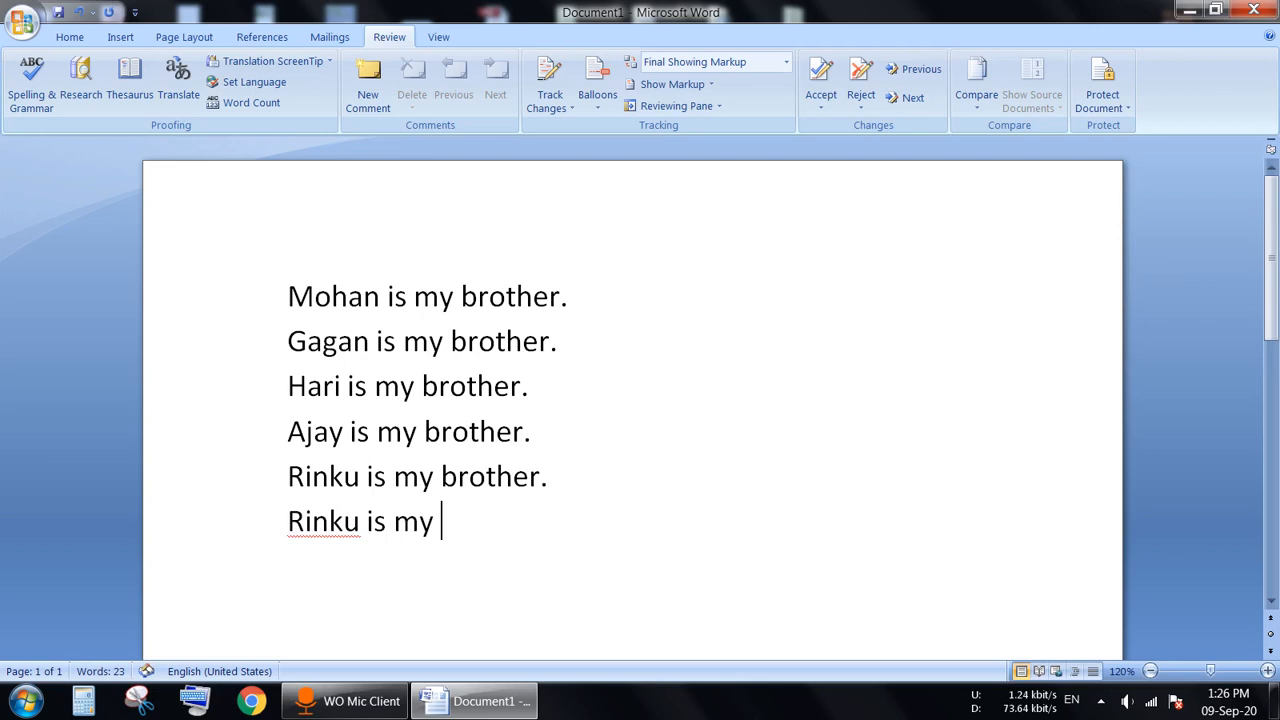
type("er.")
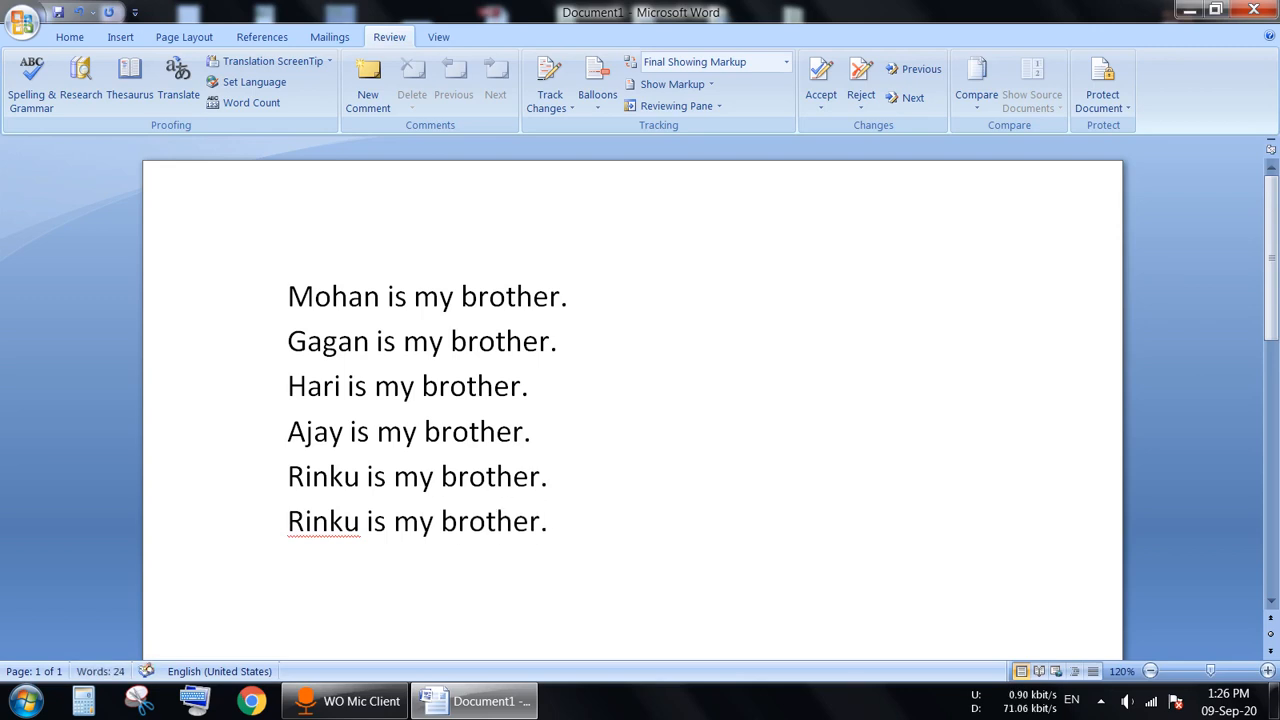
key("Return")
Step: Run Spelling & Grammar and choose Ignore All for the flagged name
left_click(31, 78)
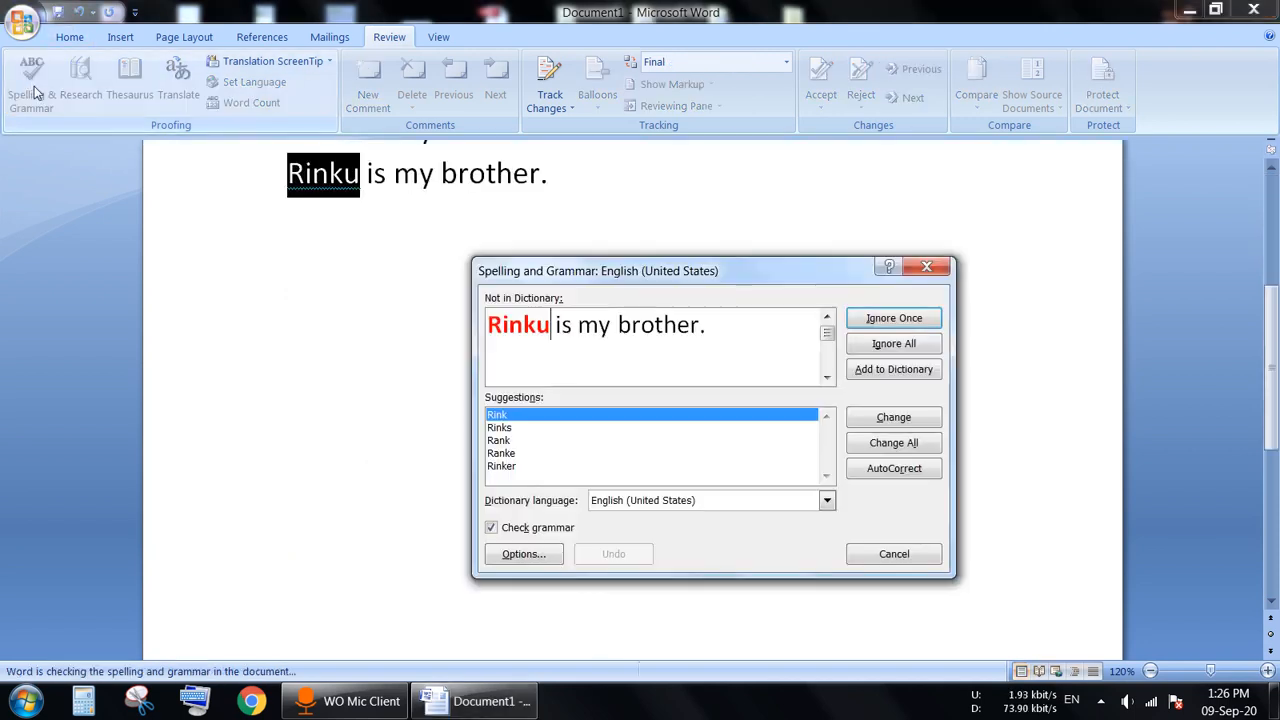
left_click(906, 345)
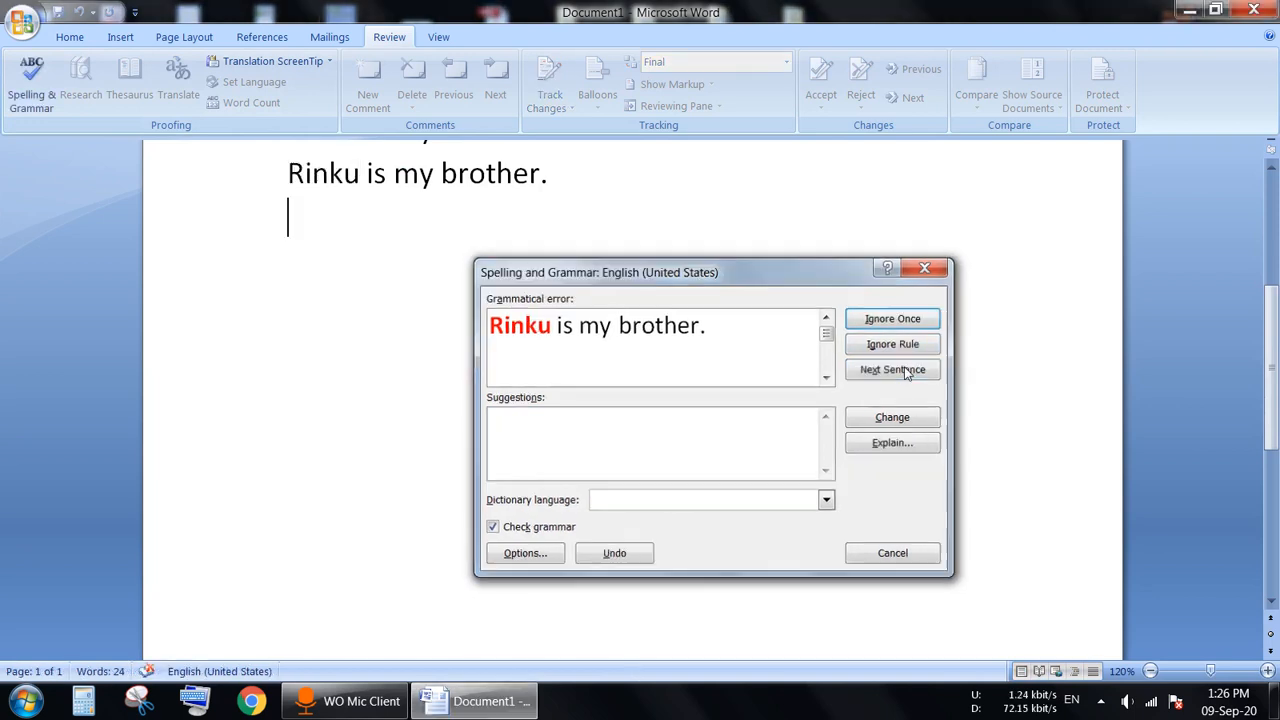
left_click(623, 397)
left_click_drag(1274, 447, 1274, 333)
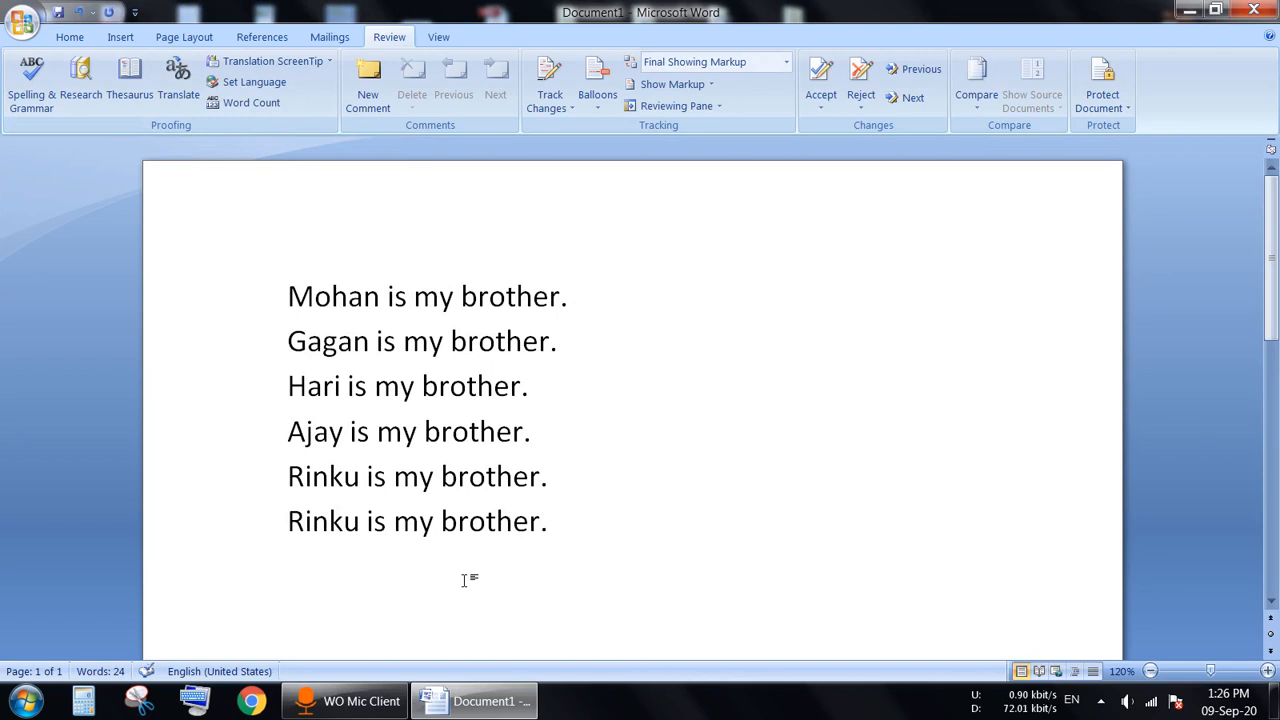
Step: Type a seventh sentence ending 'my brothr.' and correct 'brothr' to 'brother' with the spell check
type("rinku")
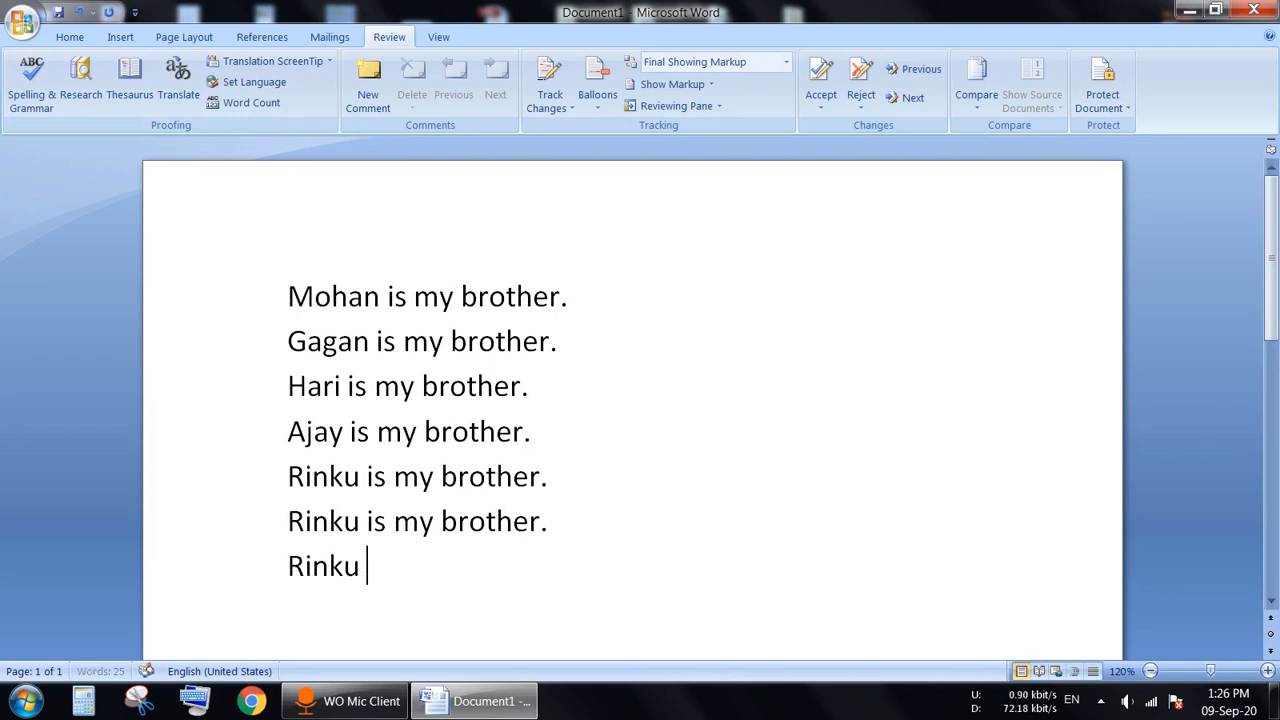
type(" is my b")
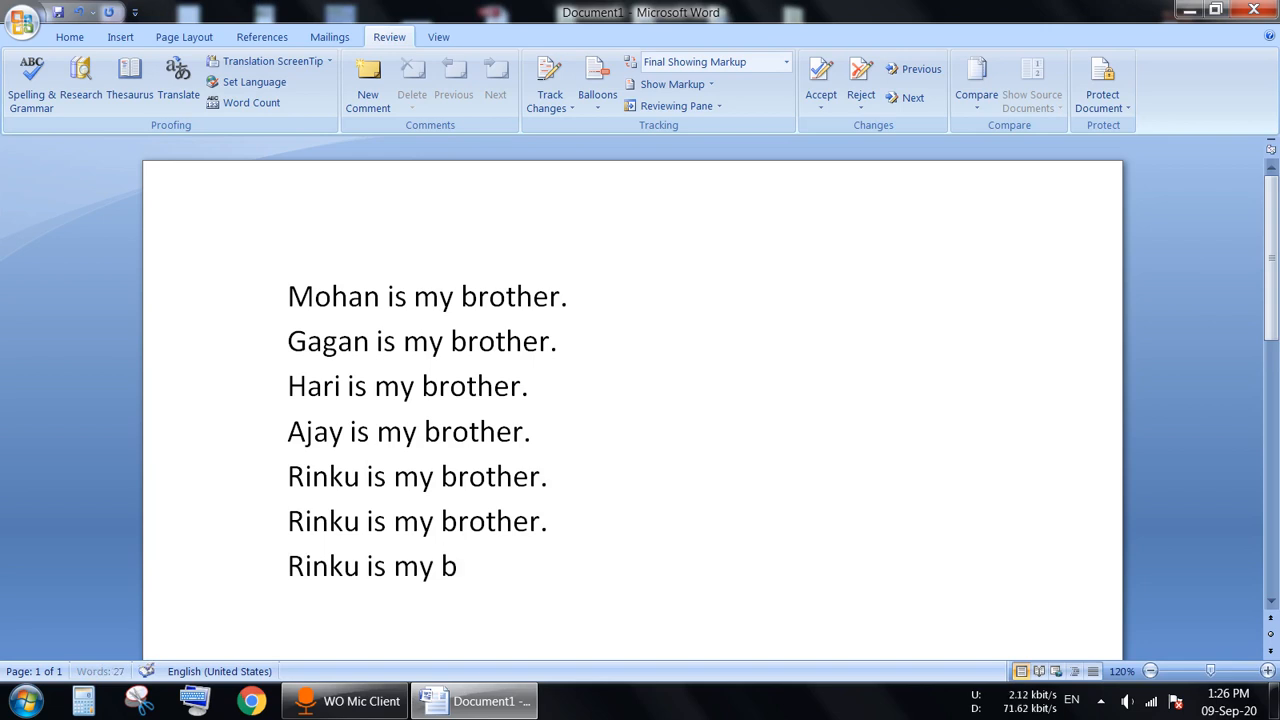
type("rothr.")
key("Return")
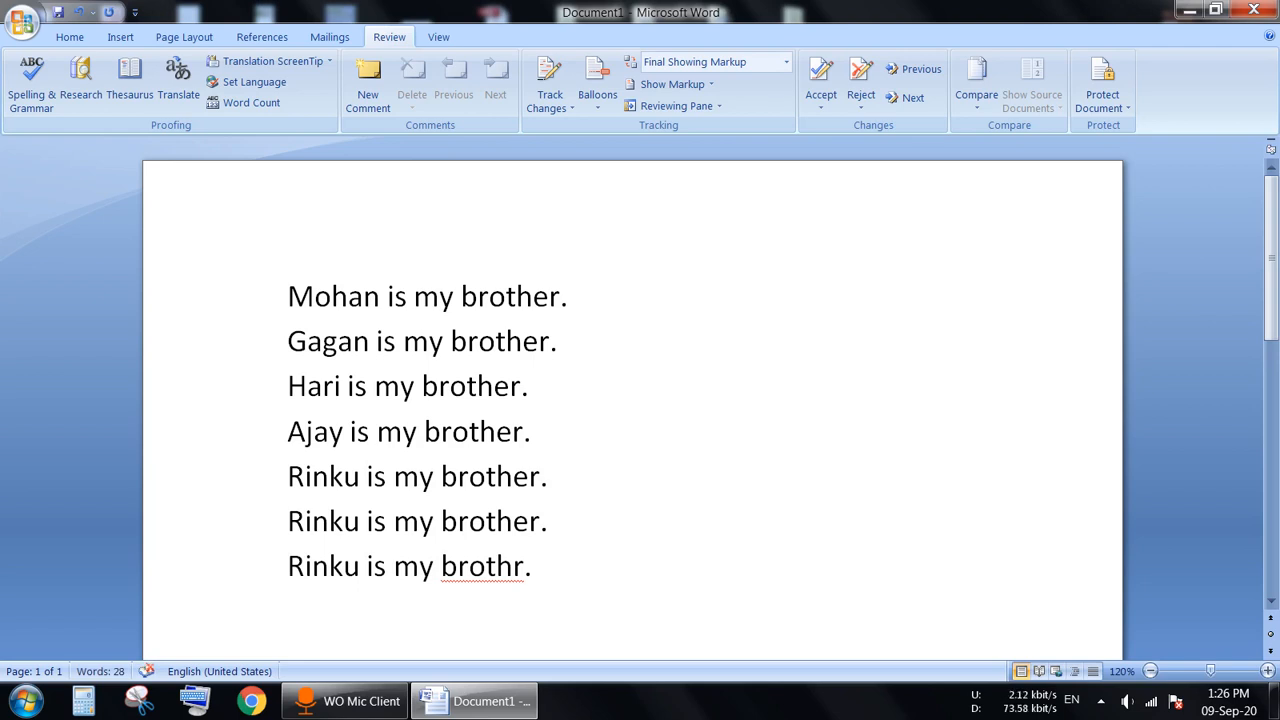
left_click(32, 80)
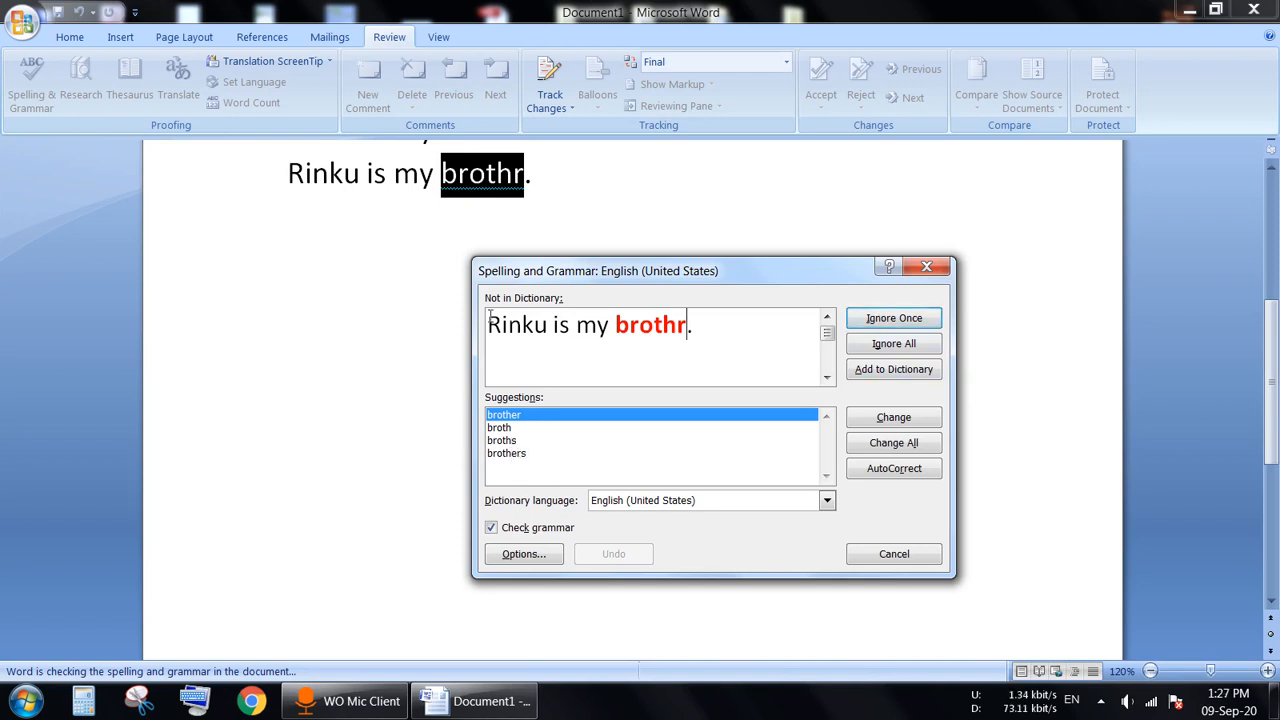
left_click(868, 420)
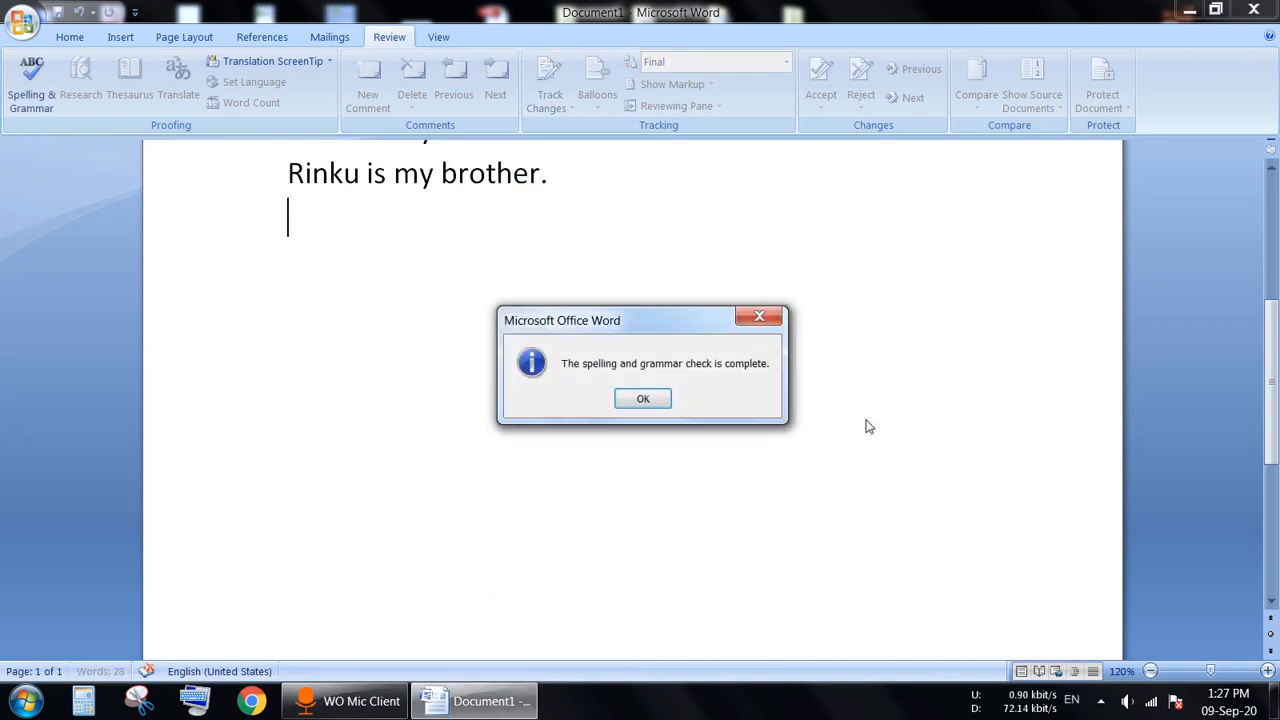
left_click(648, 400)
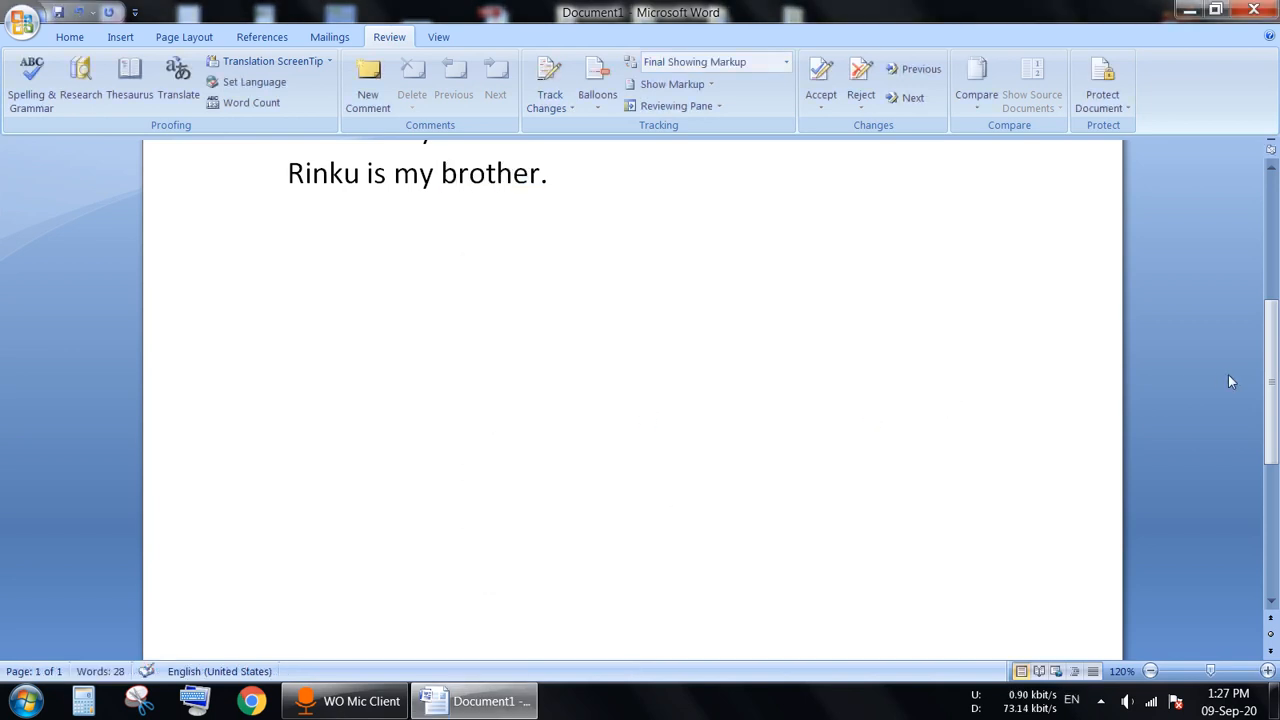
left_click_drag(1271, 415, 1277, 275)
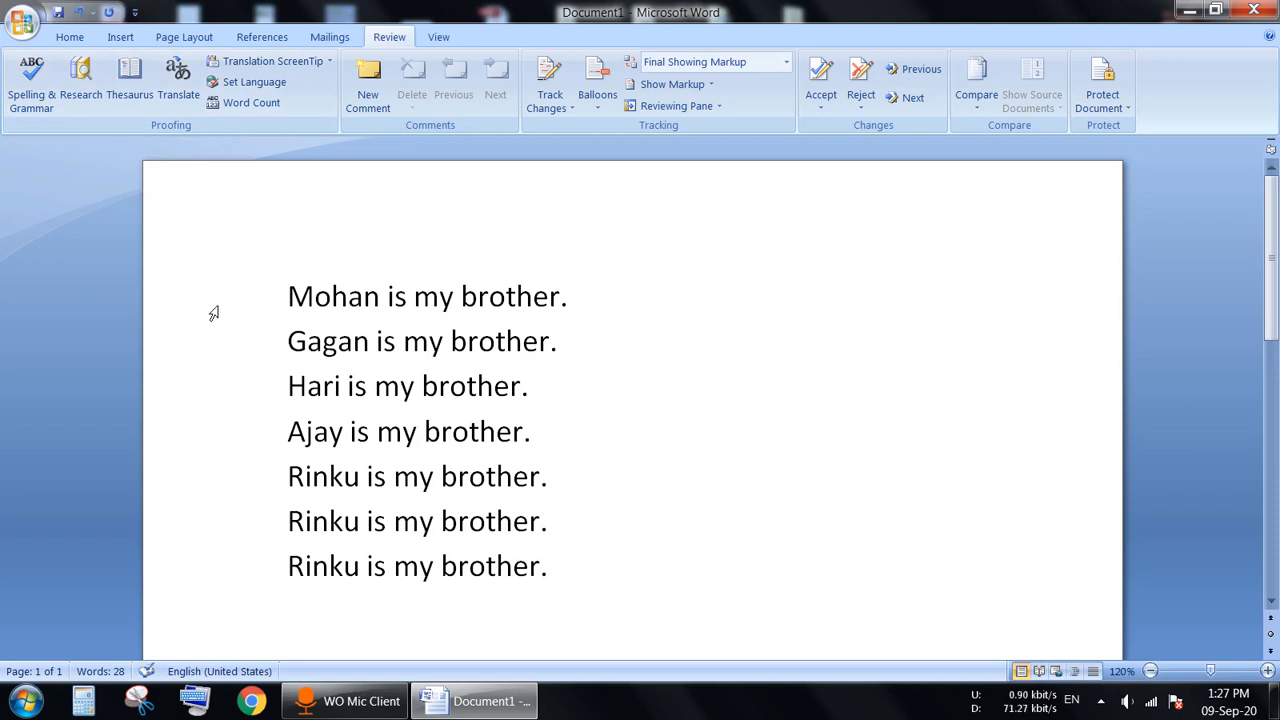
Step: Delete all seven lines of text and zoom the page to 100%
left_click_drag(281, 296, 539, 622)
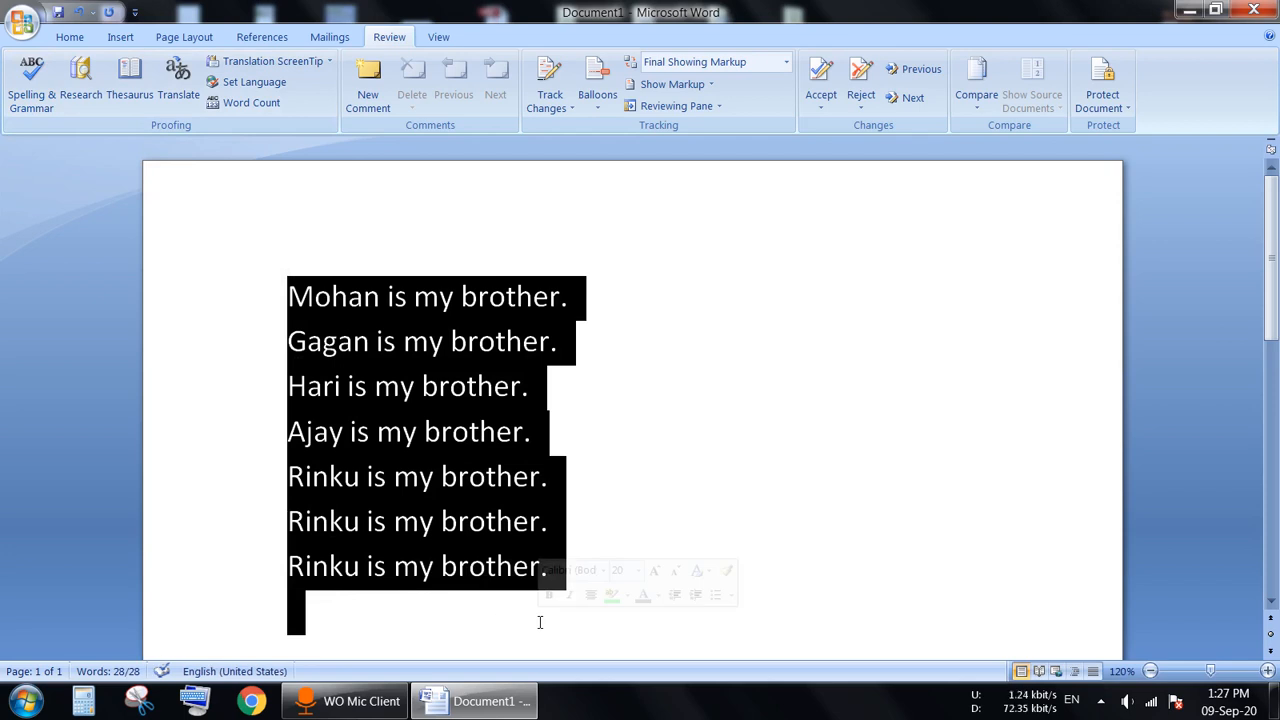
key("Delete")
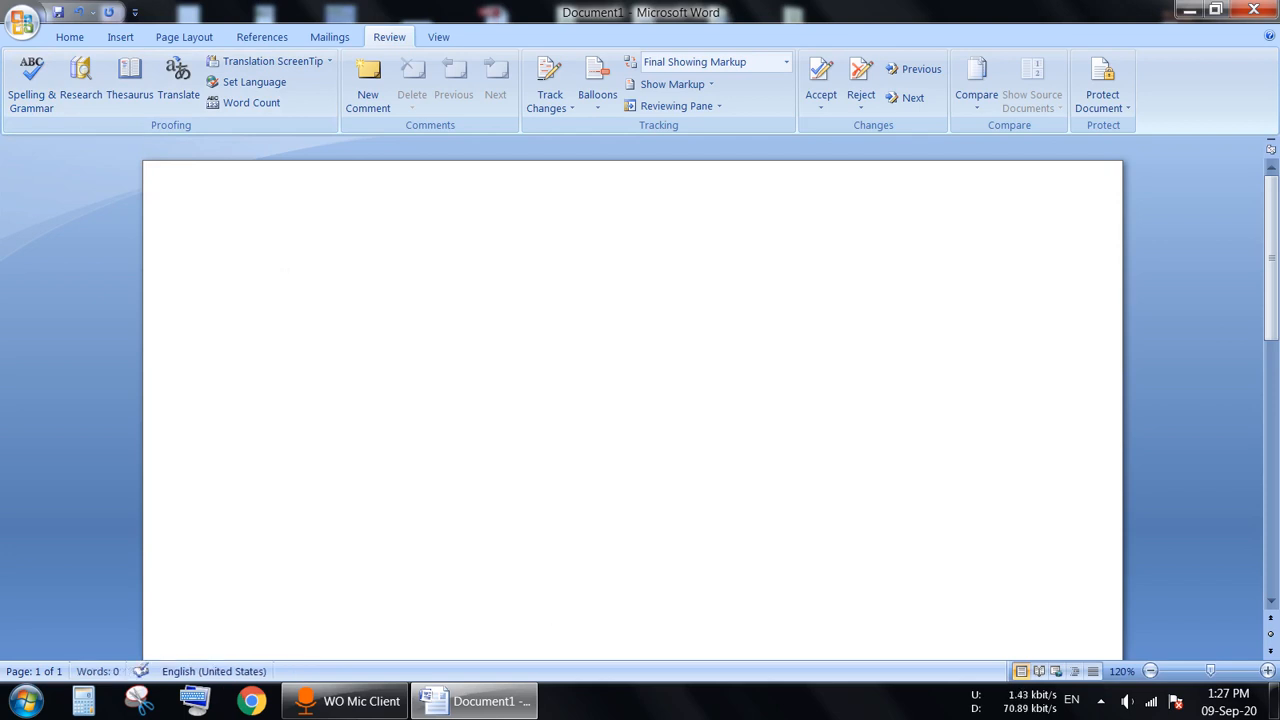
left_click(1150, 671)
left_click(1150, 671)
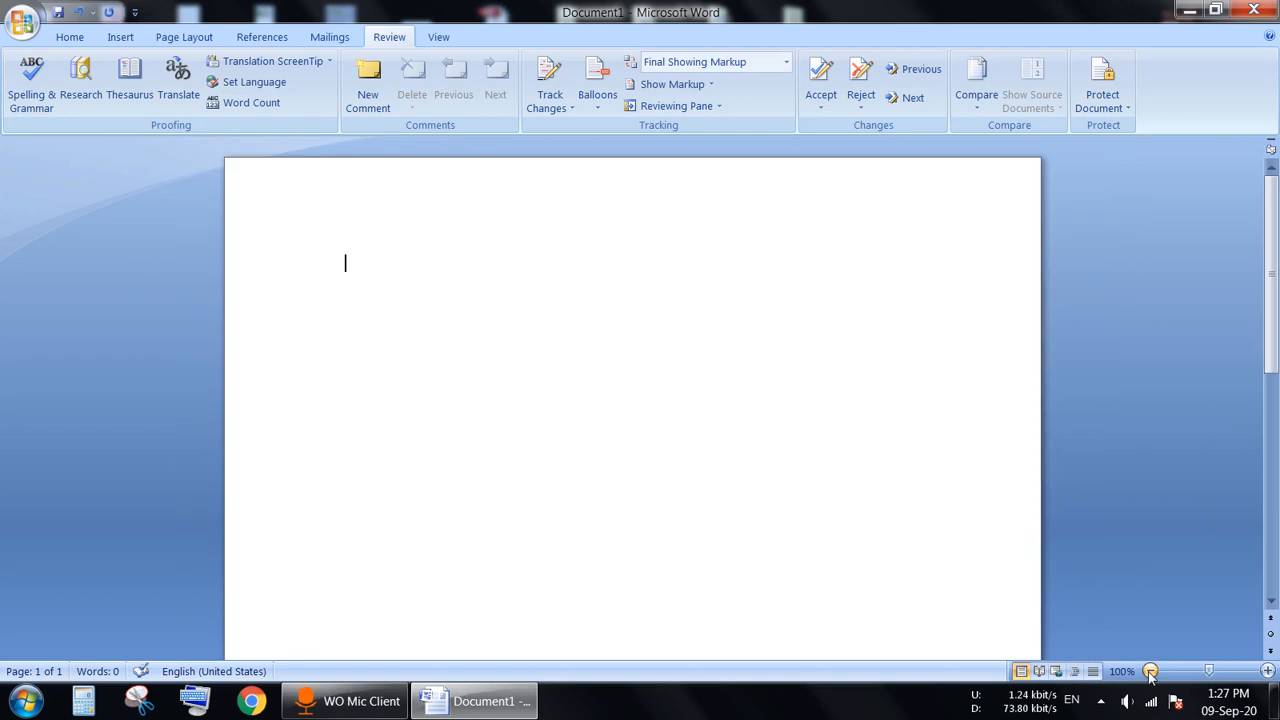
left_click(81, 83)
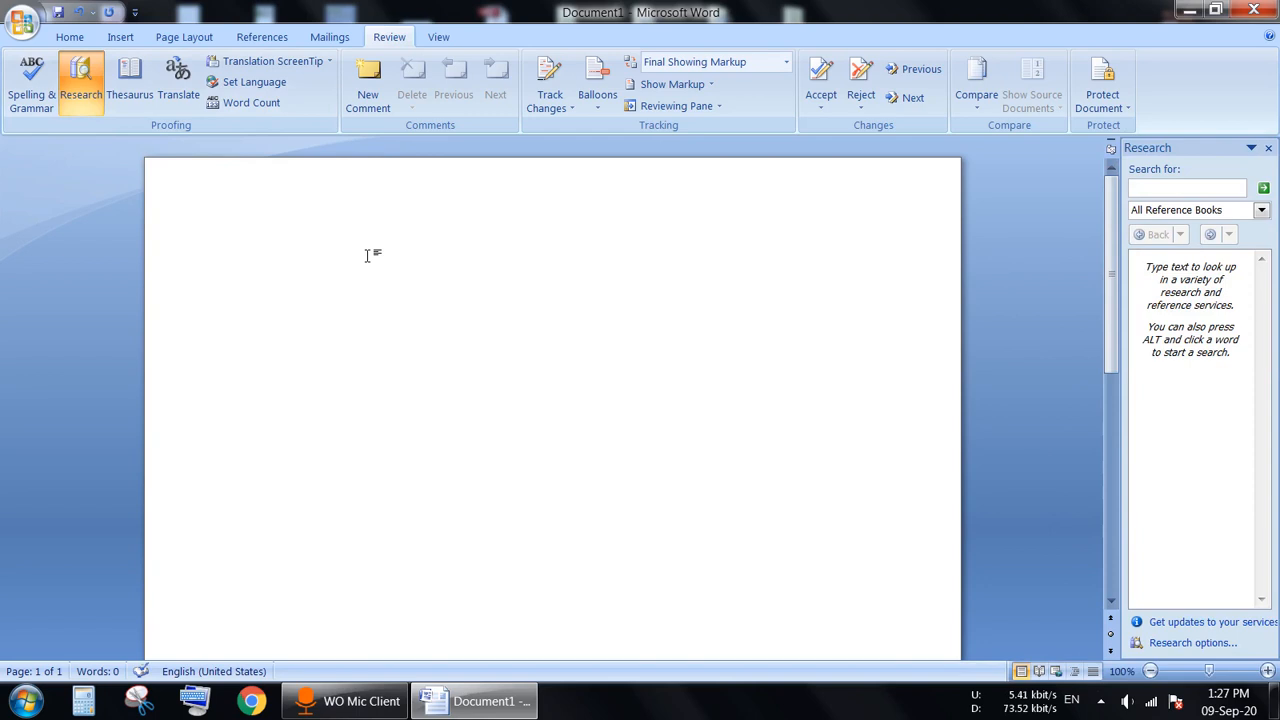
Step: Insert sample paragraphs with =rand() and select the word 'charts'
type("=rand()")
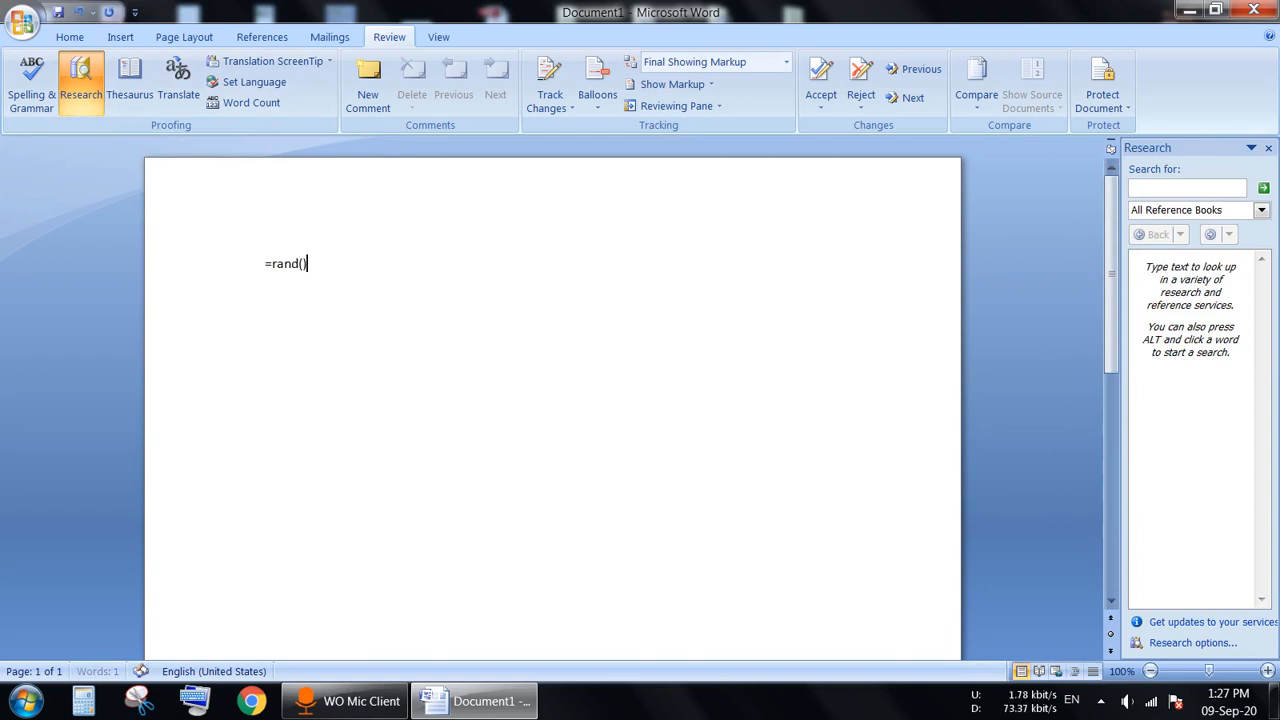
key("Return")
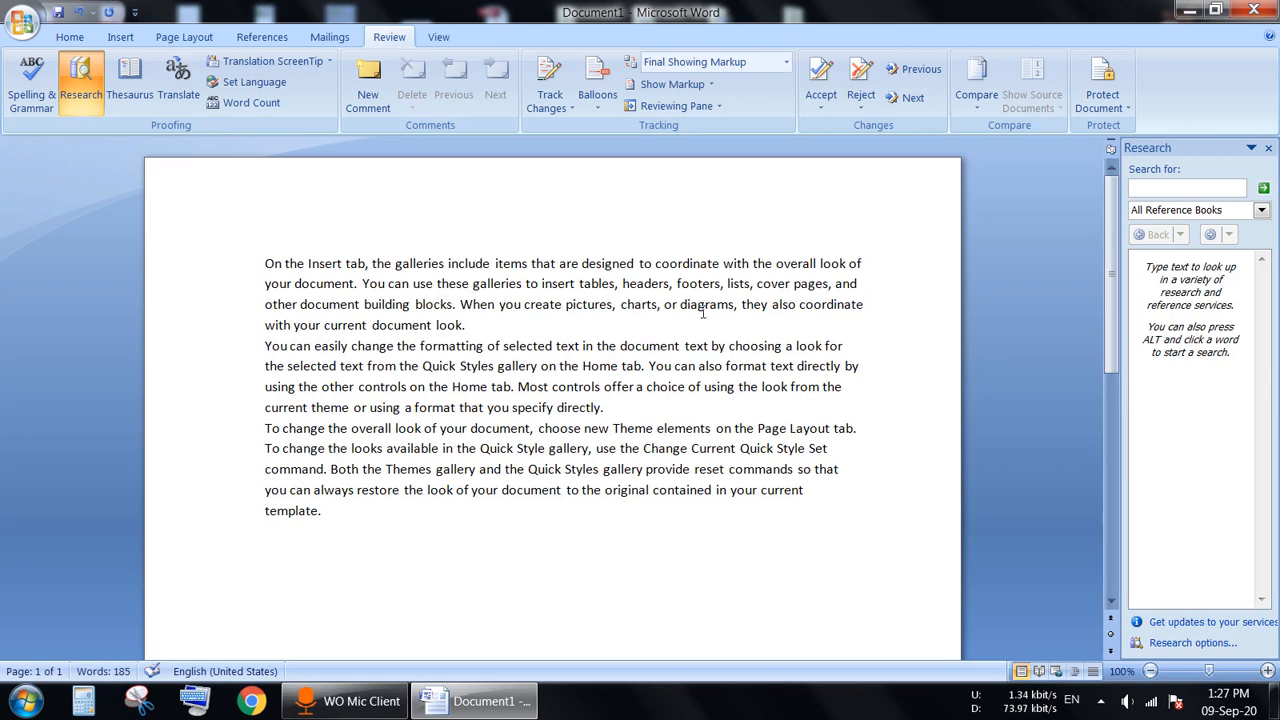
left_click_drag(621, 304, 658, 304)
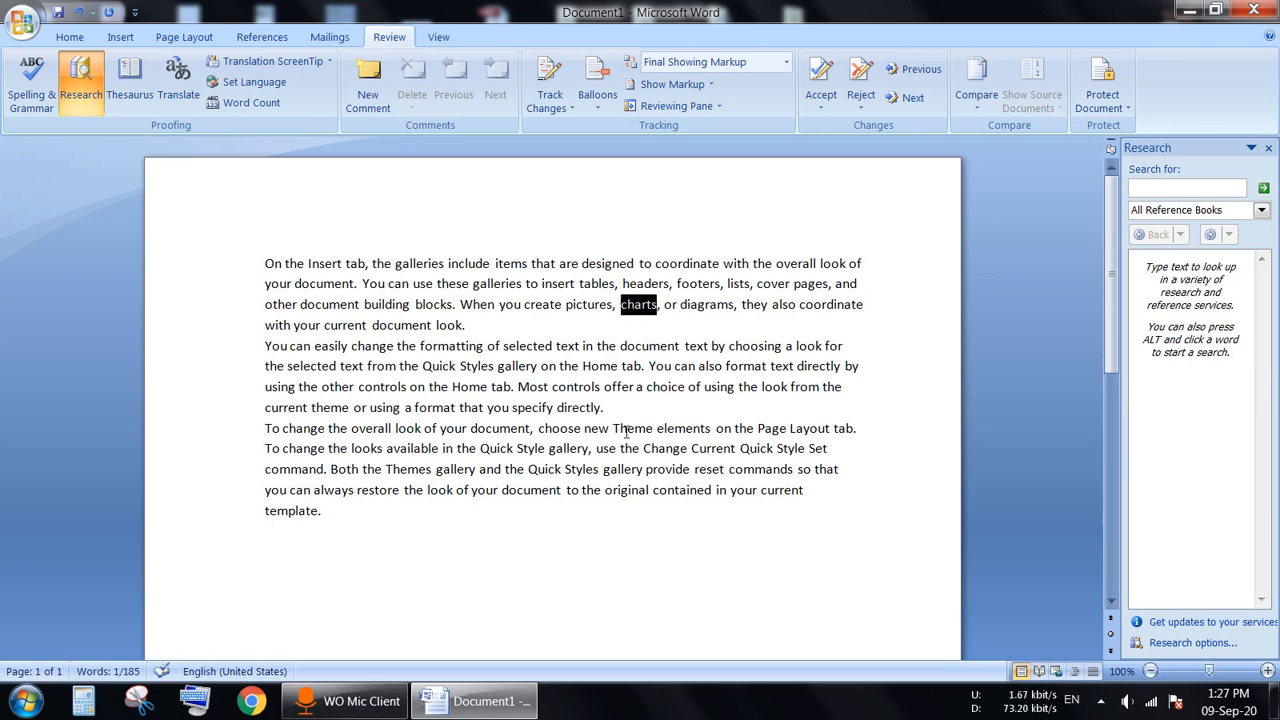
Step: Look up Thesaurus synonyms for 'charts' and 'Style', then get the Hindi translation of 'Style'
left_click(145, 95)
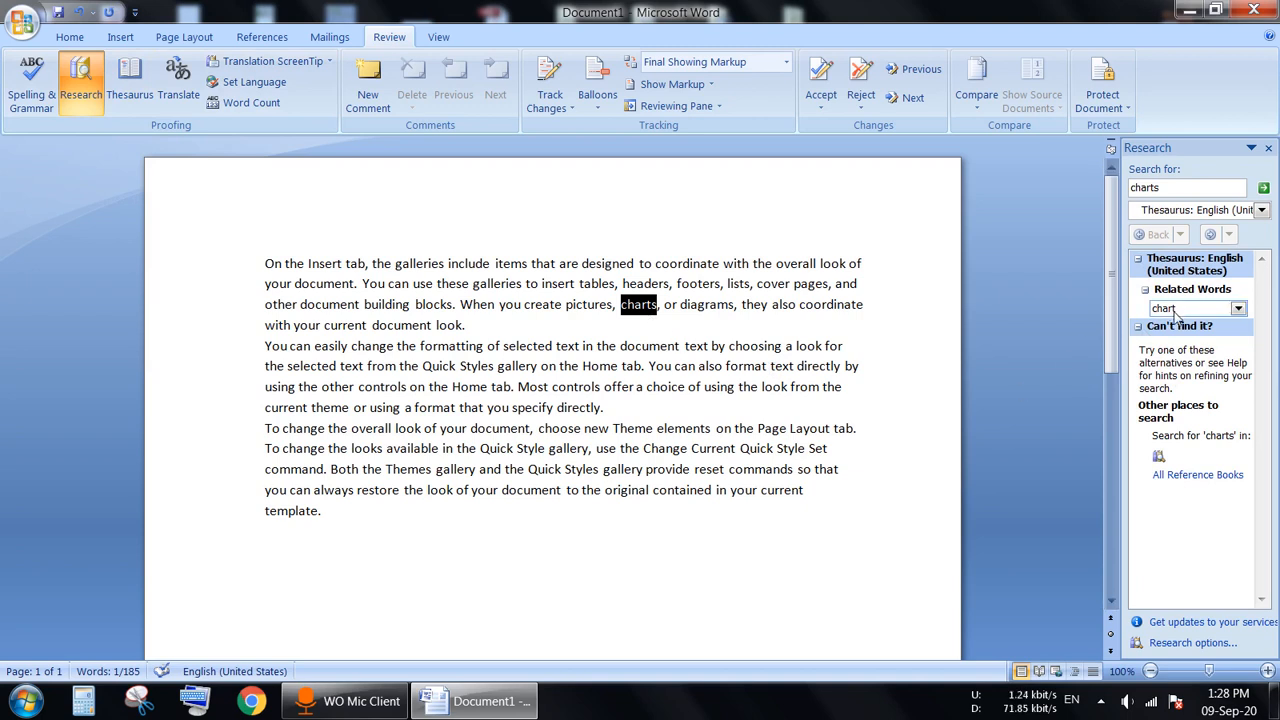
left_click_drag(516, 448, 545, 451)
left_click(530, 450)
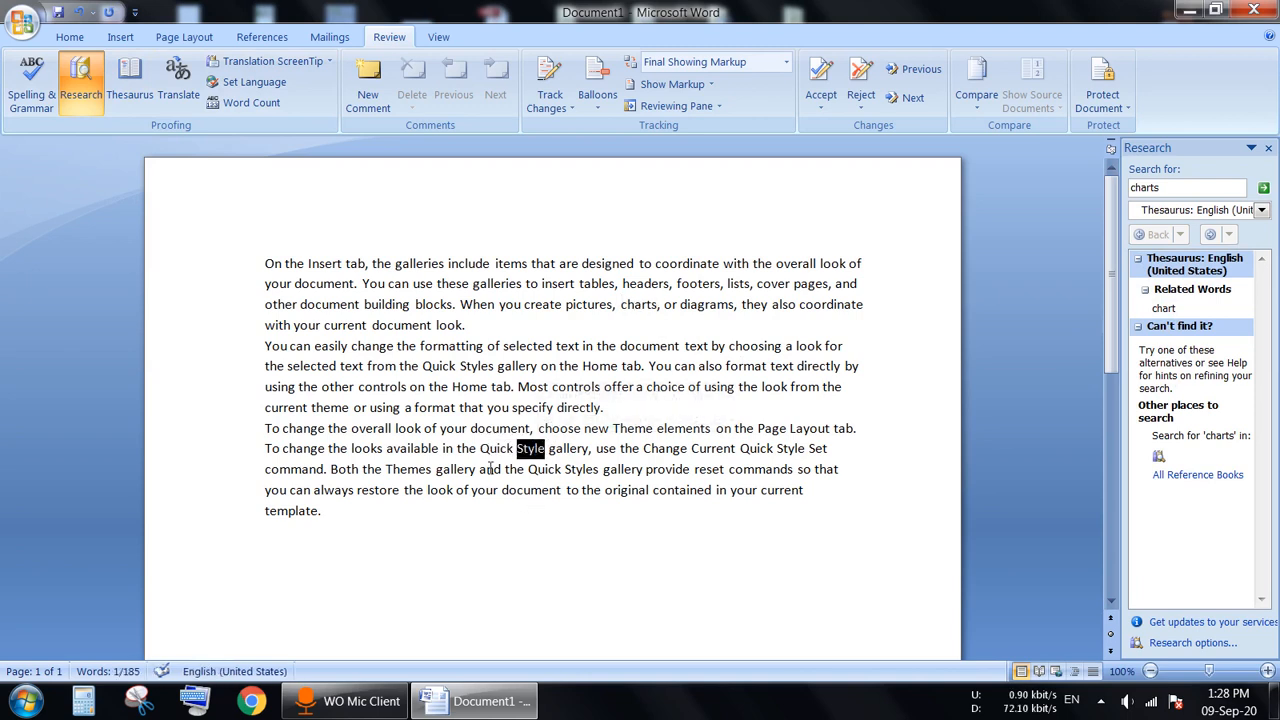
left_click(148, 77)
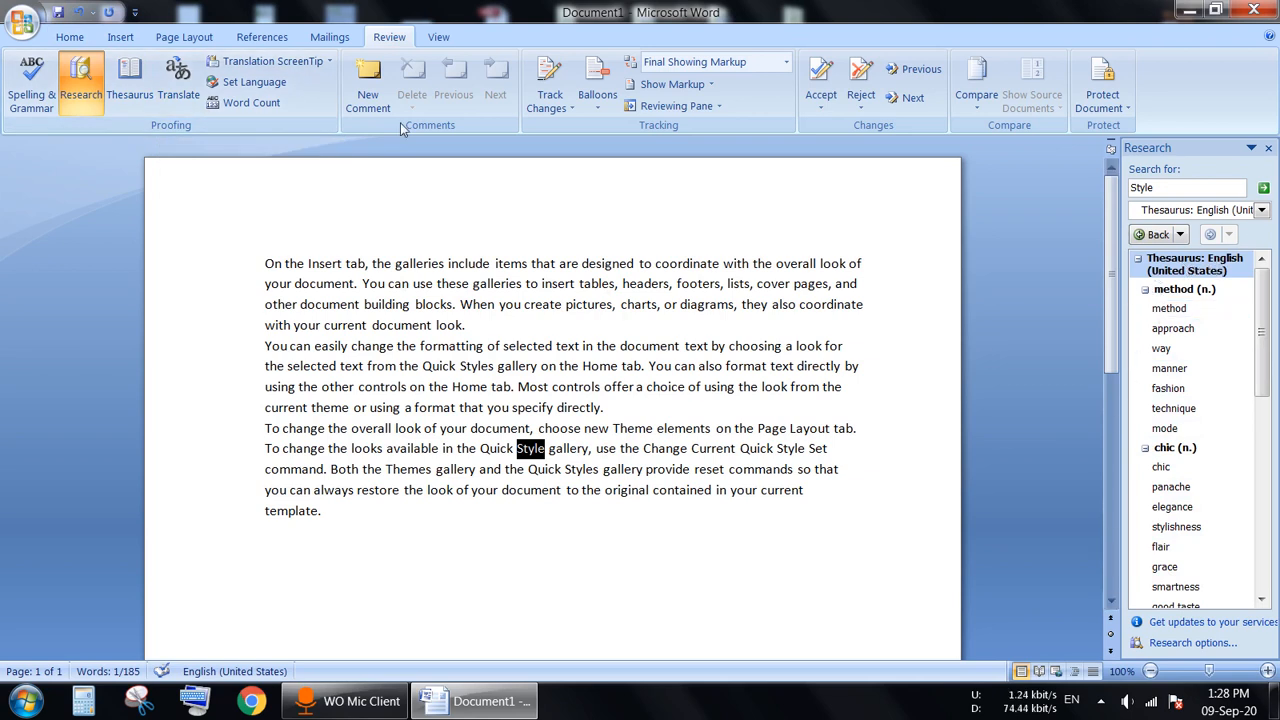
left_click(177, 80)
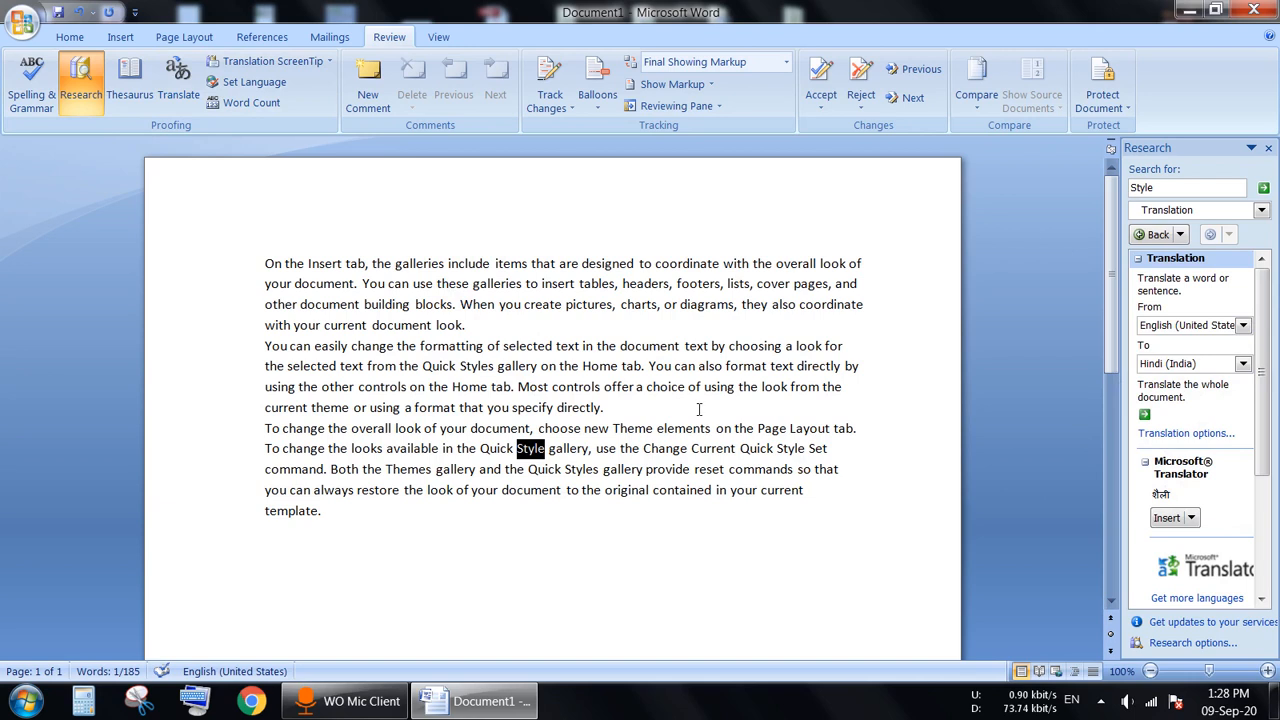
Step: Check the target language list and translate the word 'document' into Hindi
left_click(1242, 366)
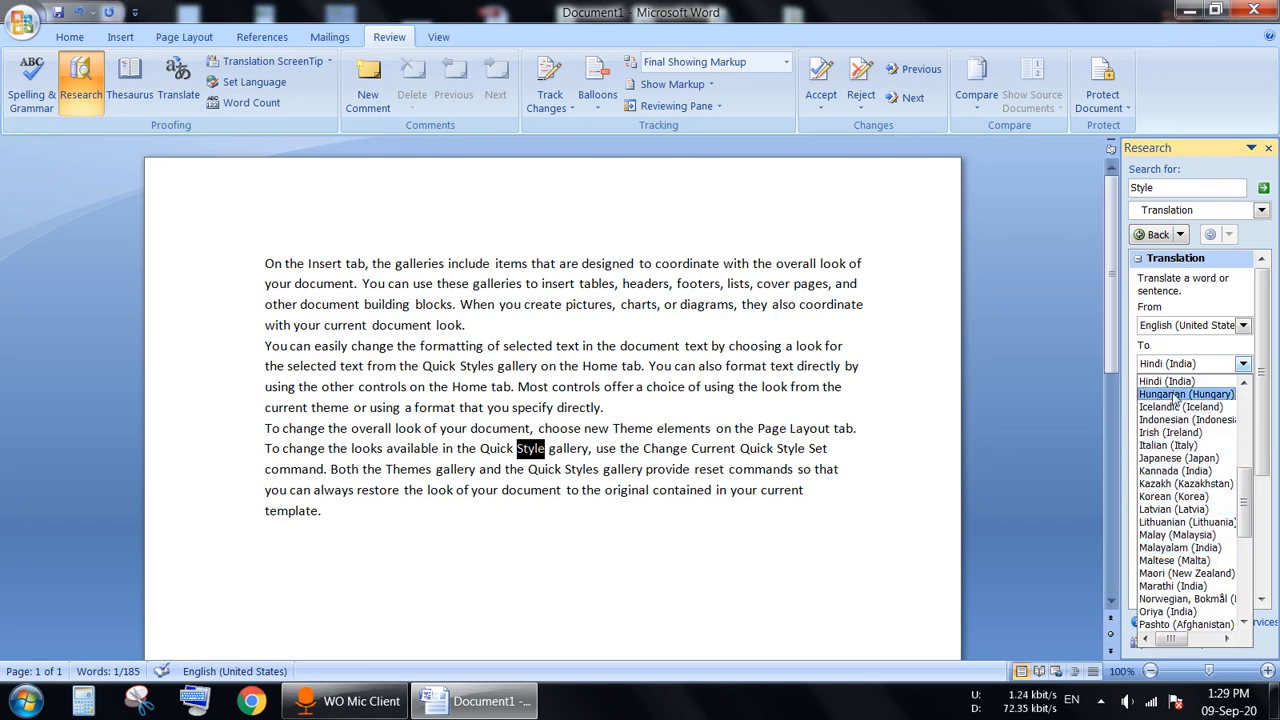
left_click(1038, 385)
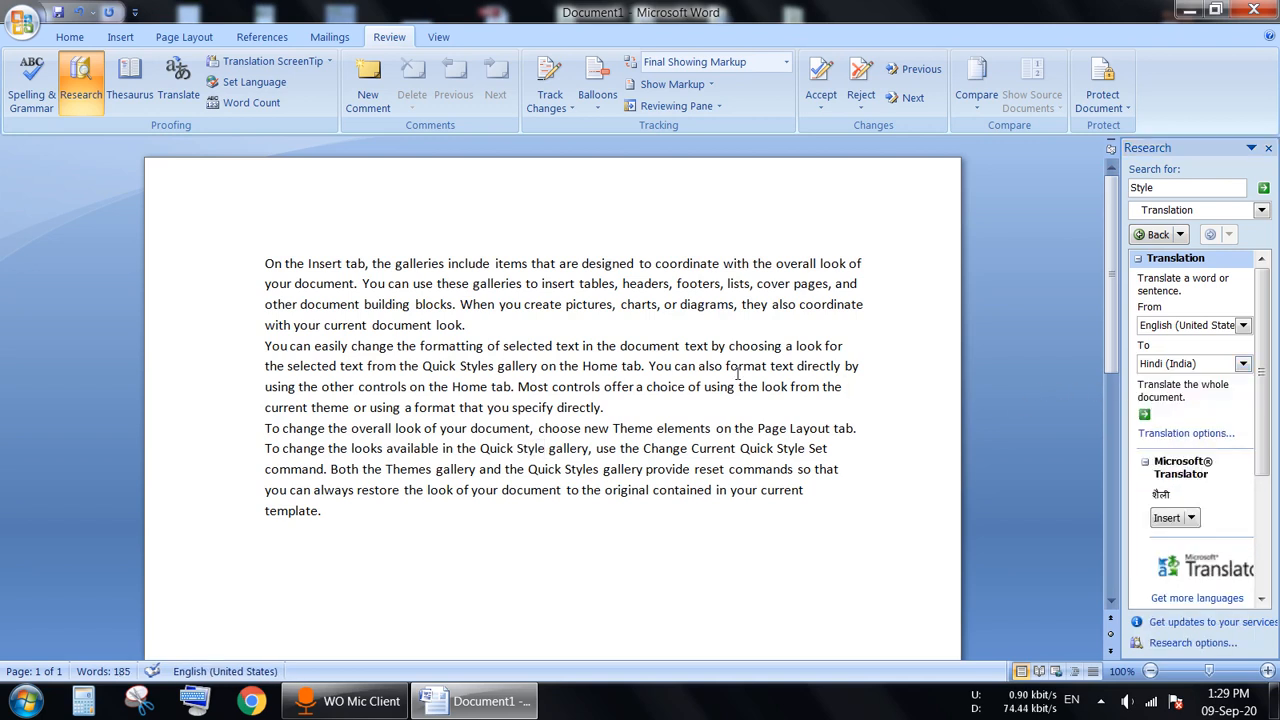
left_click_drag(620, 346, 677, 346)
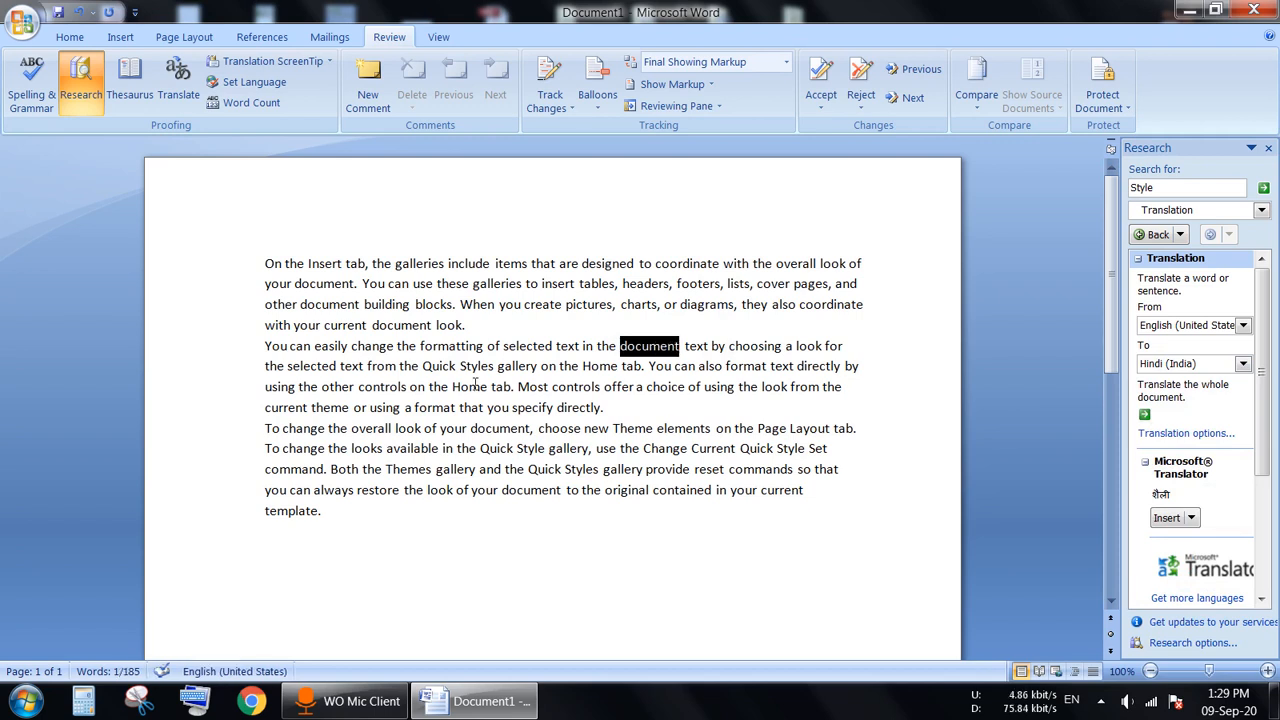
left_click(186, 101)
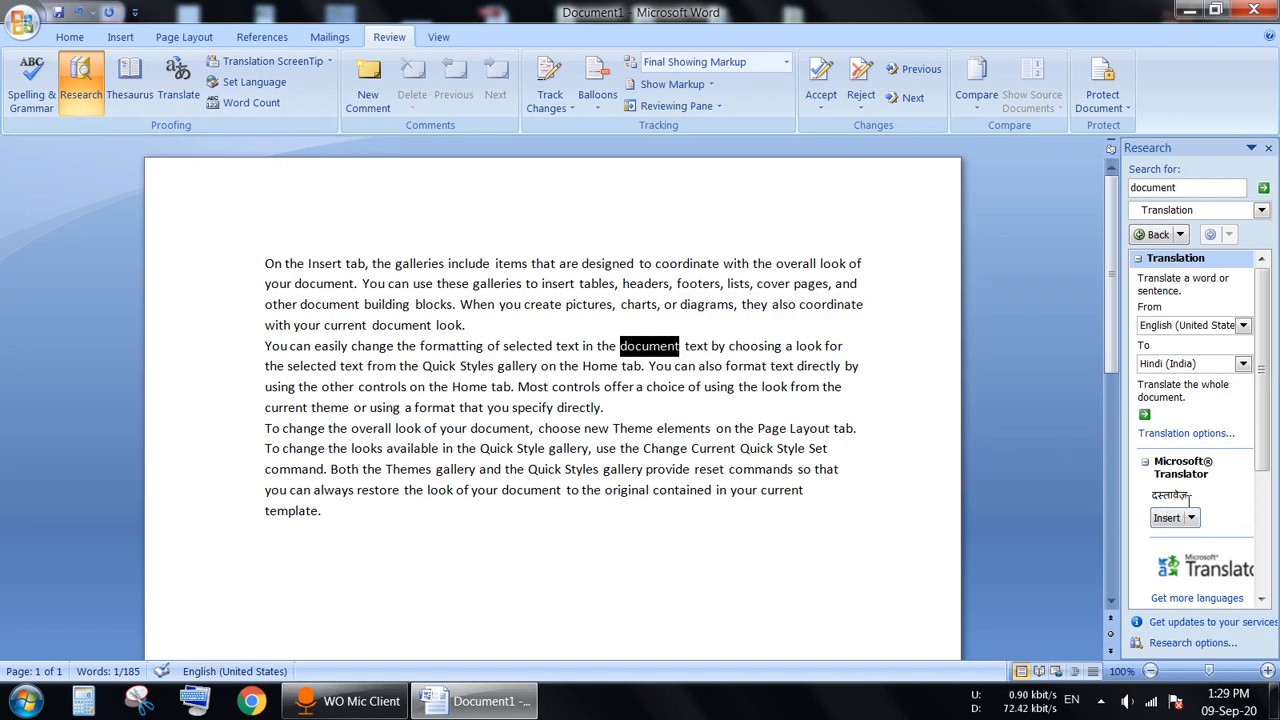
left_click(749, 540)
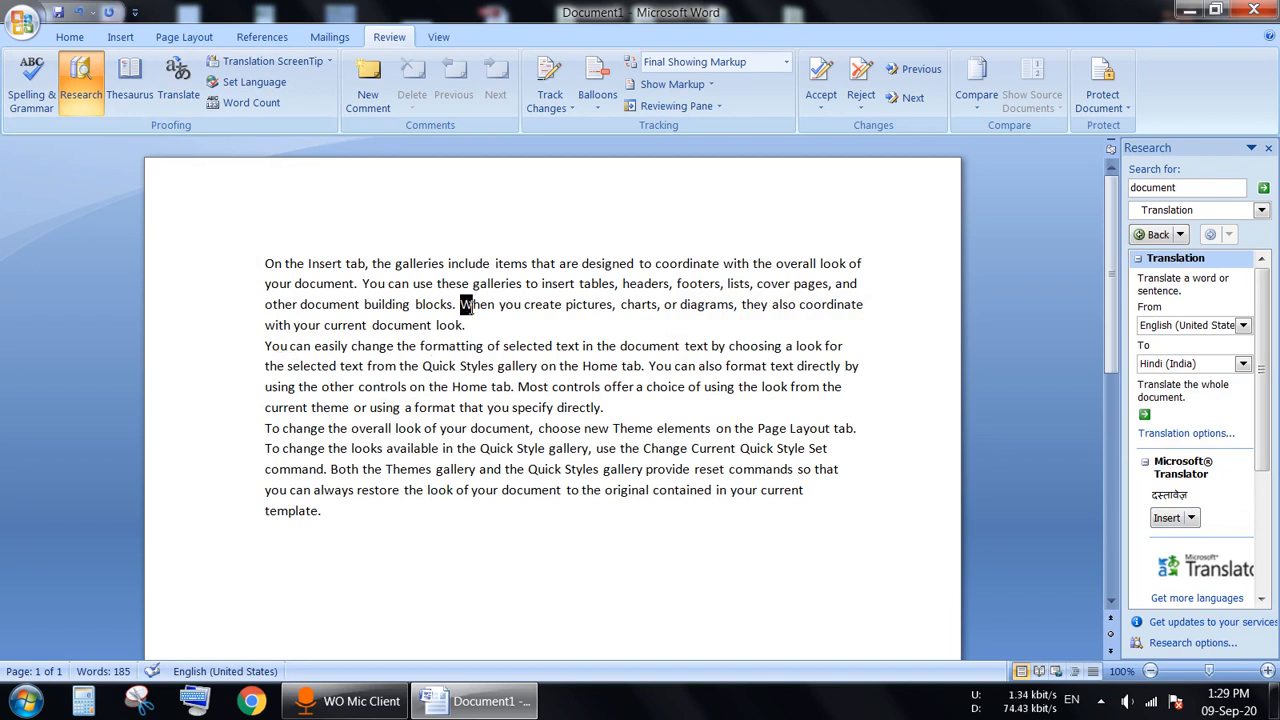
Step: Translate the sentence 'When you create pictures…' into Hindi and close the Research pane
left_click_drag(461, 304, 474, 325)
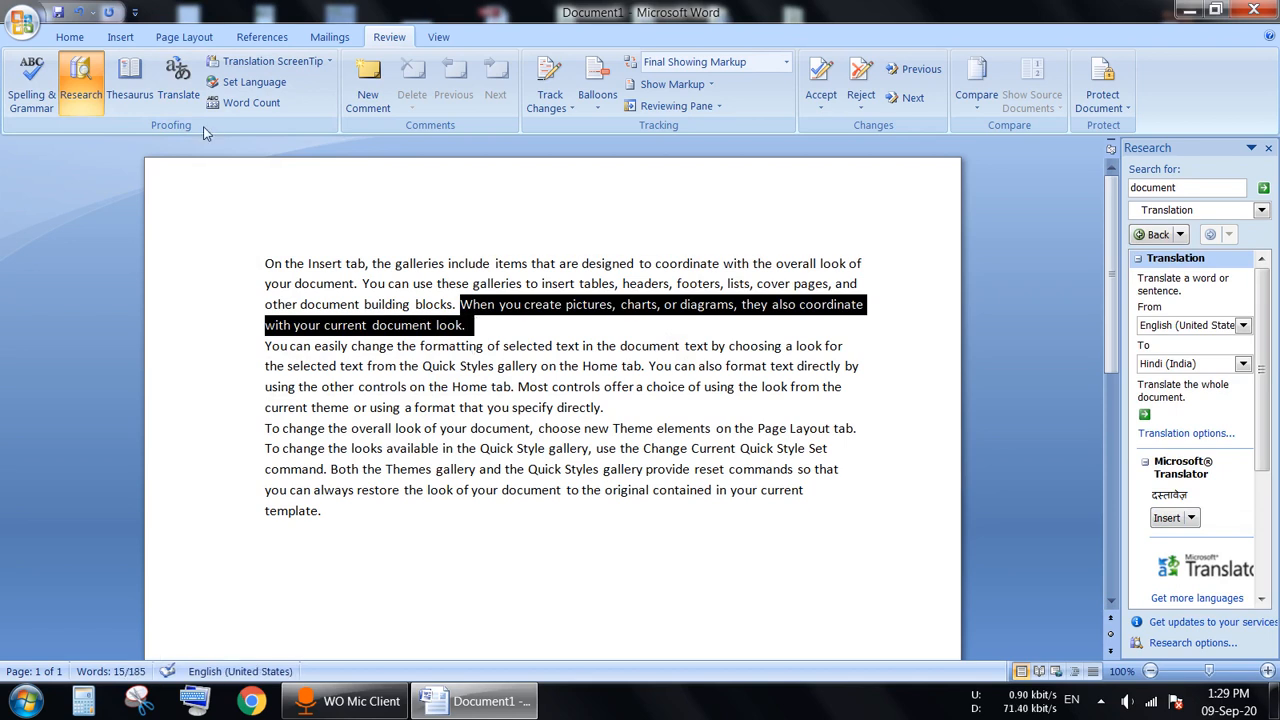
left_click(175, 88)
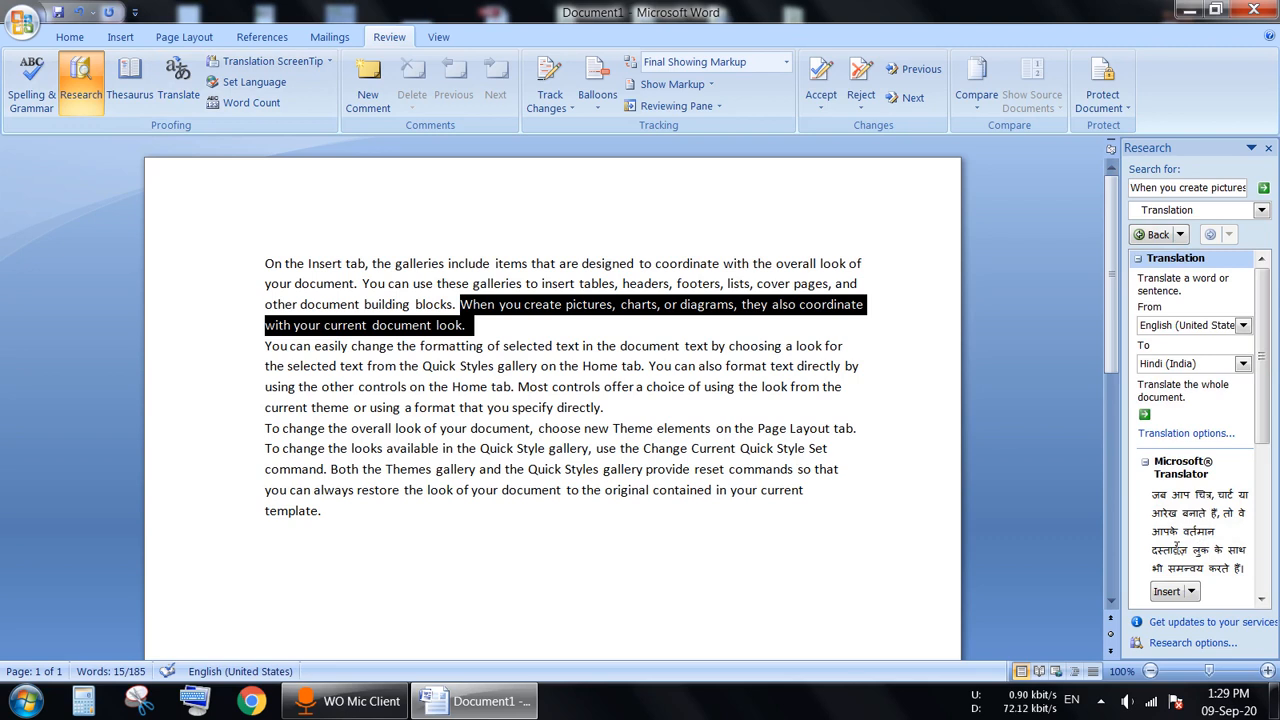
left_click_drag(1266, 438, 1268, 460)
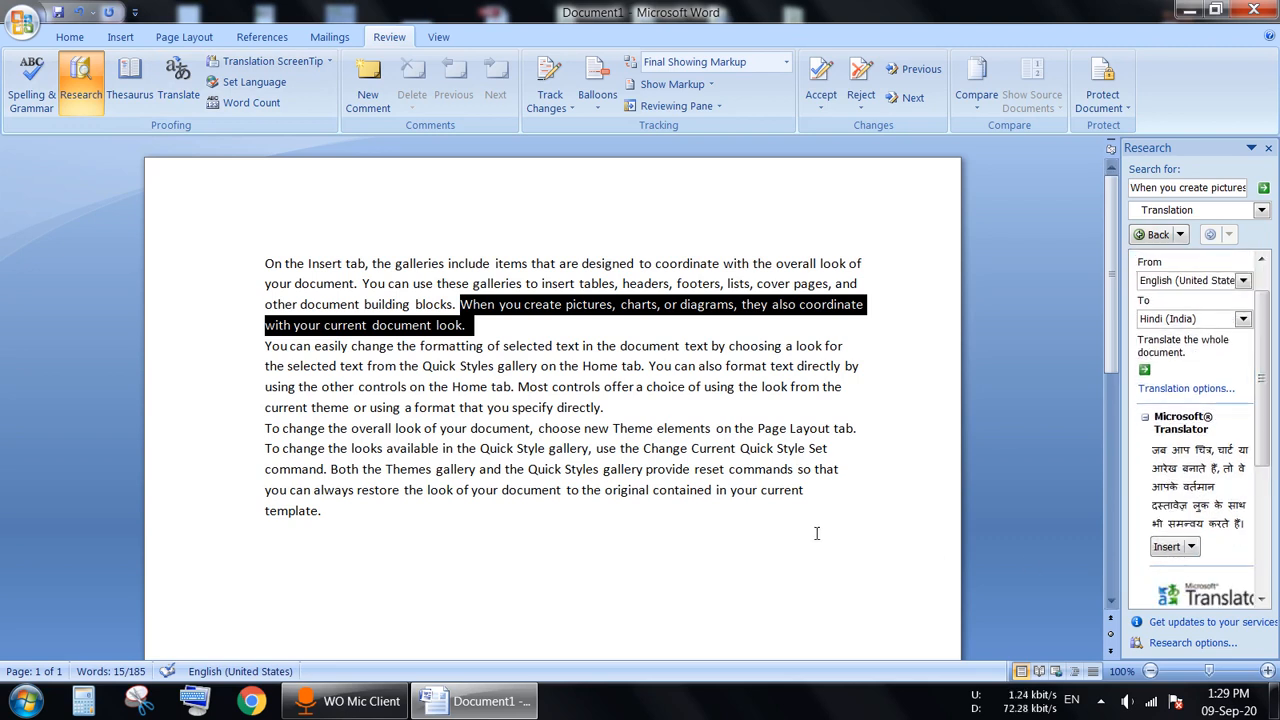
left_click(520, 397)
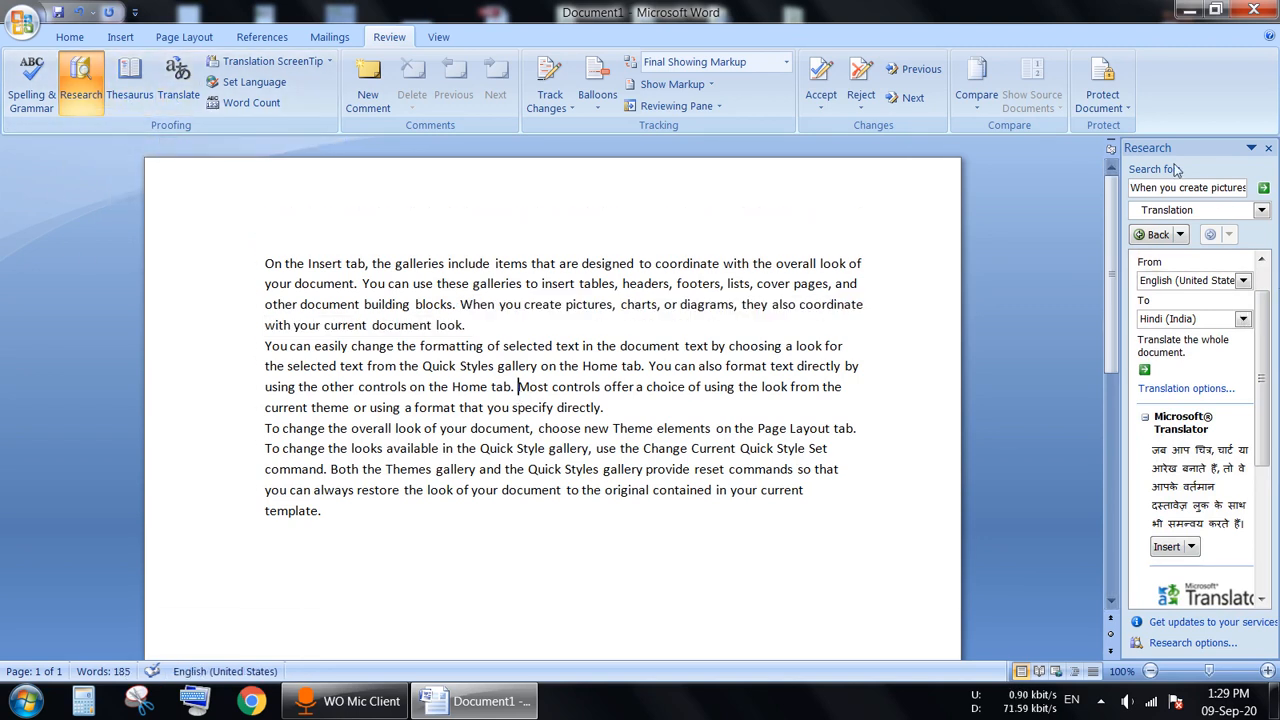
left_click(1268, 148)
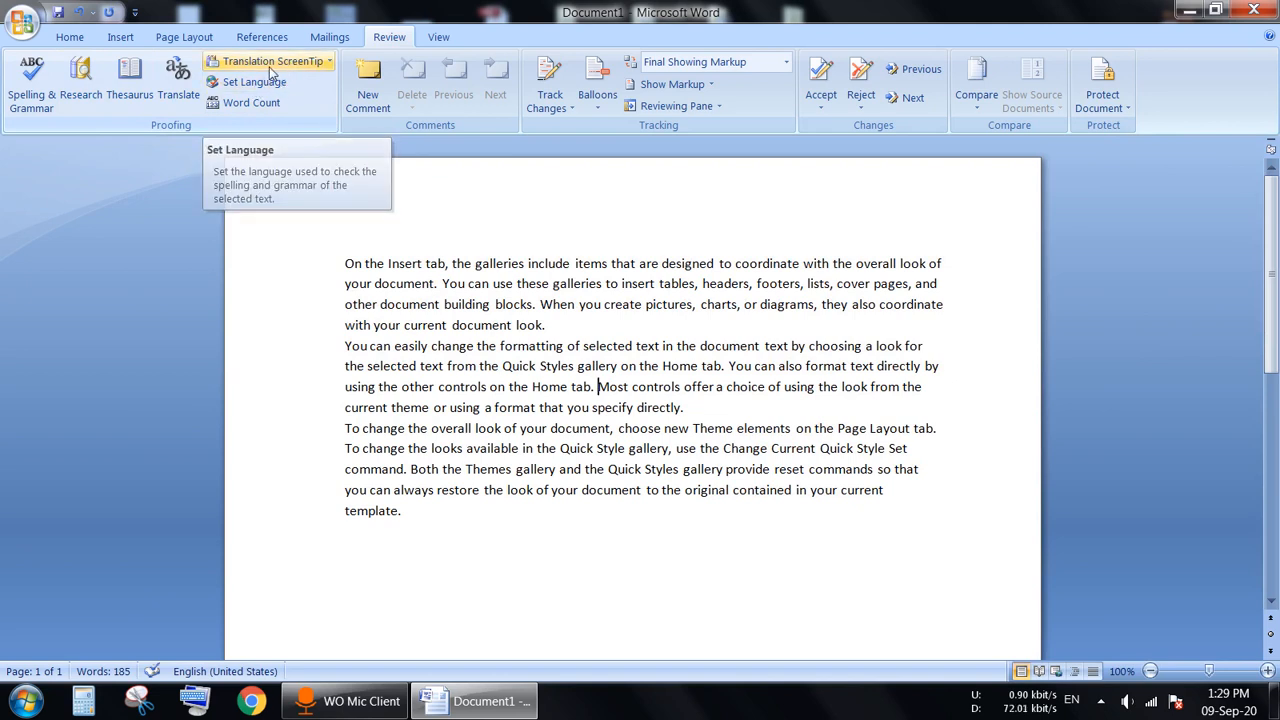
left_click(269, 66)
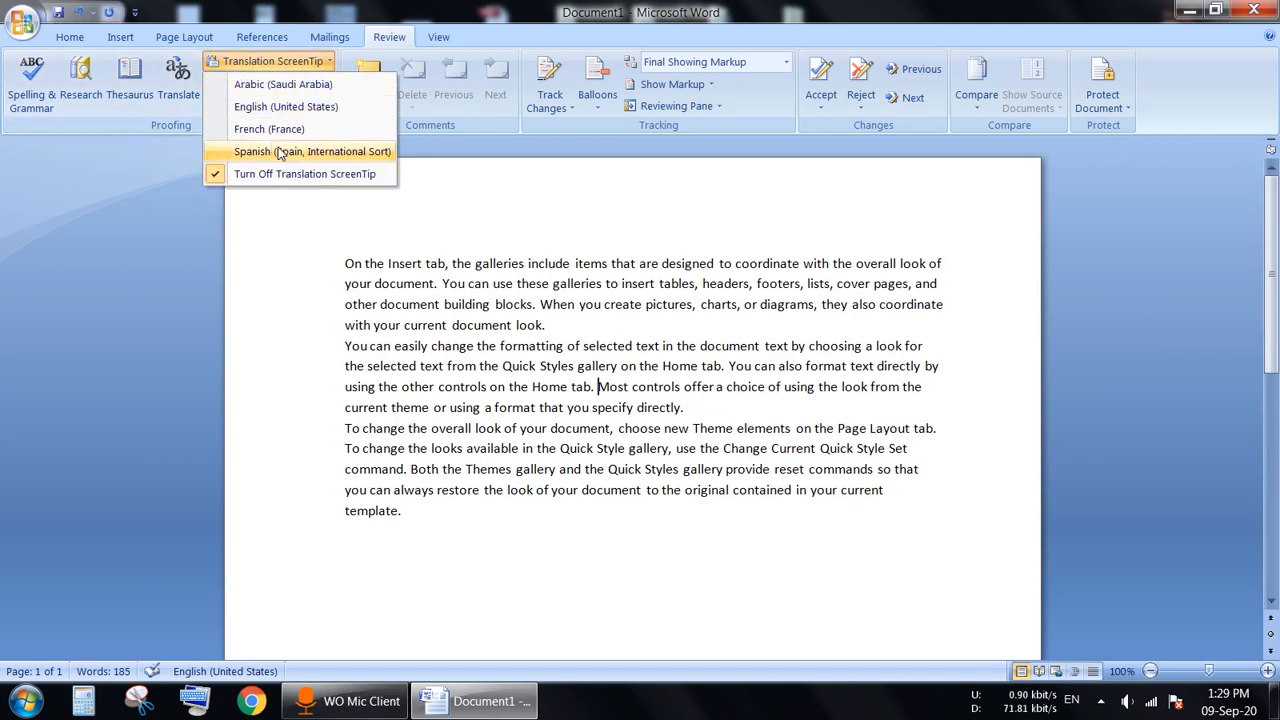
left_click(265, 244)
left_click(254, 82)
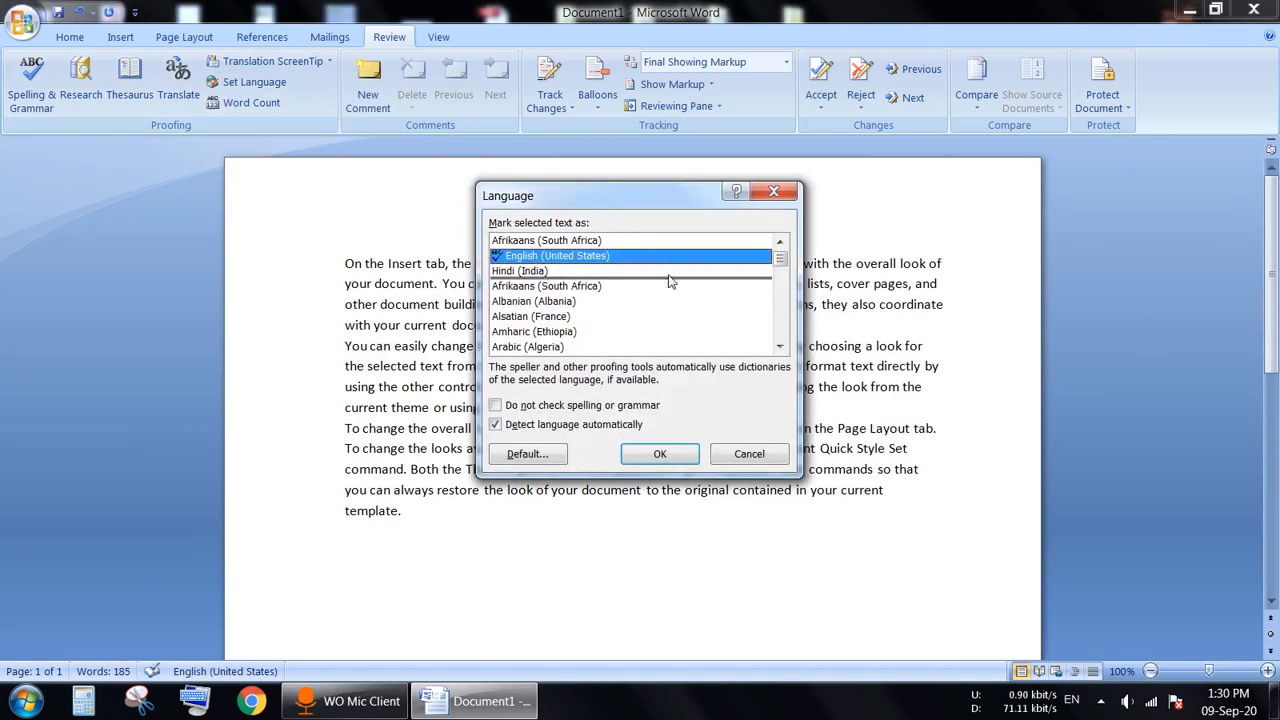
left_click(657, 271)
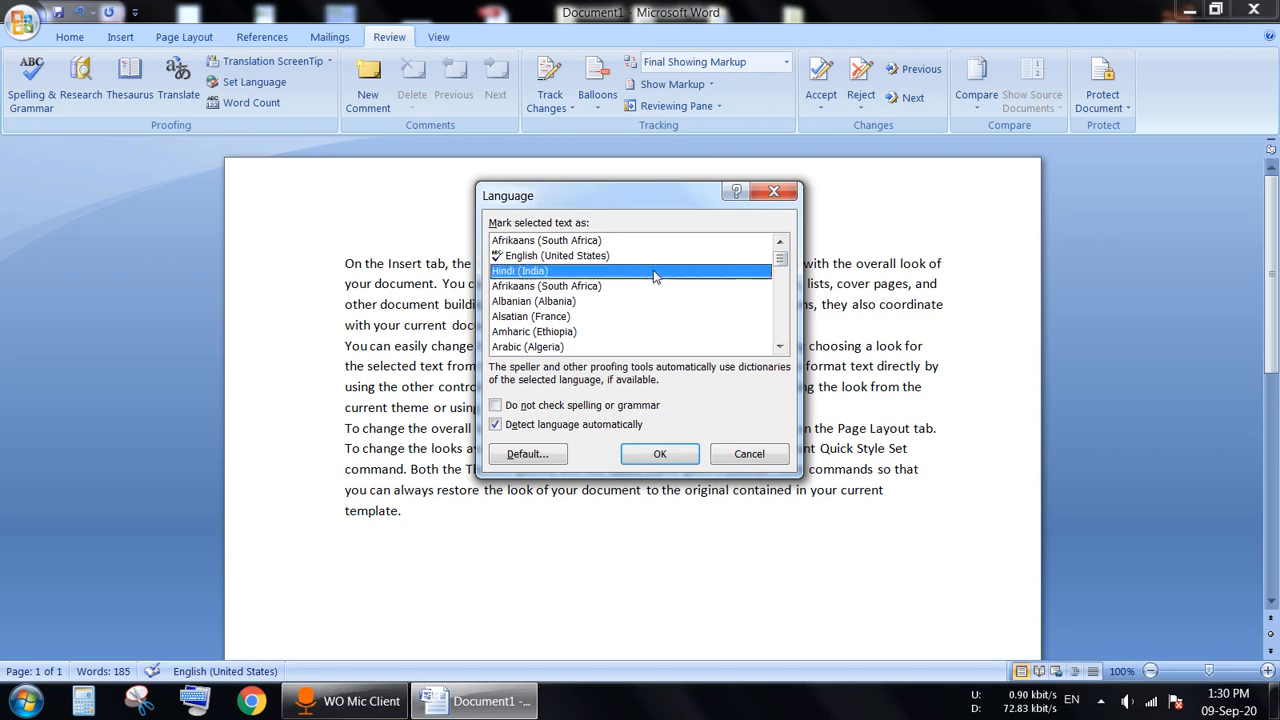
left_click(593, 258)
left_click(590, 272)
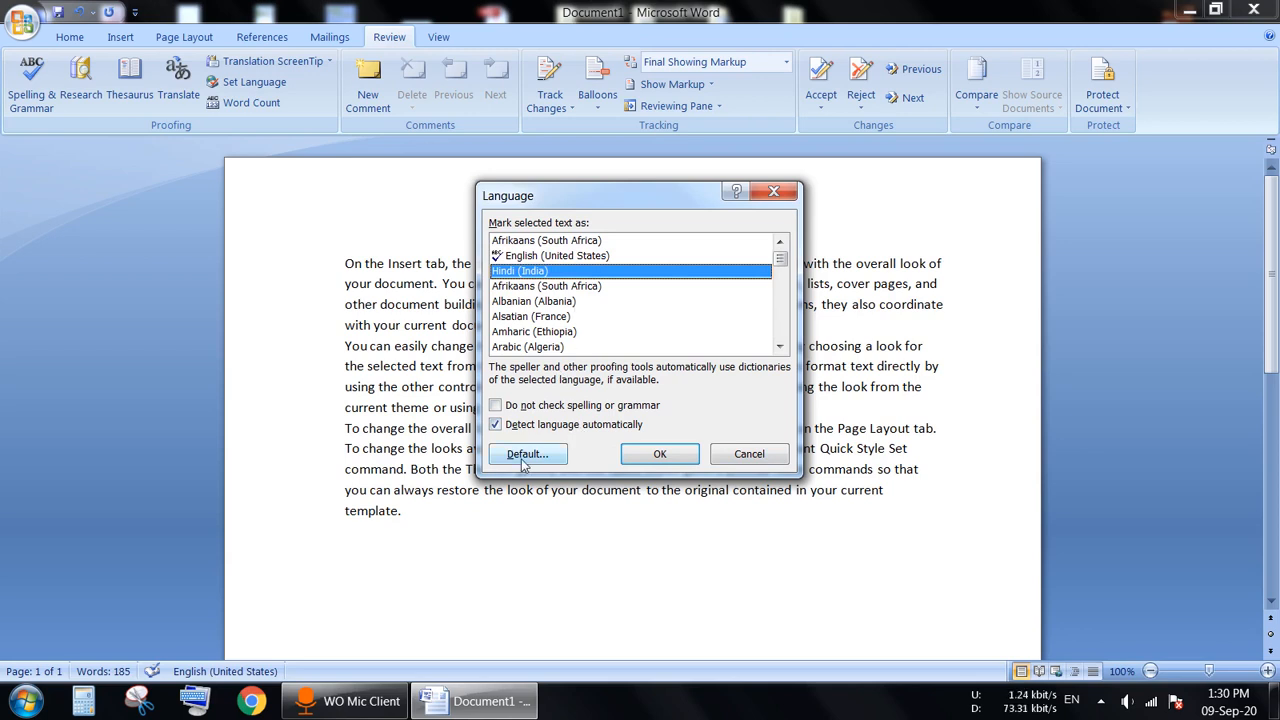
left_click(750, 456)
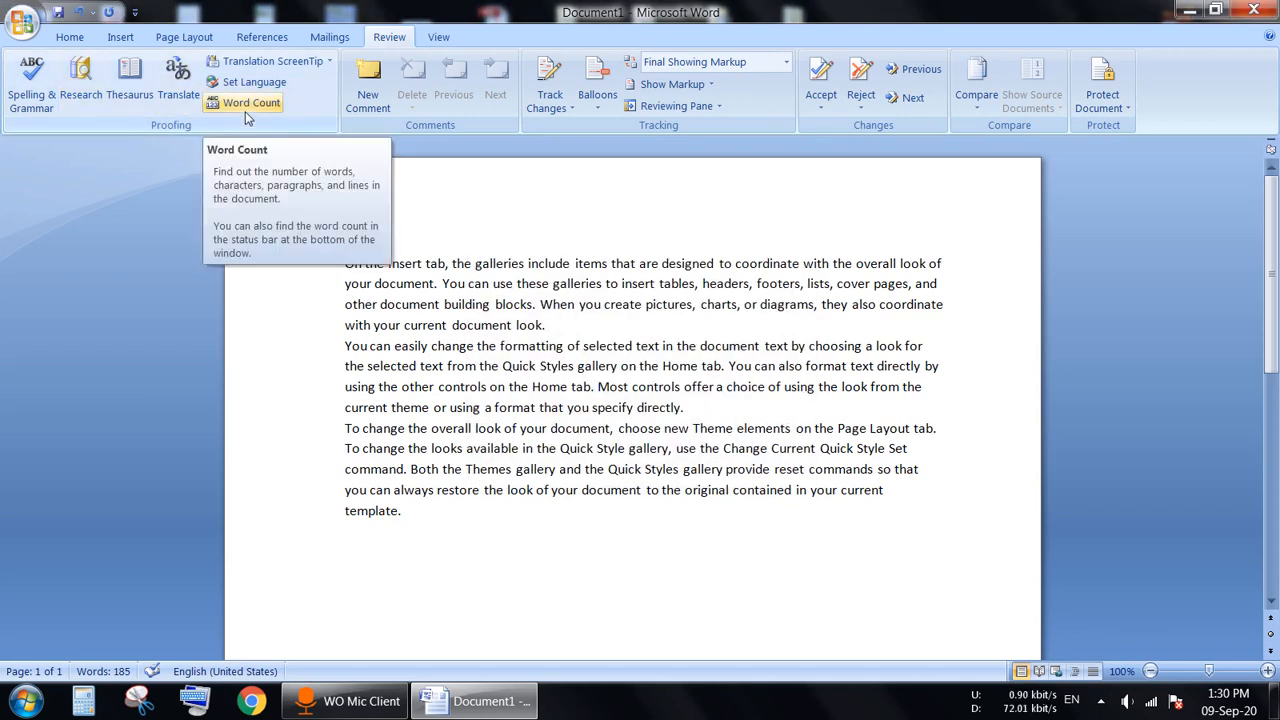
left_click(346, 256)
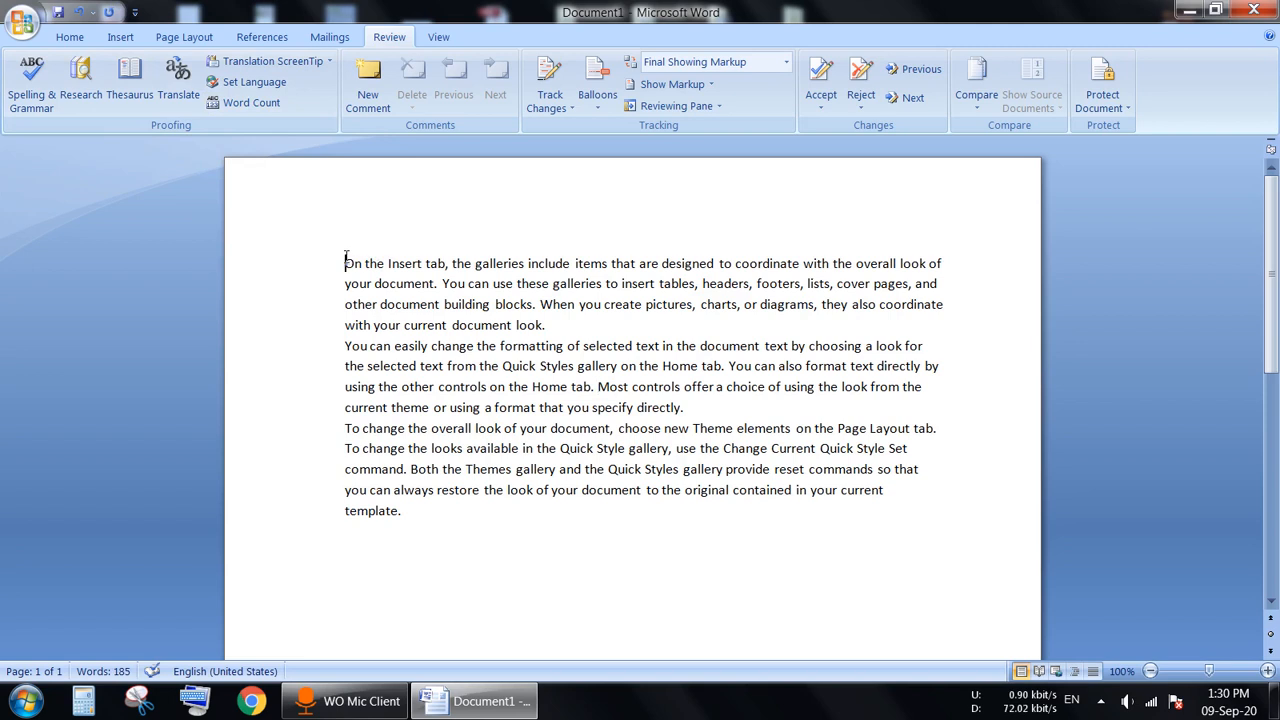
left_click_drag(346, 263, 938, 263)
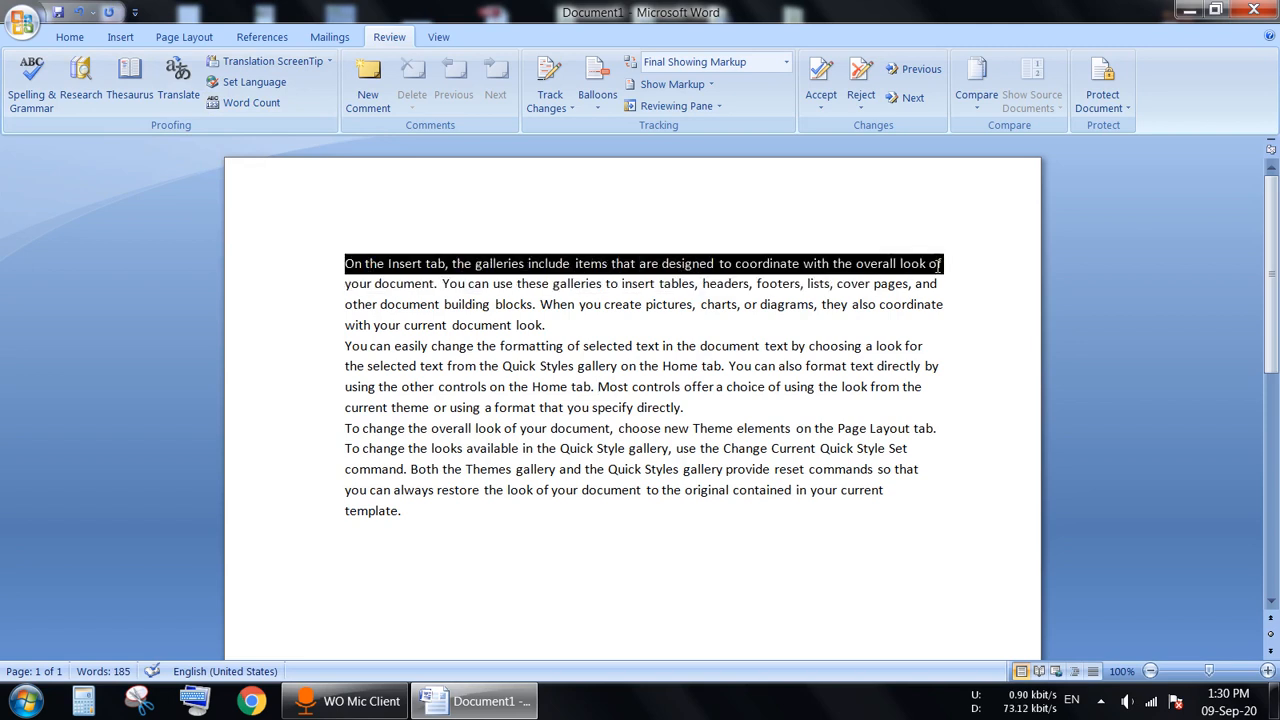
left_click(248, 103)
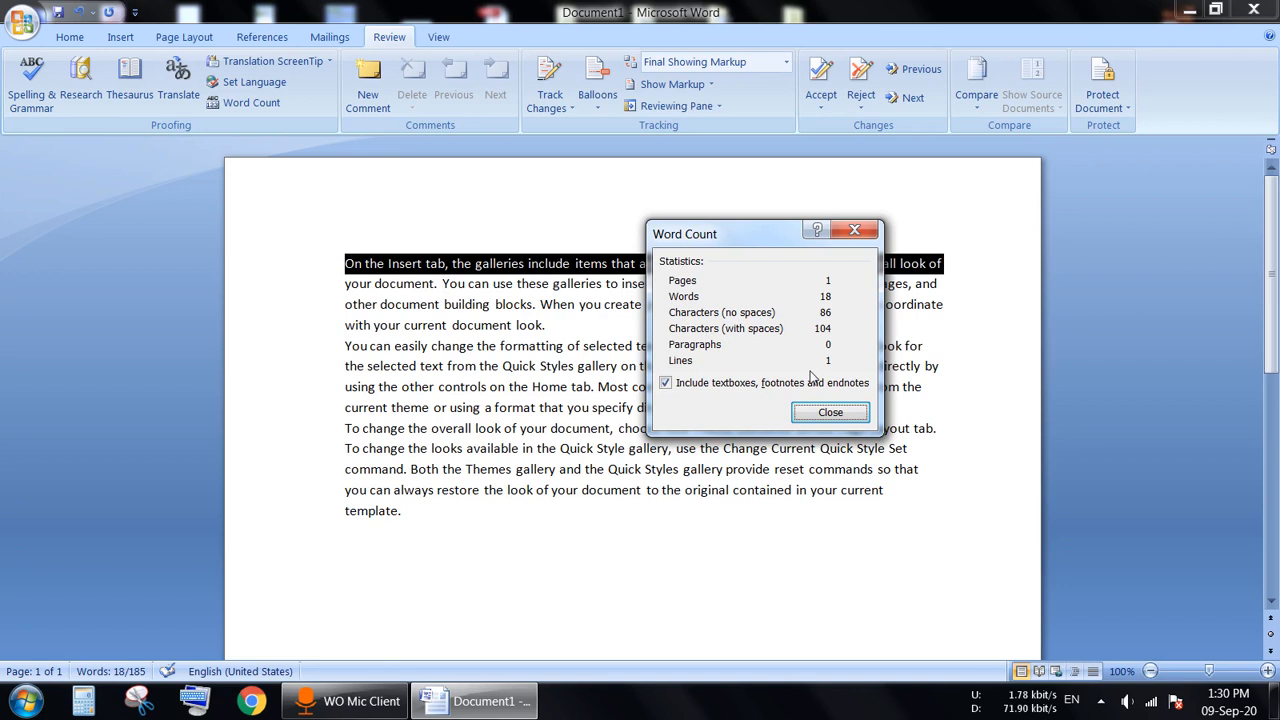
left_click(830, 413)
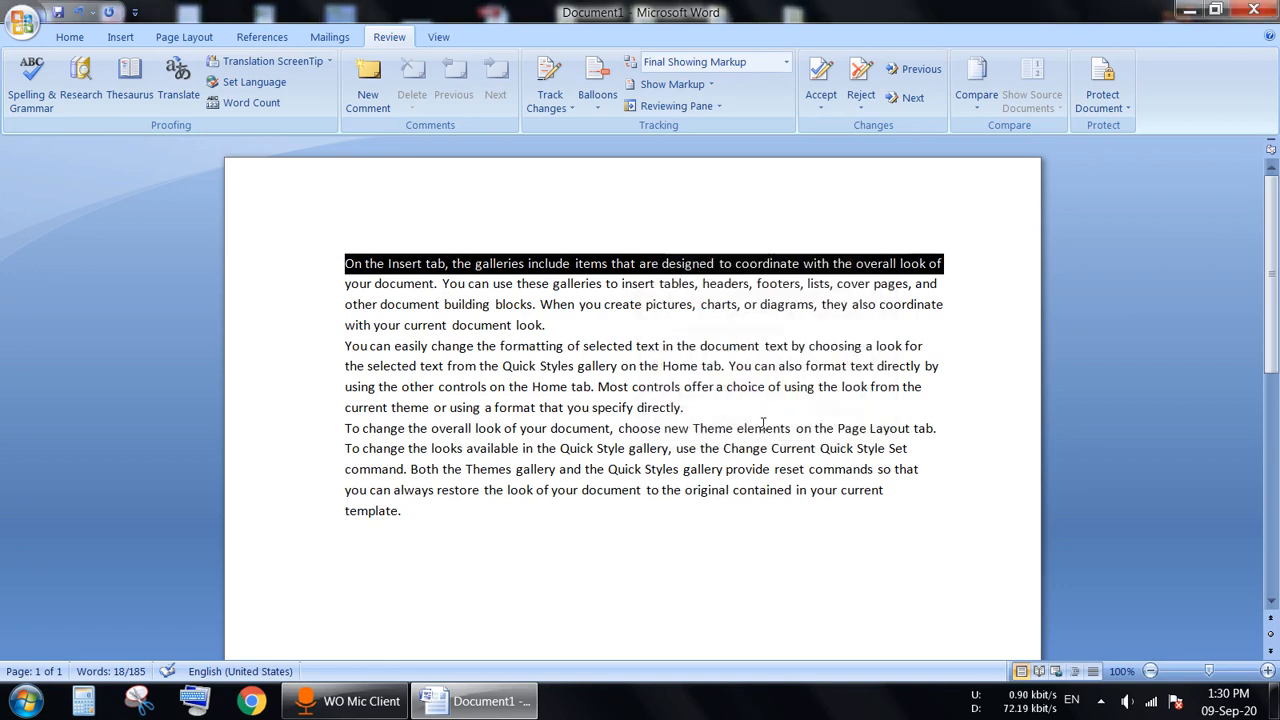
left_click(348, 265)
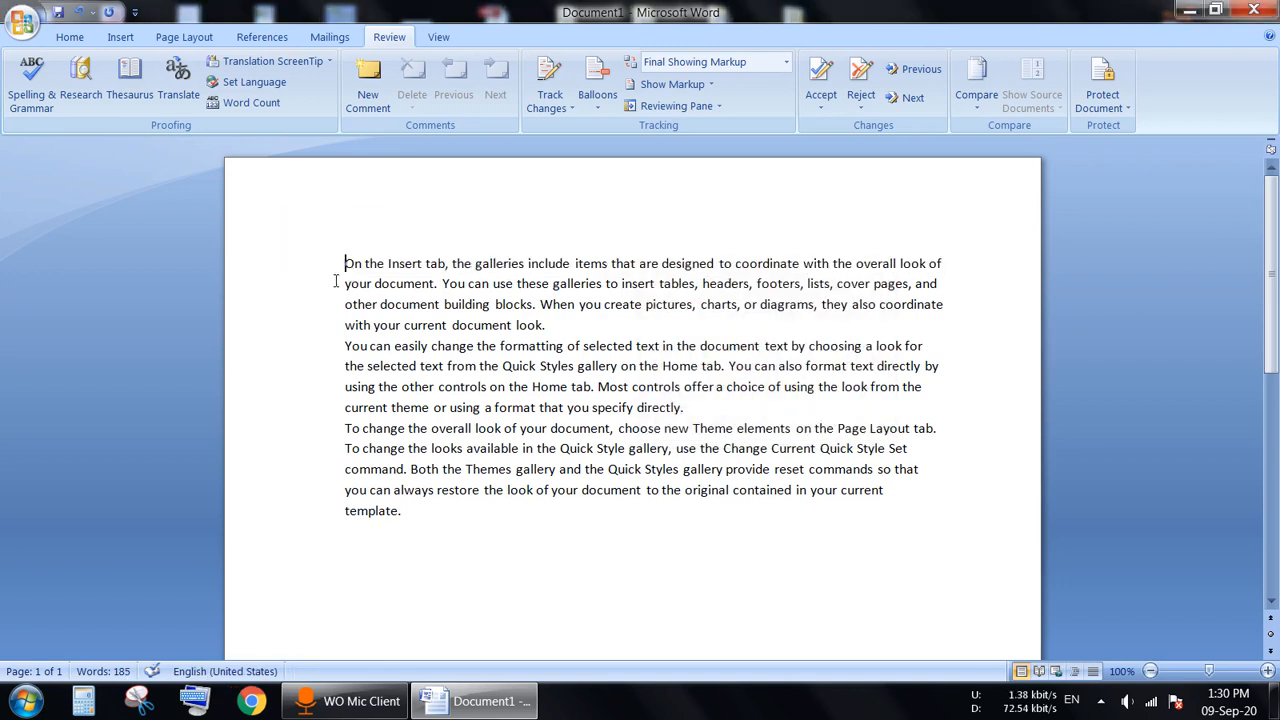
left_click_drag(346, 263, 348, 302)
left_click_drag(440, 326, 556, 328)
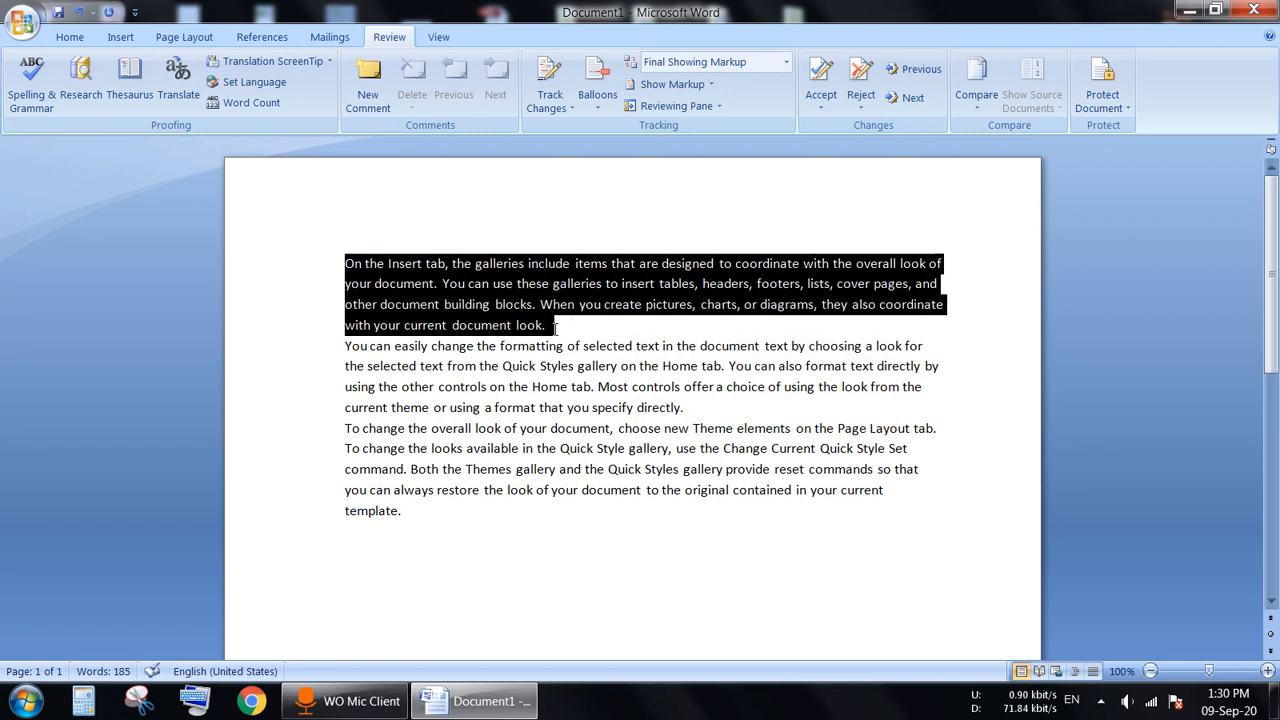
left_click(252, 103)
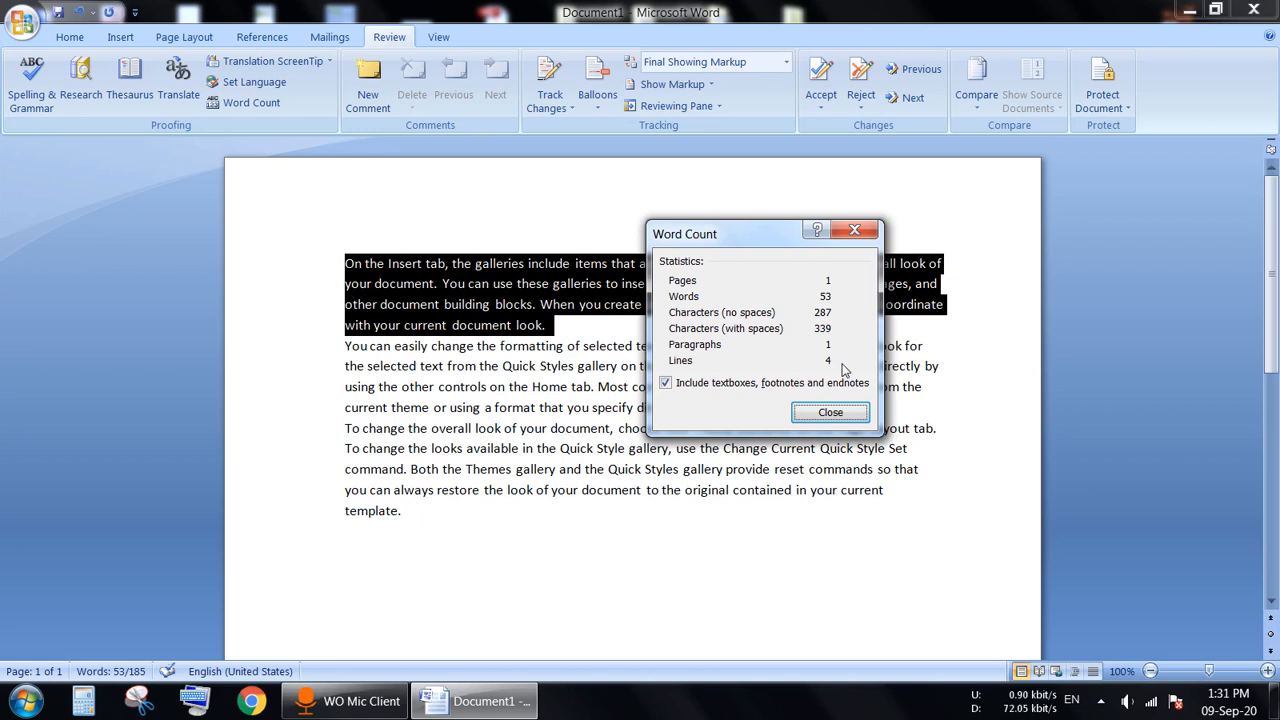
left_click(832, 410)
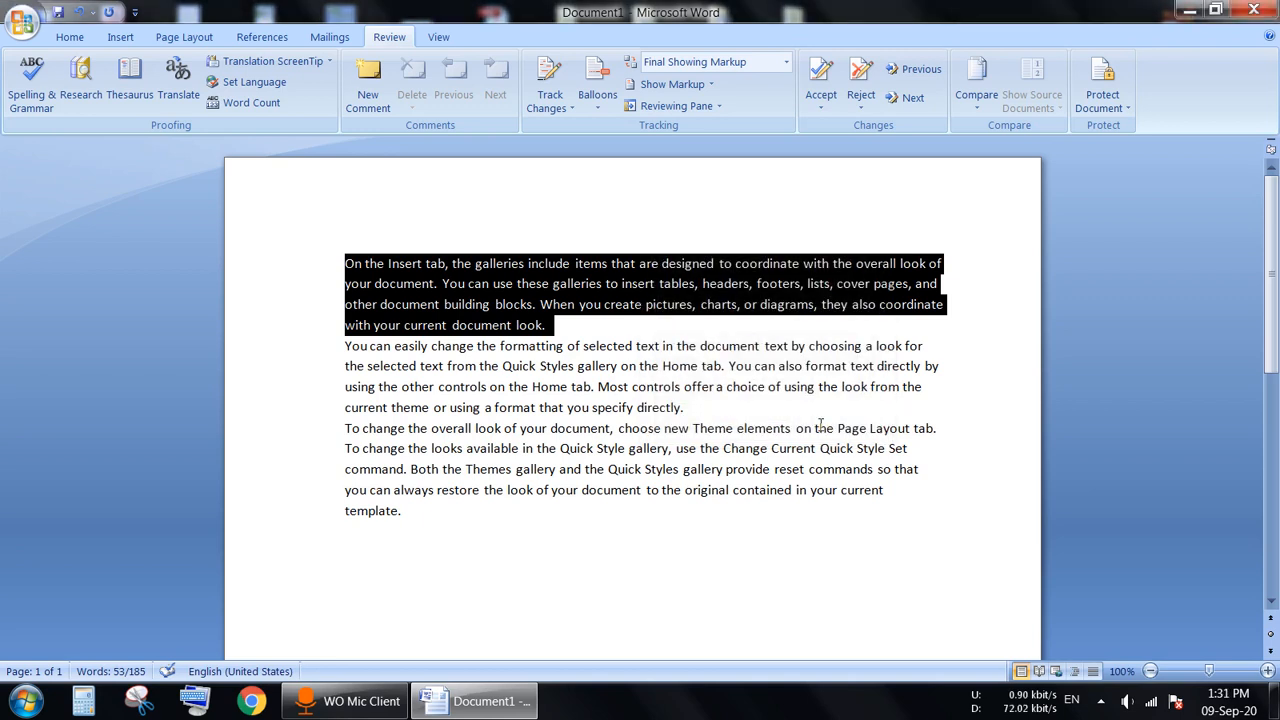
left_click(437, 608)
left_click_drag(349, 263, 381, 510)
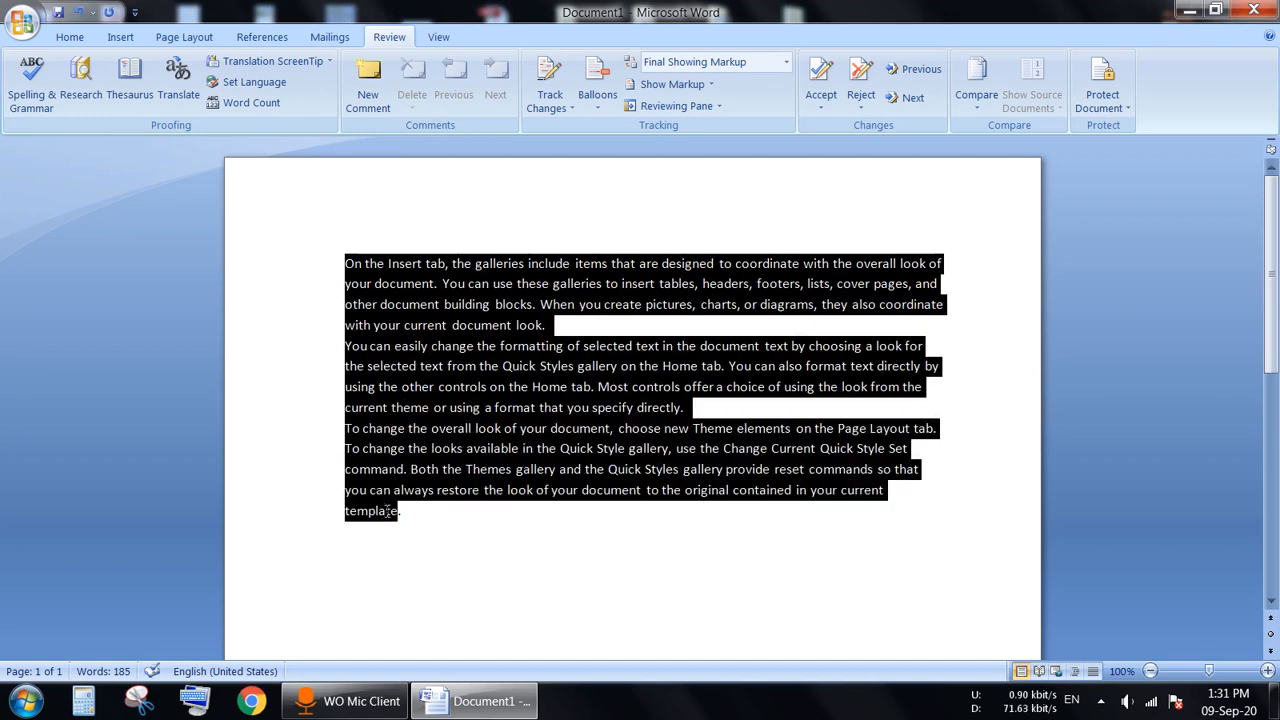
left_click(262, 104)
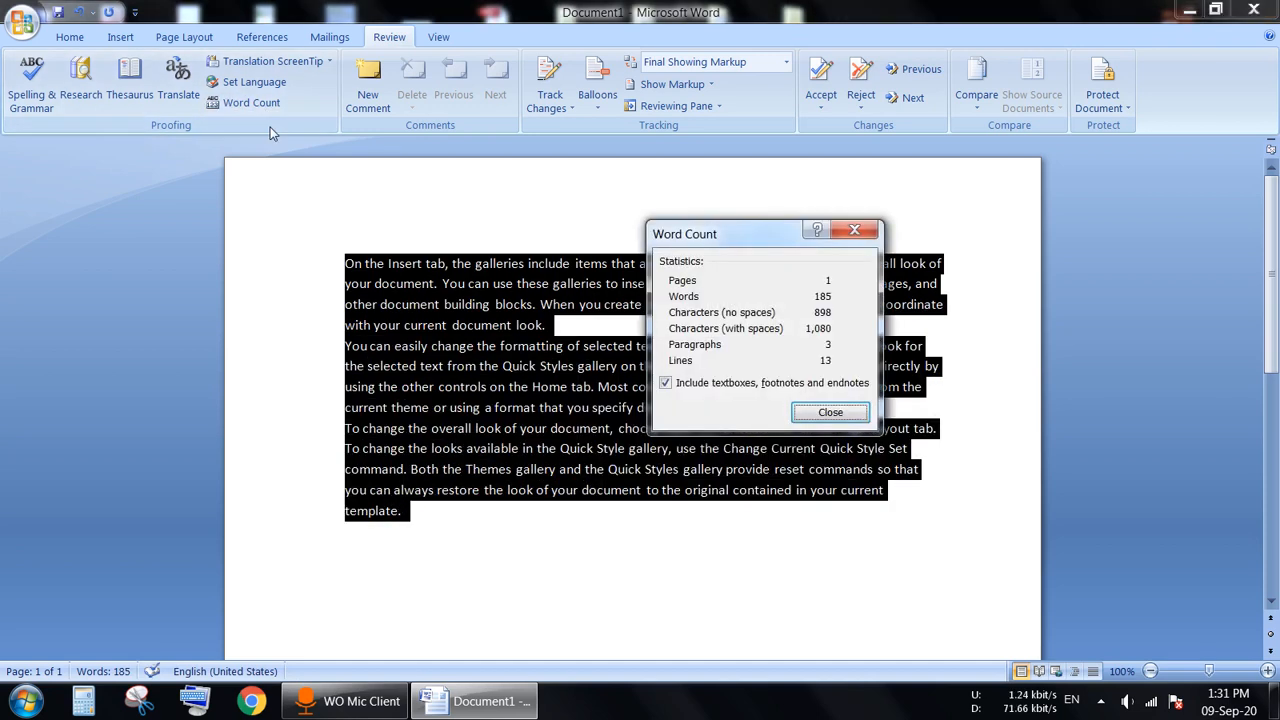
left_click(830, 418)
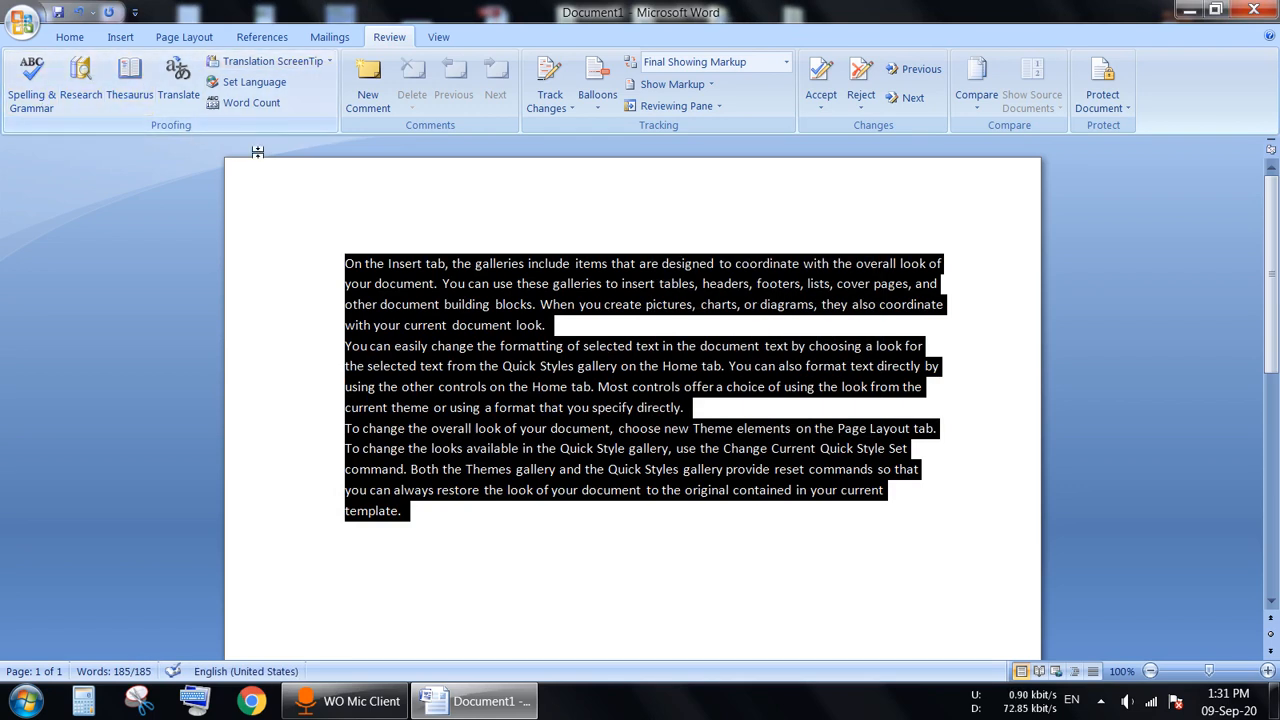
left_click(436, 188)
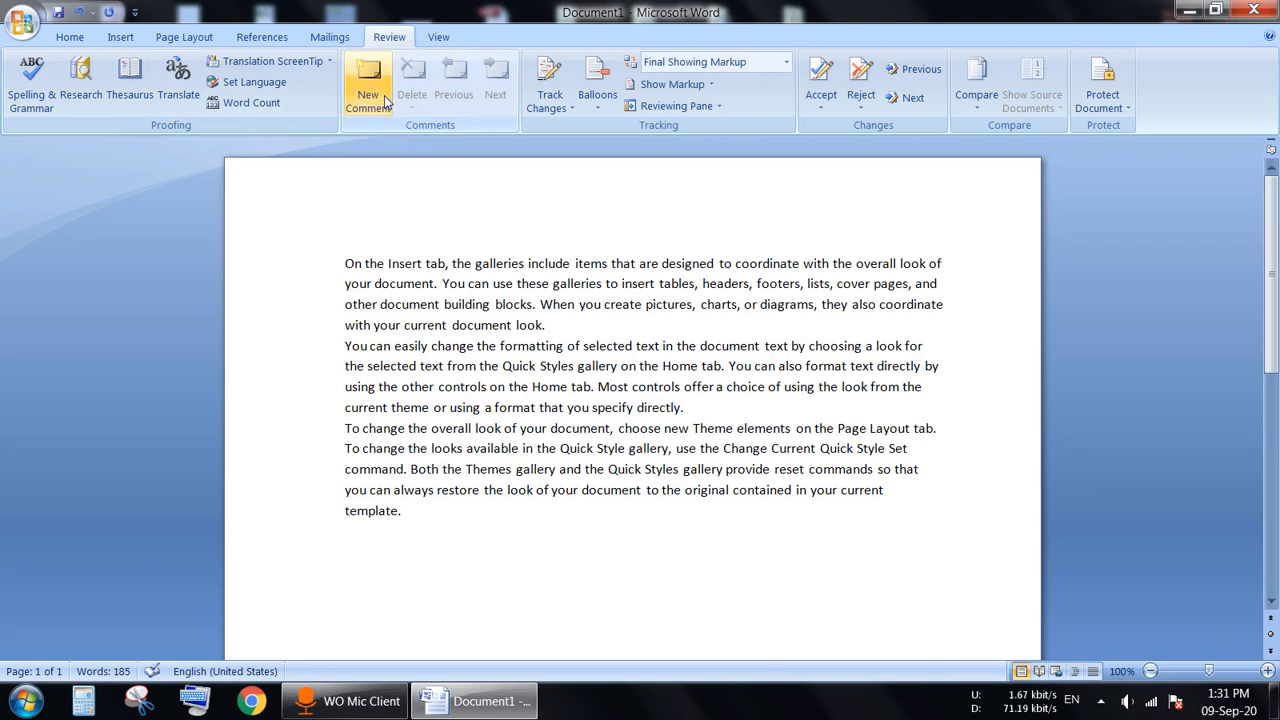
Step: Add a comment reading 'fgdgdg' to the word 'look'
left_click(452, 264)
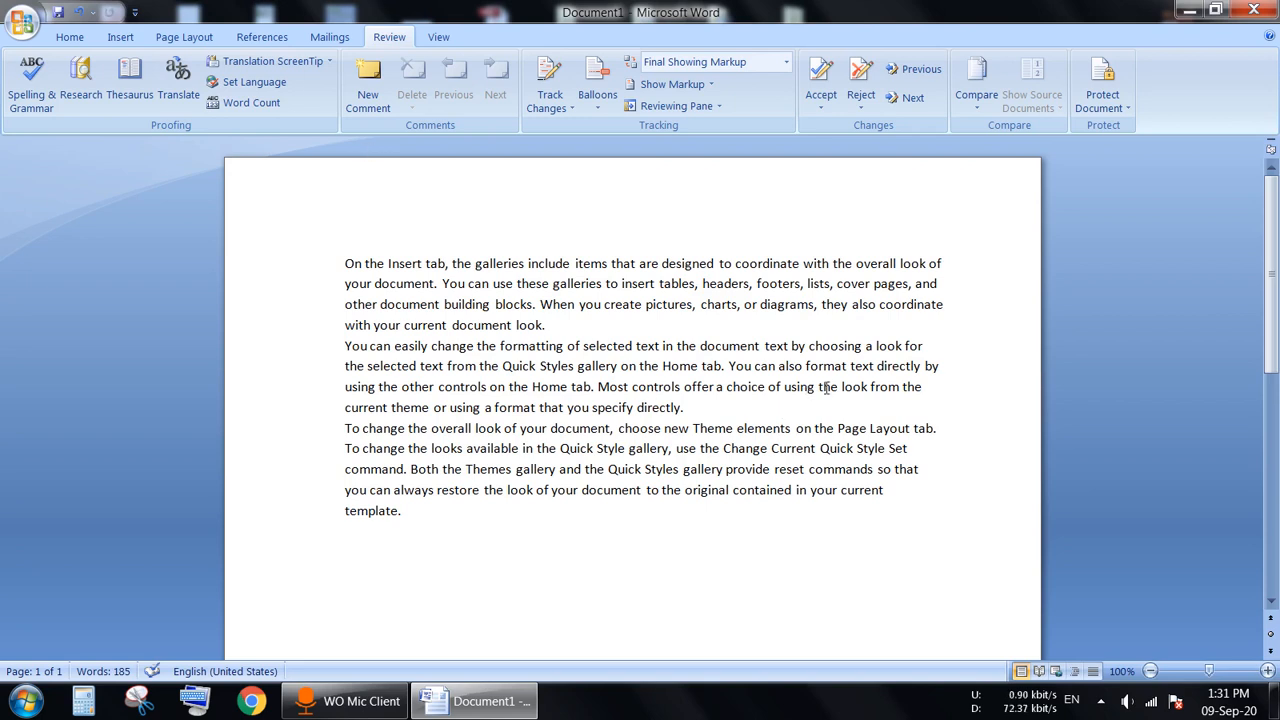
left_click_drag(842, 388, 871, 388)
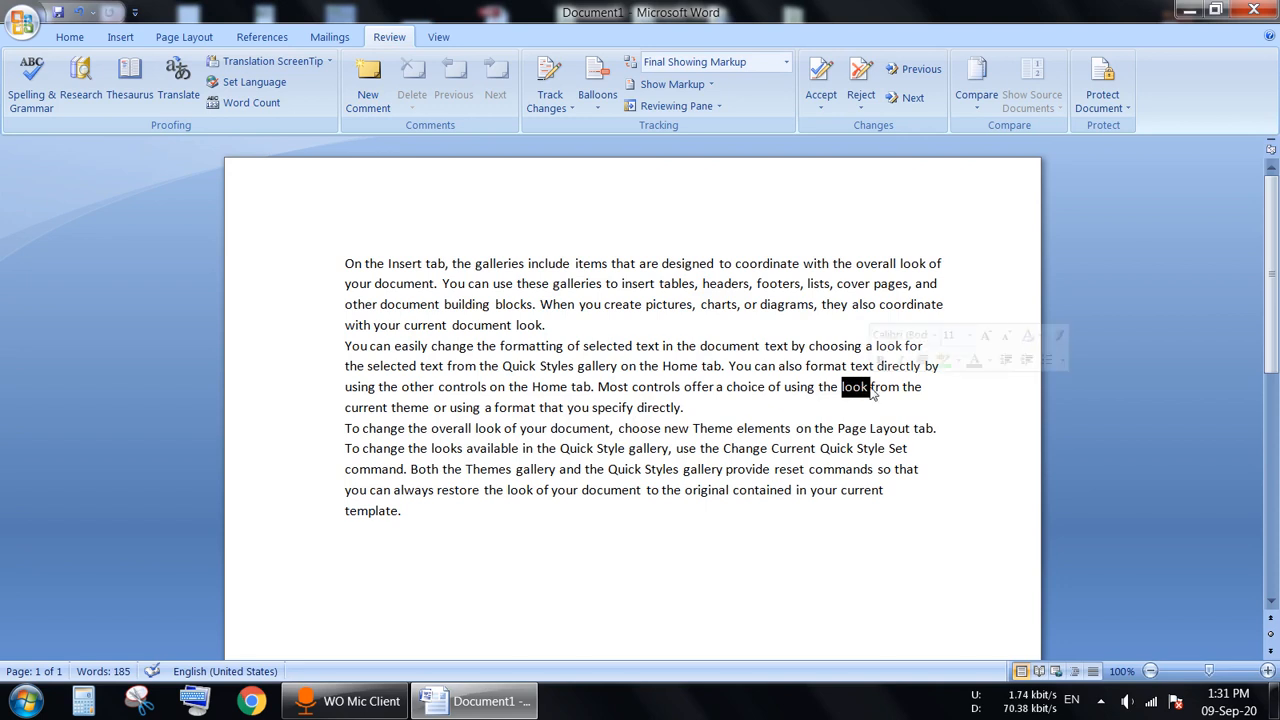
left_click(368, 90)
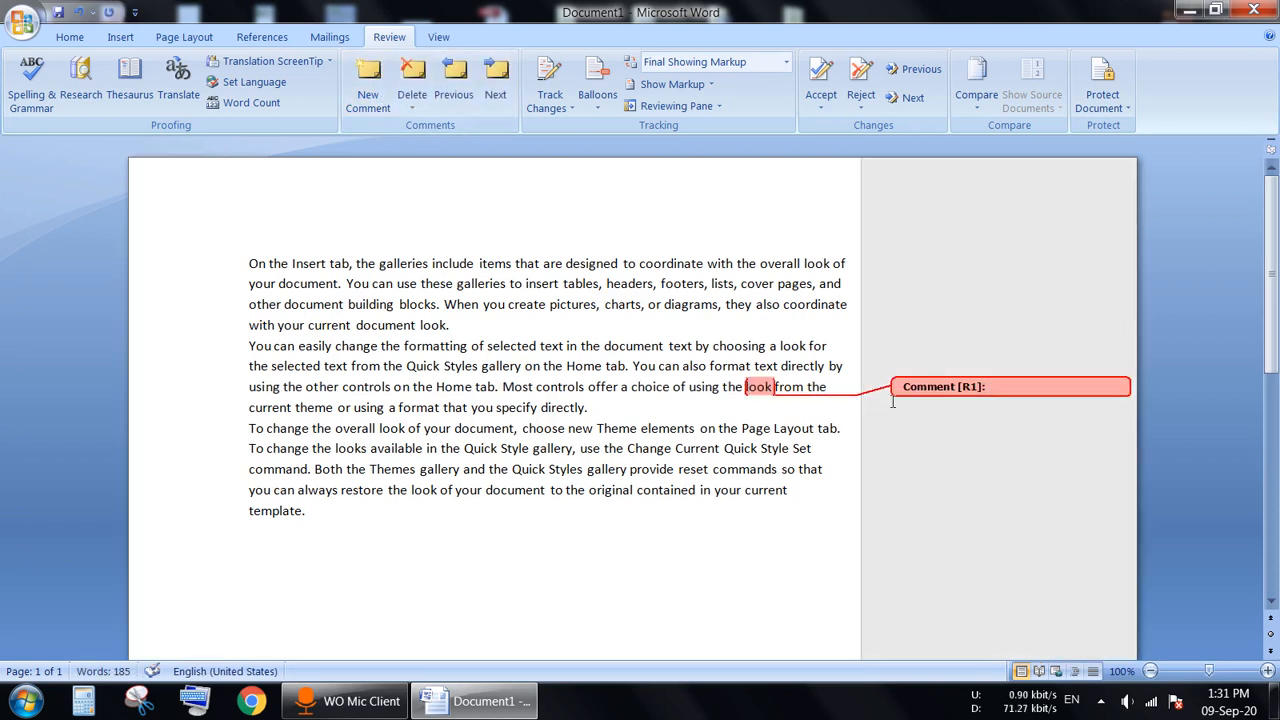
type("fgdgdg")
left_click(785, 308)
Step: Add comments 'dfgdfgdfg' to 'coordinate' and 'dgdgdgd' to 'with'
left_click_drag(785, 308, 850, 308)
left_click(370, 90)
type("dfgdfgdfg")
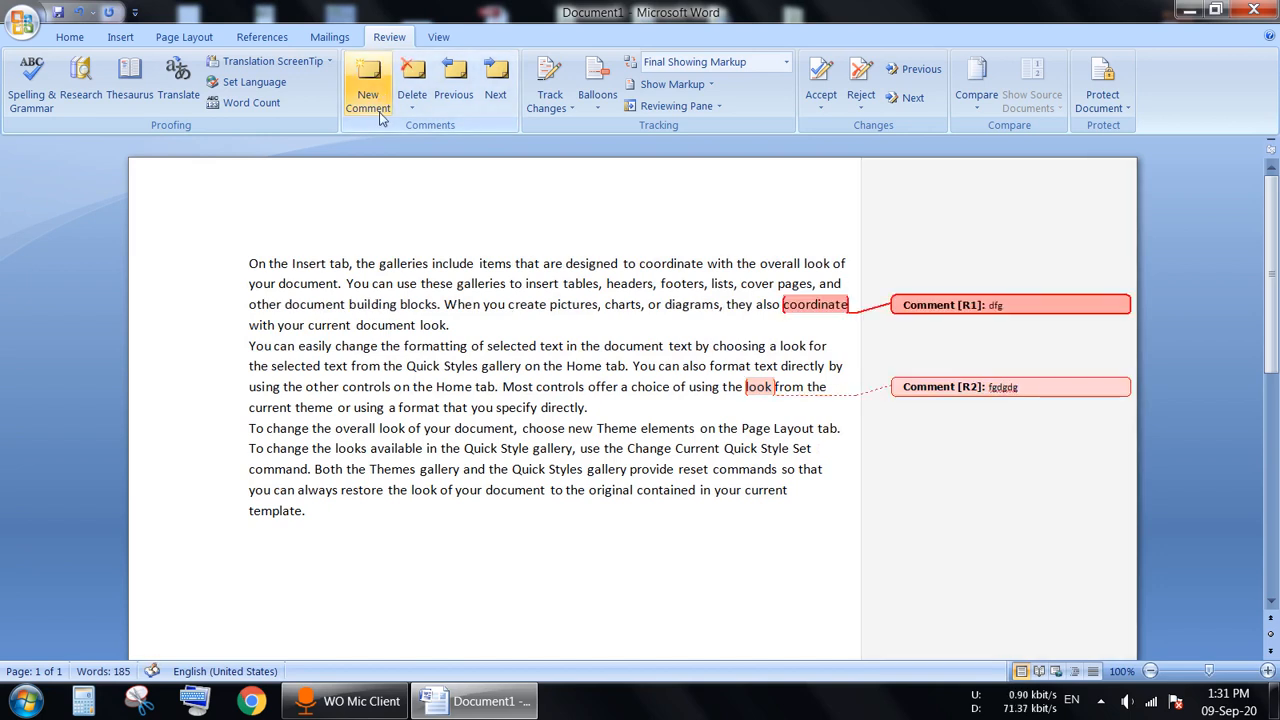
left_click_drag(707, 263, 733, 263)
left_click(368, 80)
type("dgdgdgd")
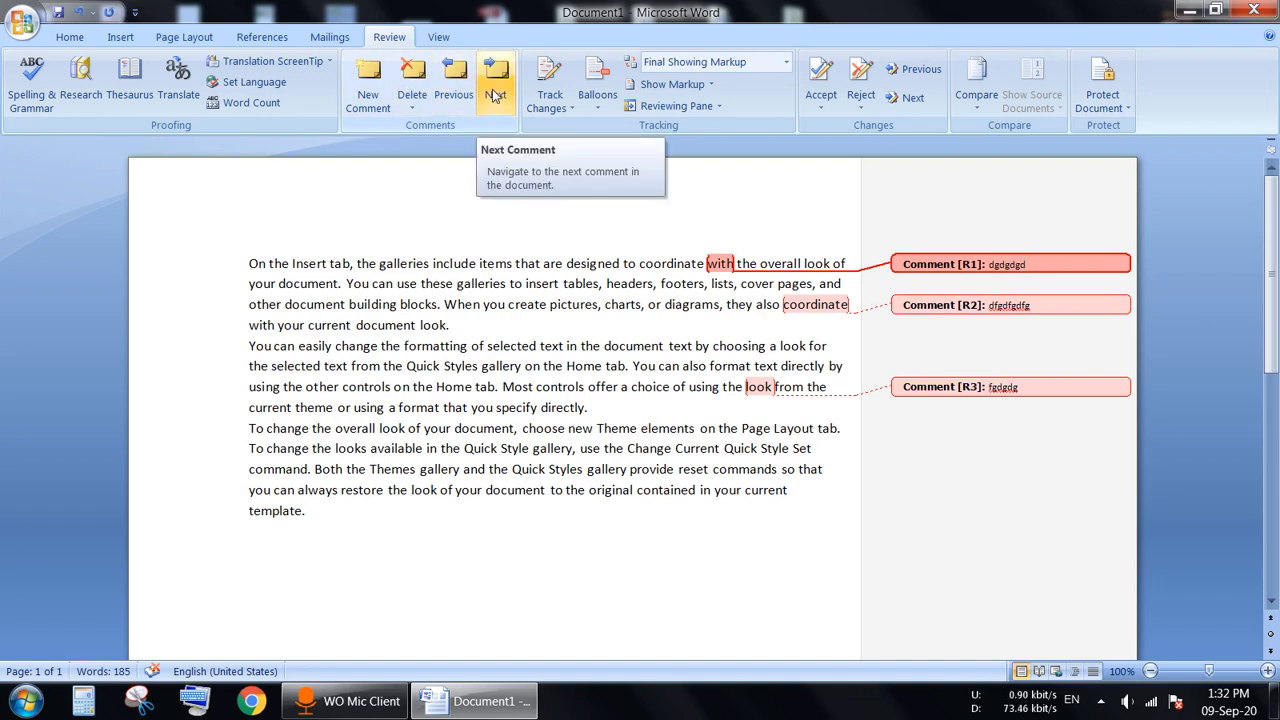
Step: Delete the comment on 'with' and step through the remaining comments
left_click(419, 79)
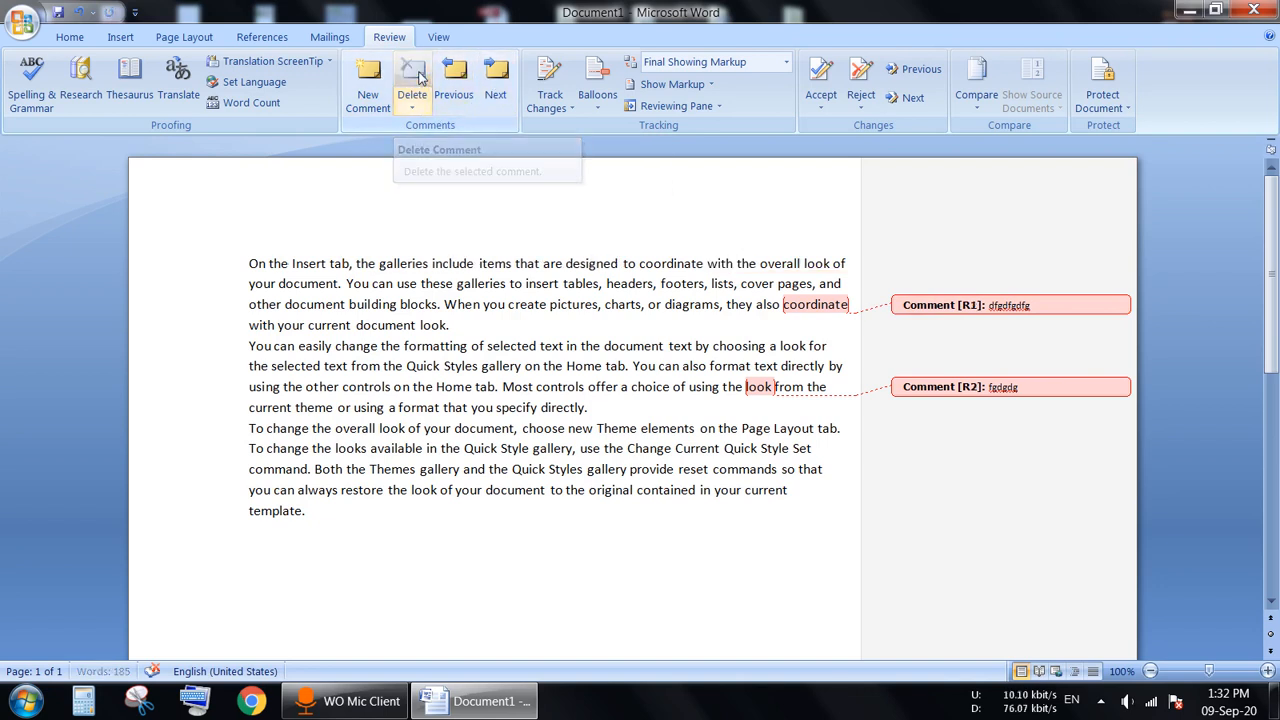
left_click(505, 79)
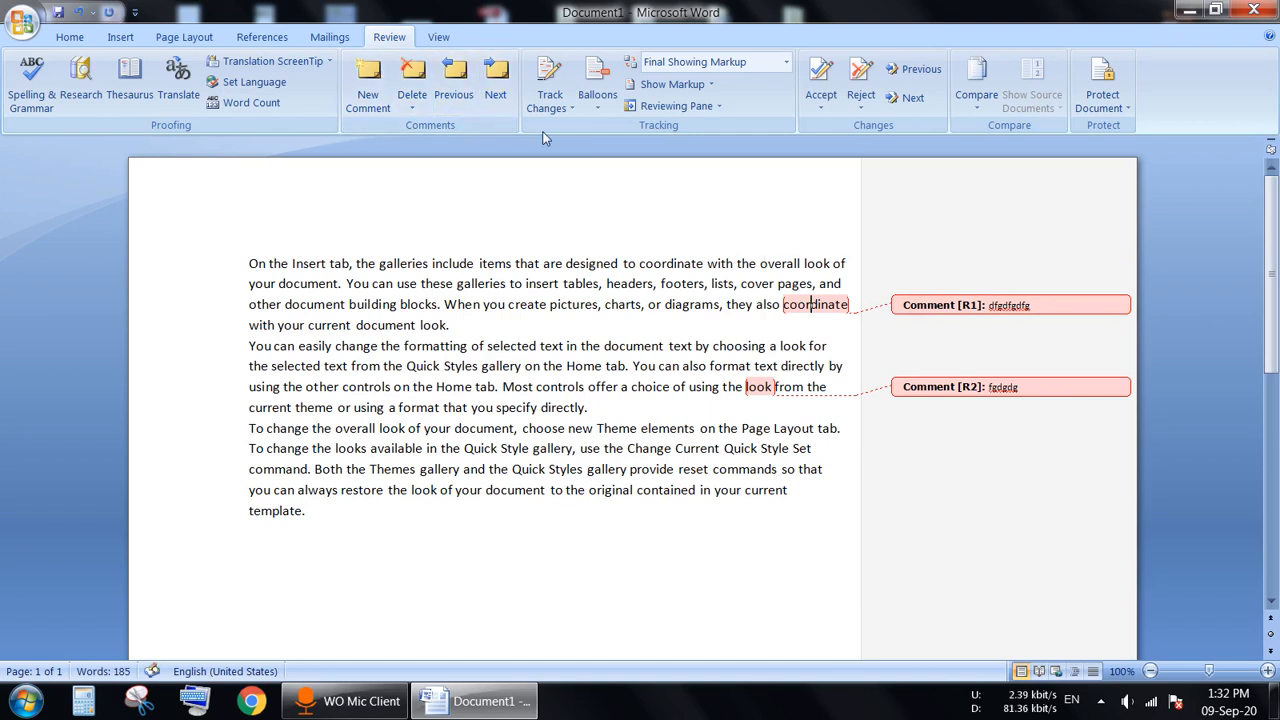
left_click(455, 80)
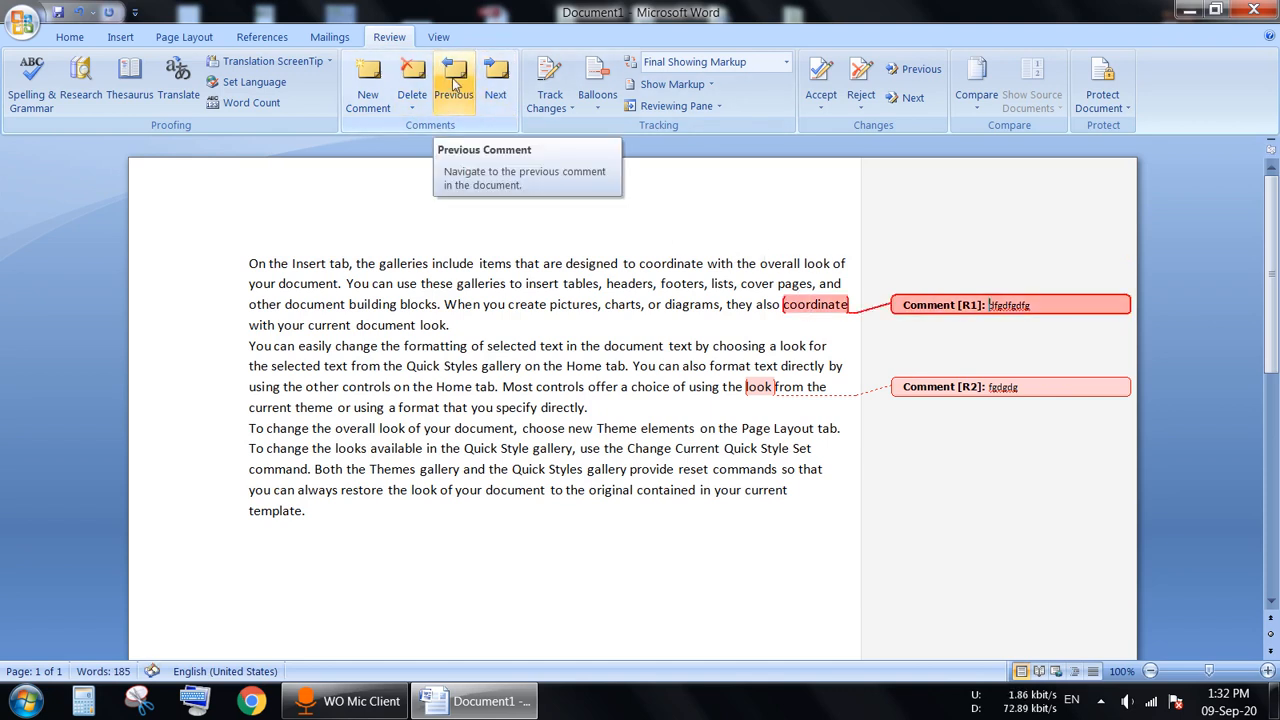
left_click(492, 82)
left_click(453, 84)
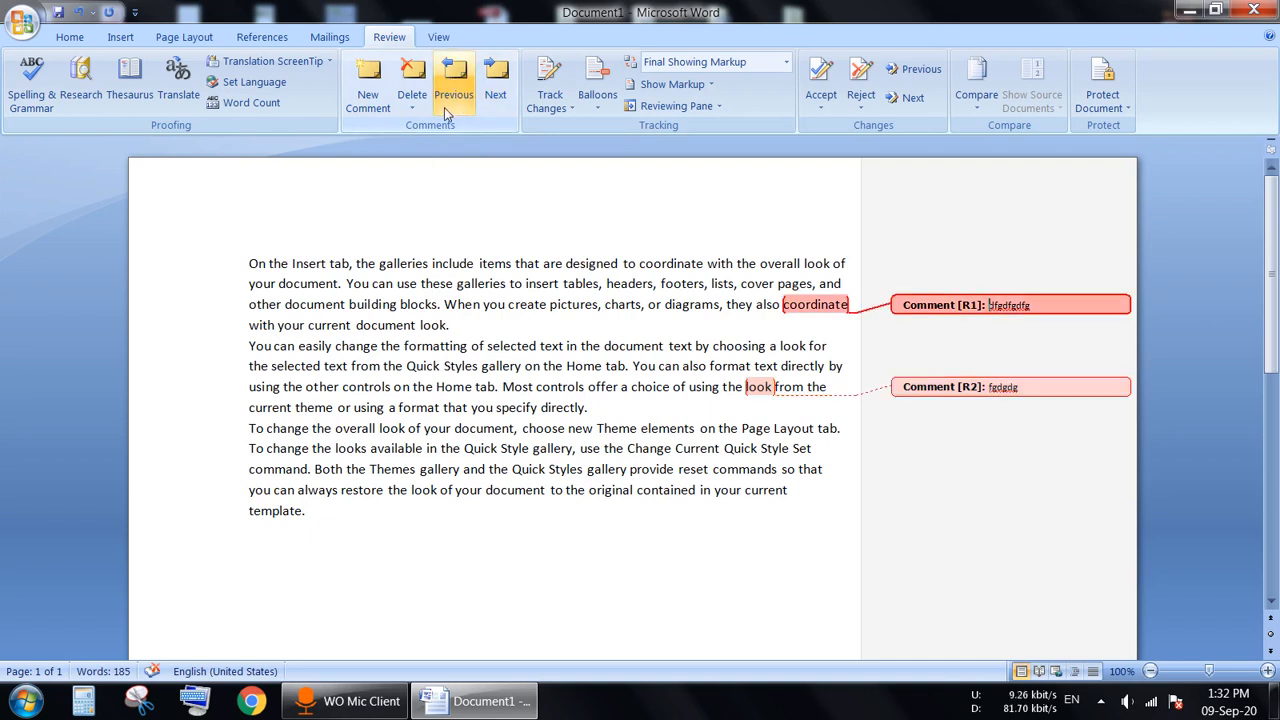
Step: Delete the comments on 'coordinate' and 'look'
left_click(438, 198)
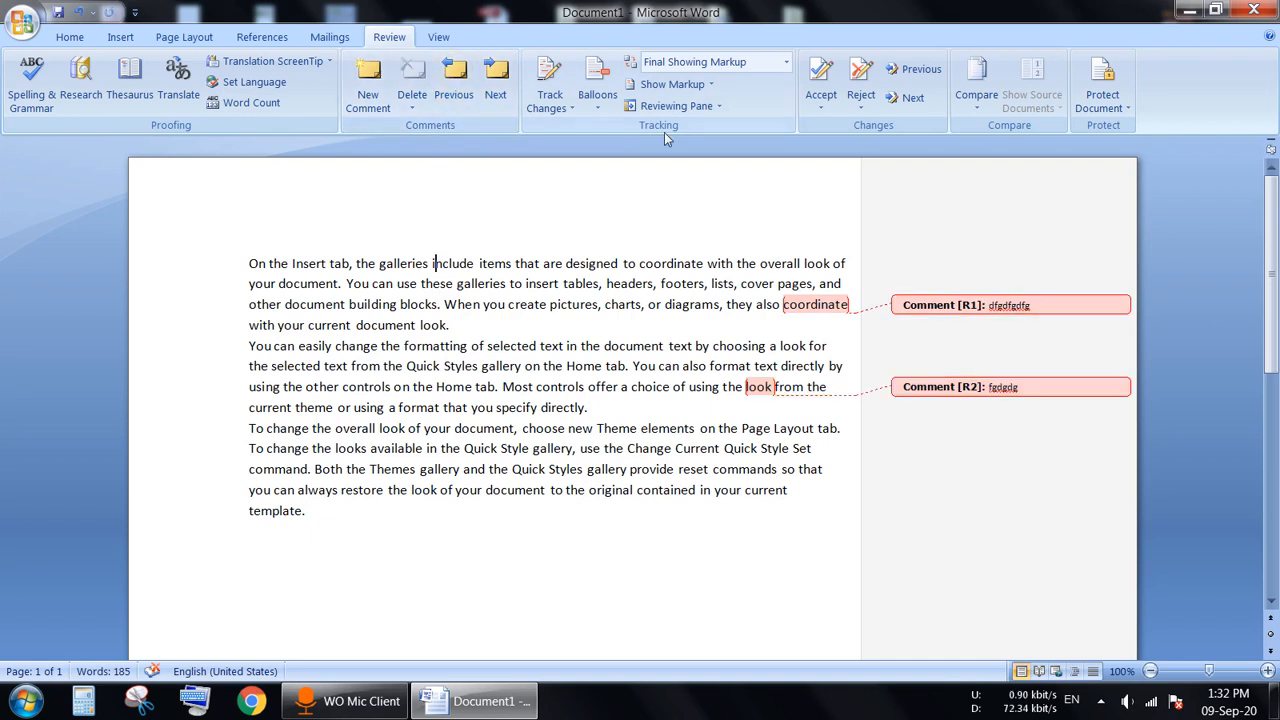
left_click(814, 306)
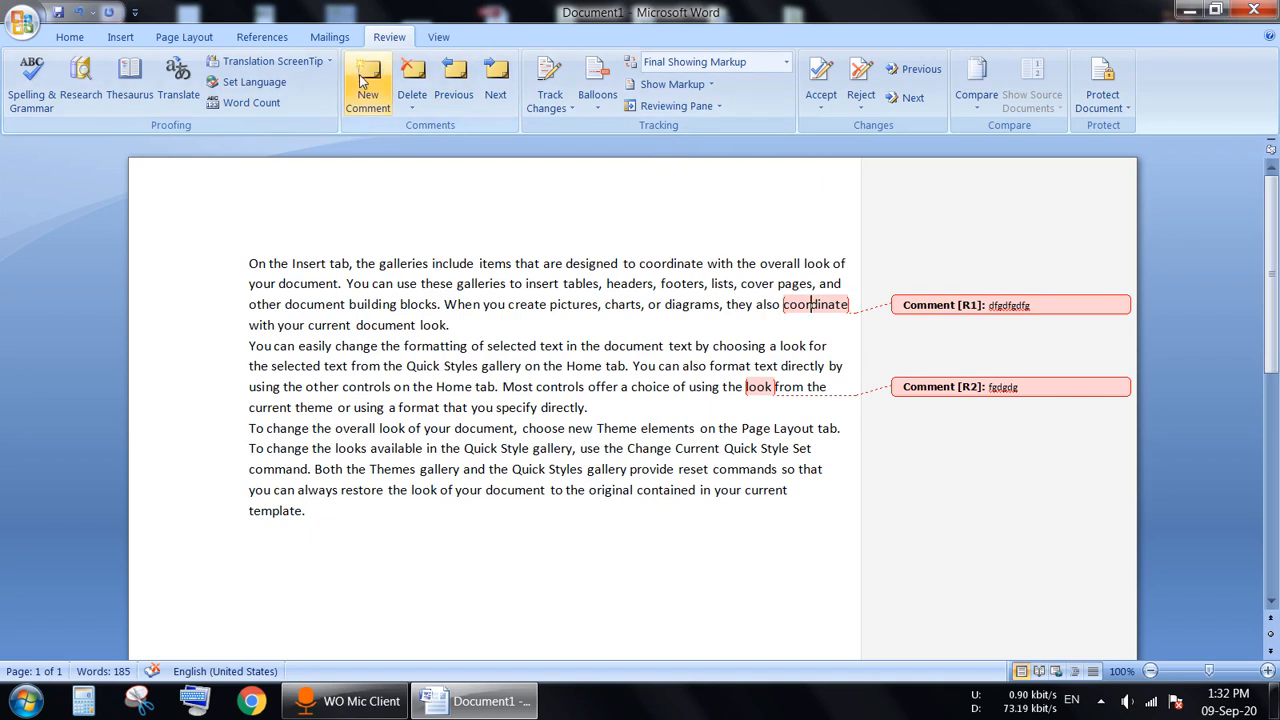
left_click(413, 82)
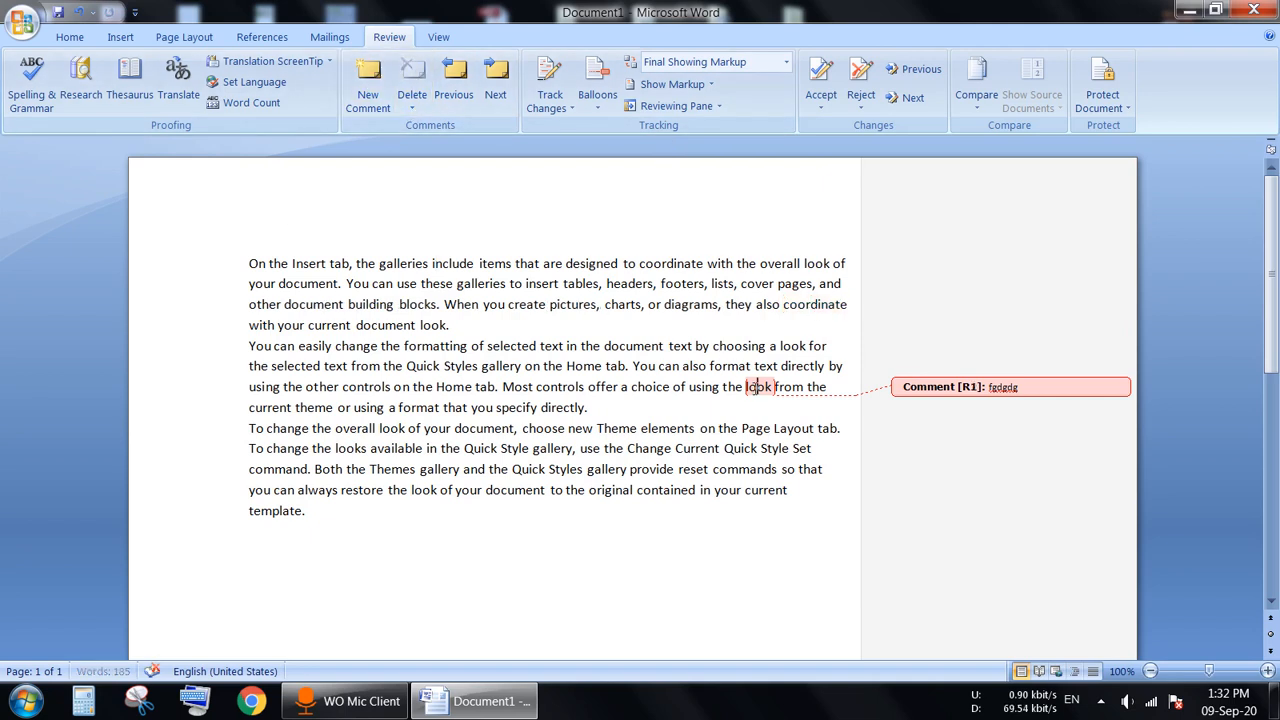
left_click(413, 80)
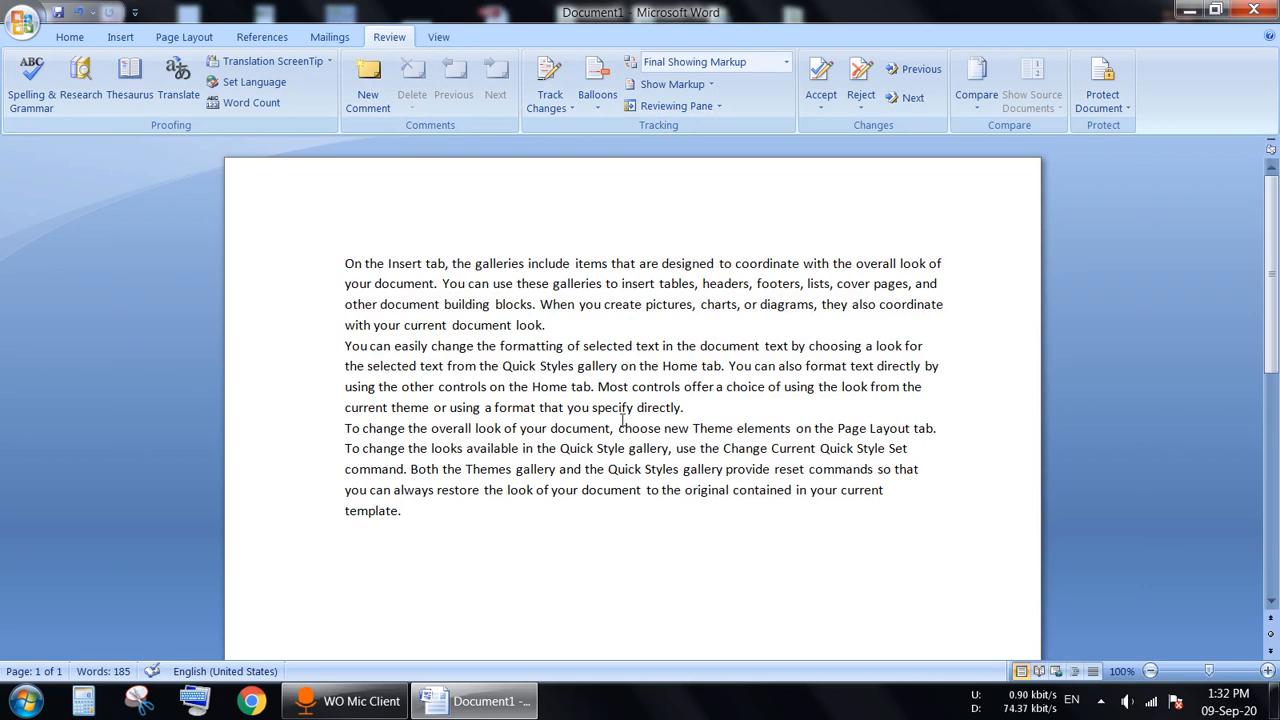
Step: Type 'Hello' in front of 'Most controls' in the second paragraph
left_click(597, 389)
type("He")
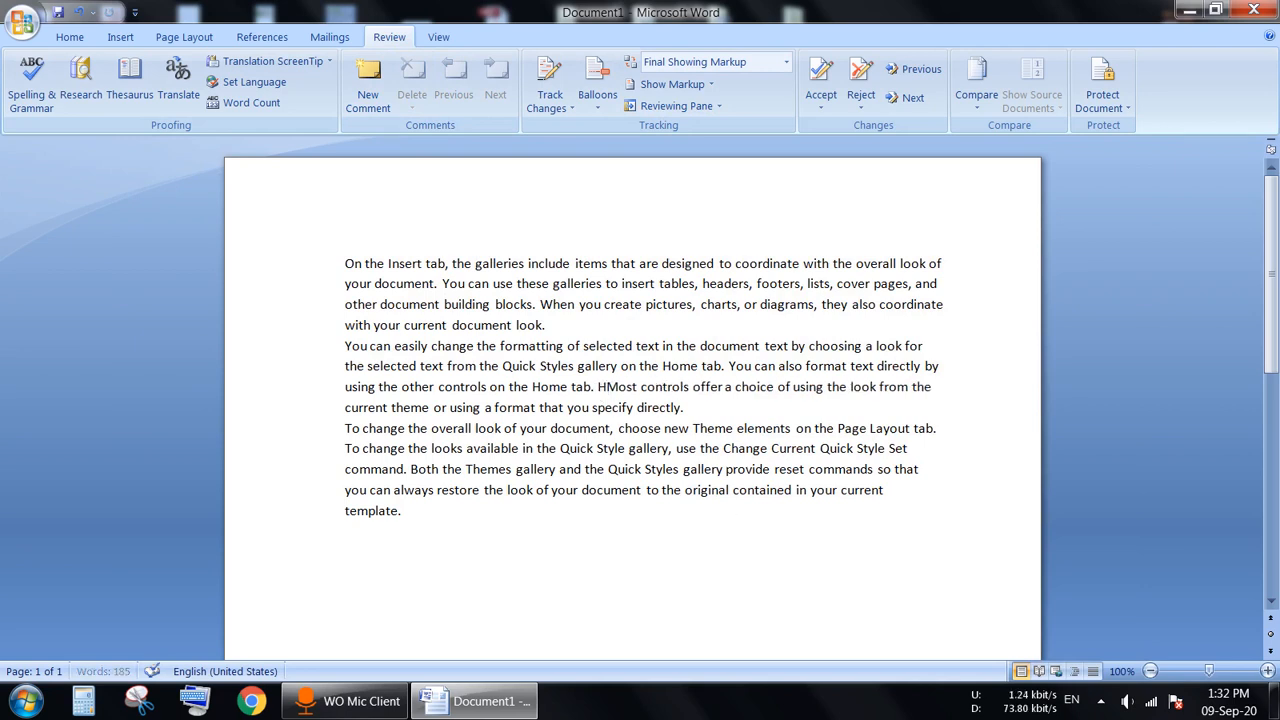
type("llo")
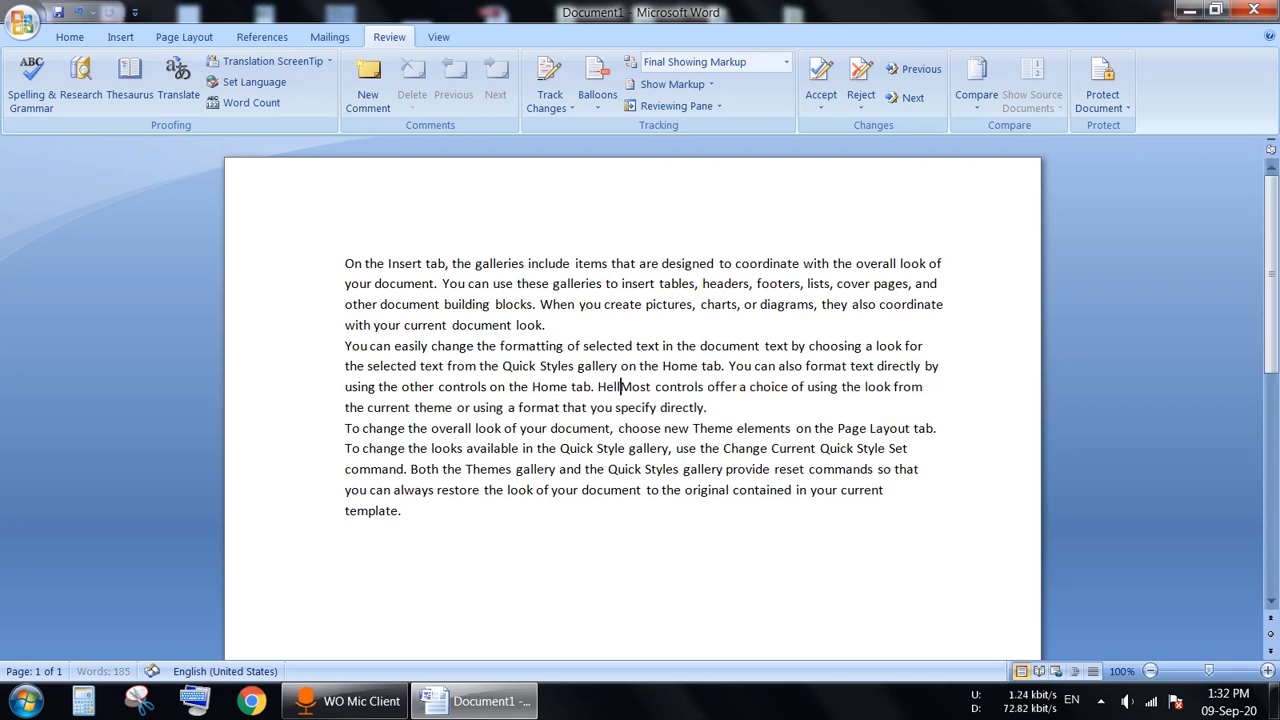
left_click(686, 554)
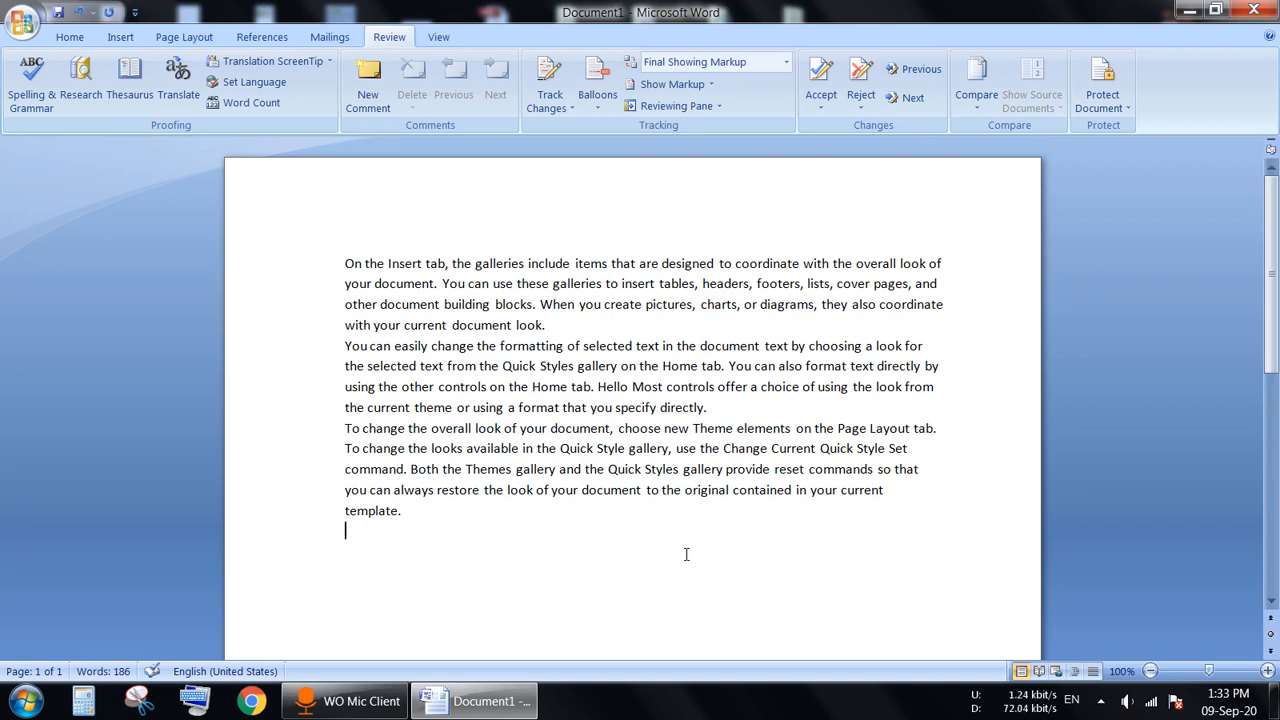
Step: Turn on Track Changes, insert 'hello' before 'When', and delete 'new' before 'Theme'
left_click(553, 76)
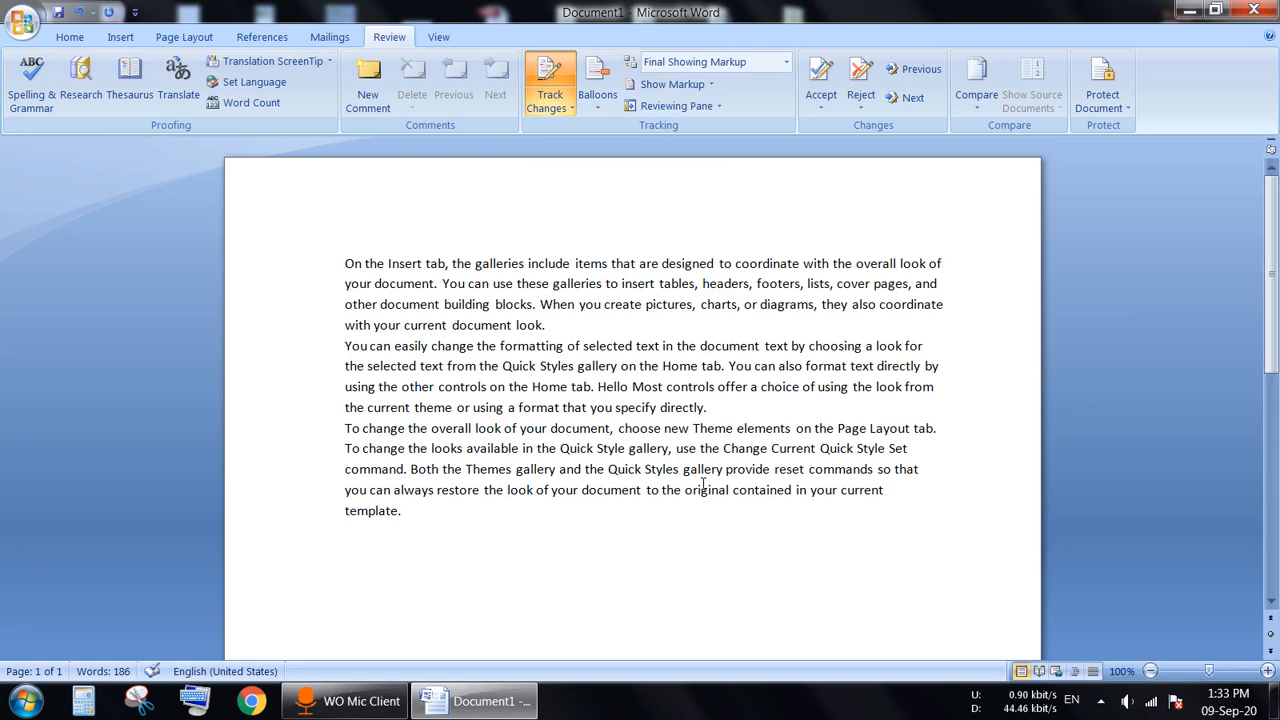
type("hell")
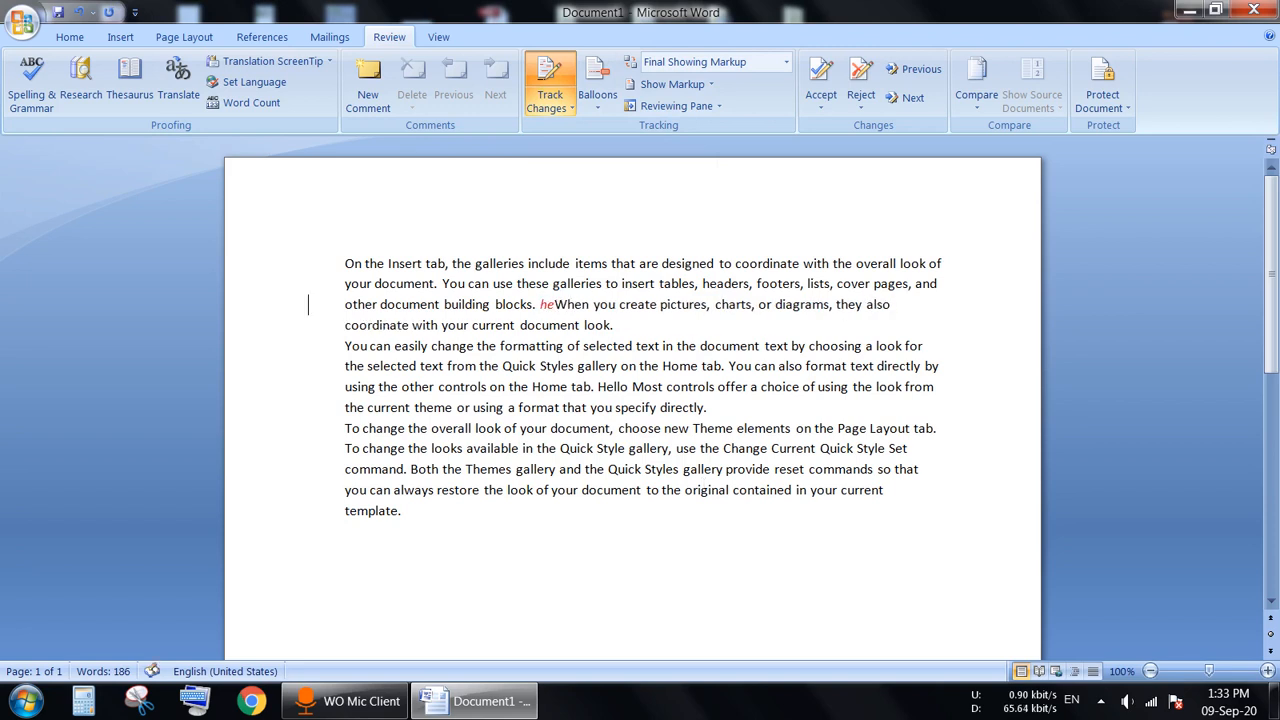
type("o")
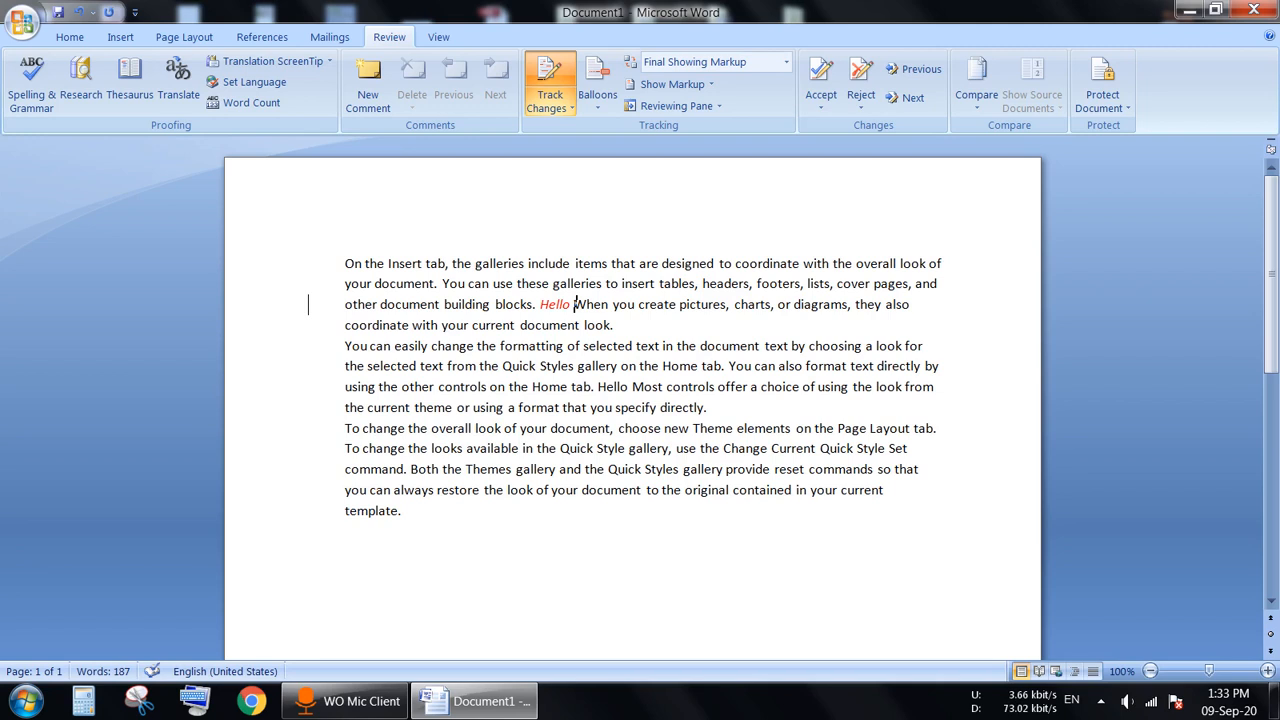
left_click(666, 428)
key("Delete")
key("Delete")
key("Delete")
key("Delete")
left_click(536, 438)
left_click(593, 106)
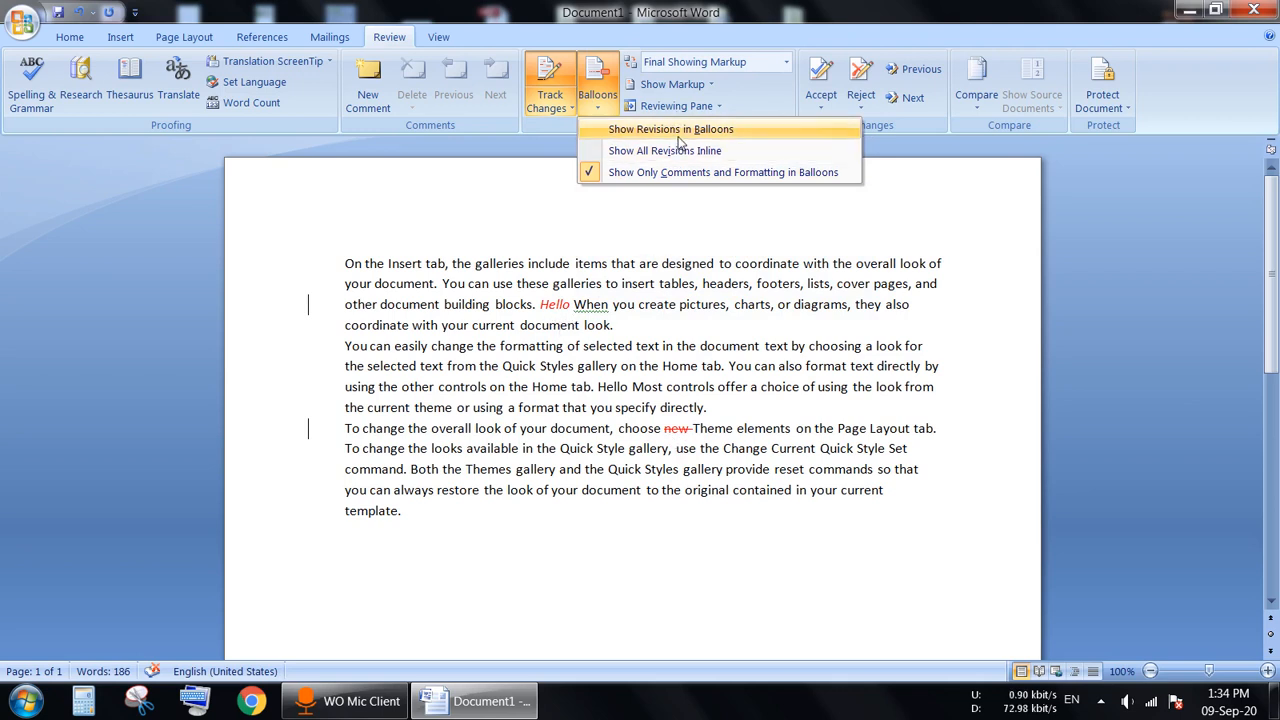
left_click(678, 136)
left_click(598, 90)
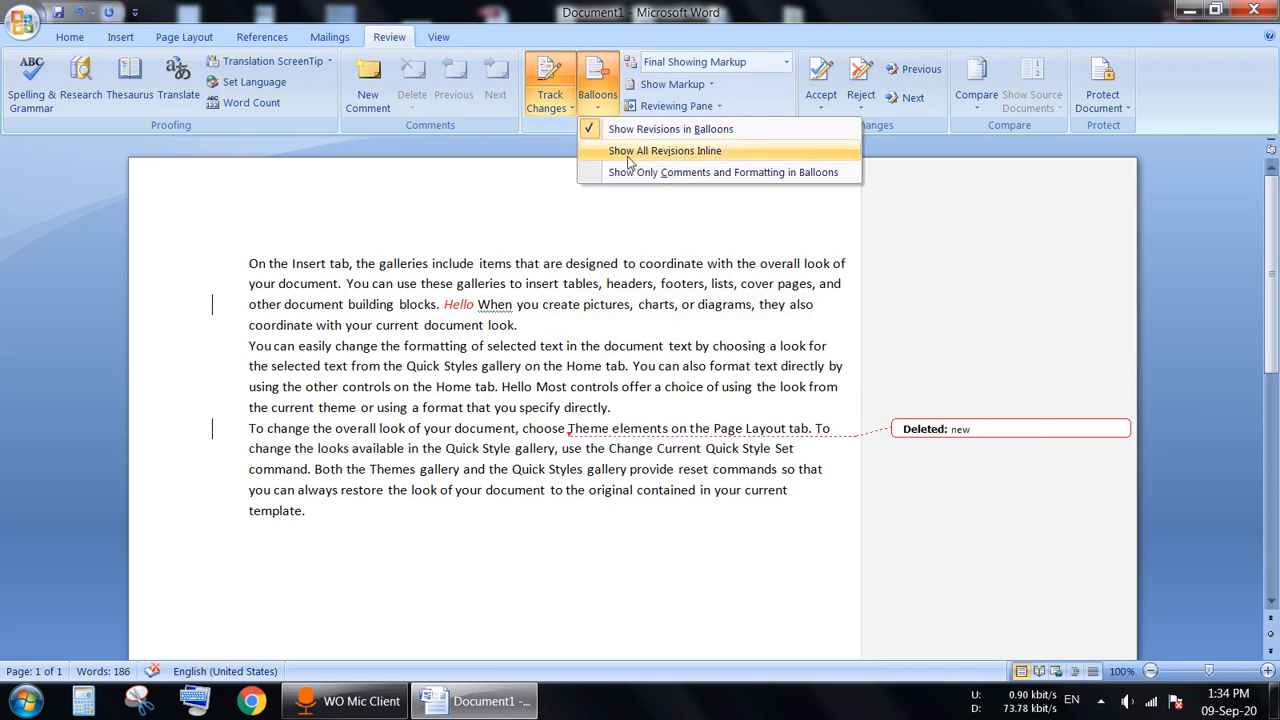
left_click(648, 150)
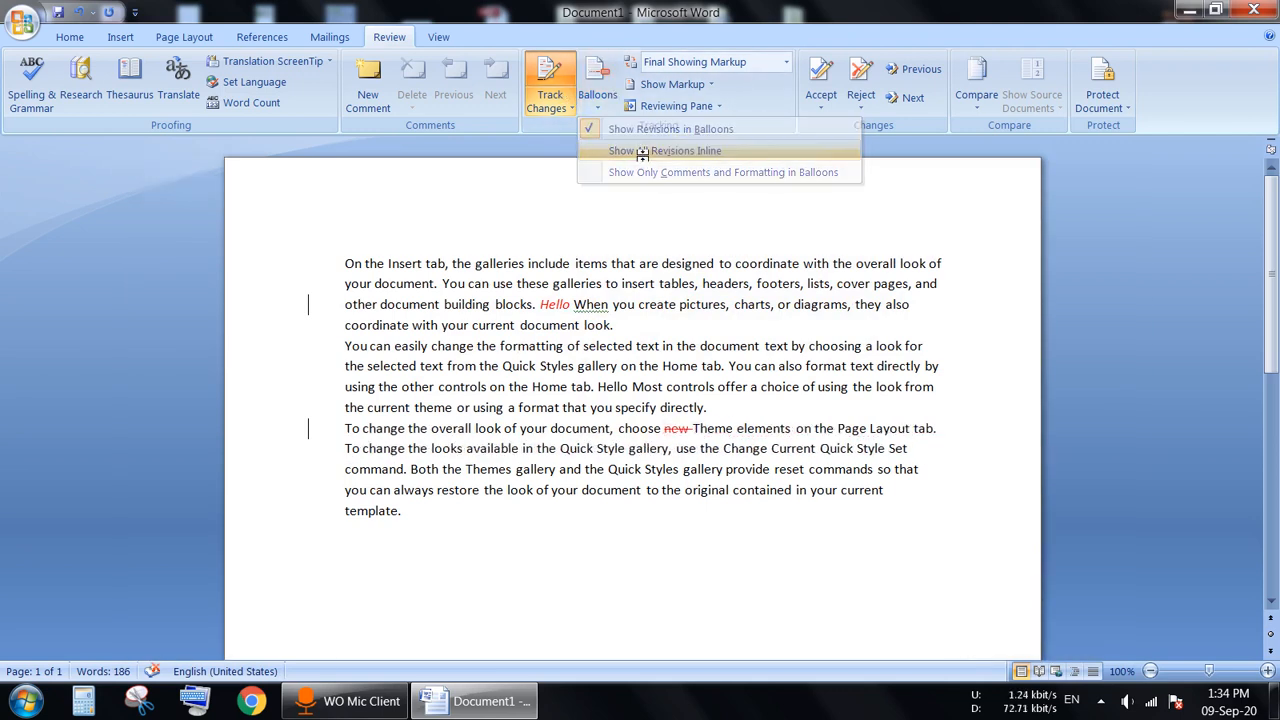
left_click(595, 95)
left_click(638, 176)
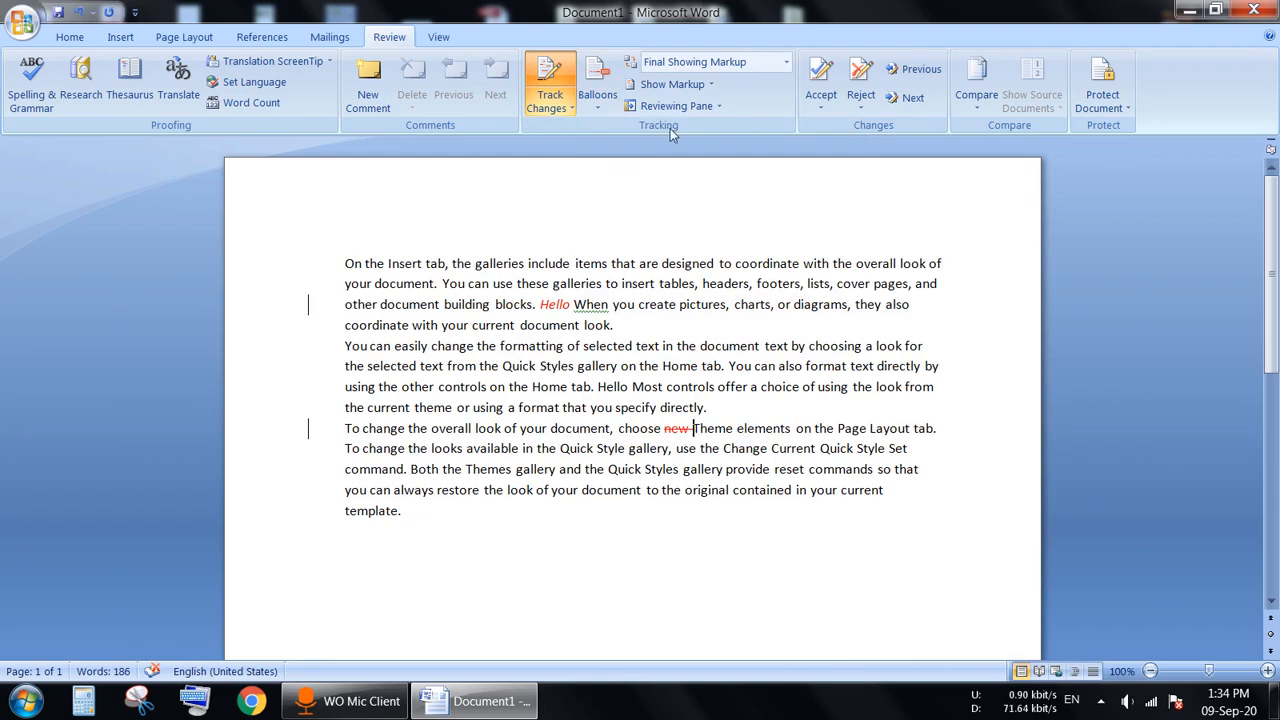
left_click(706, 86)
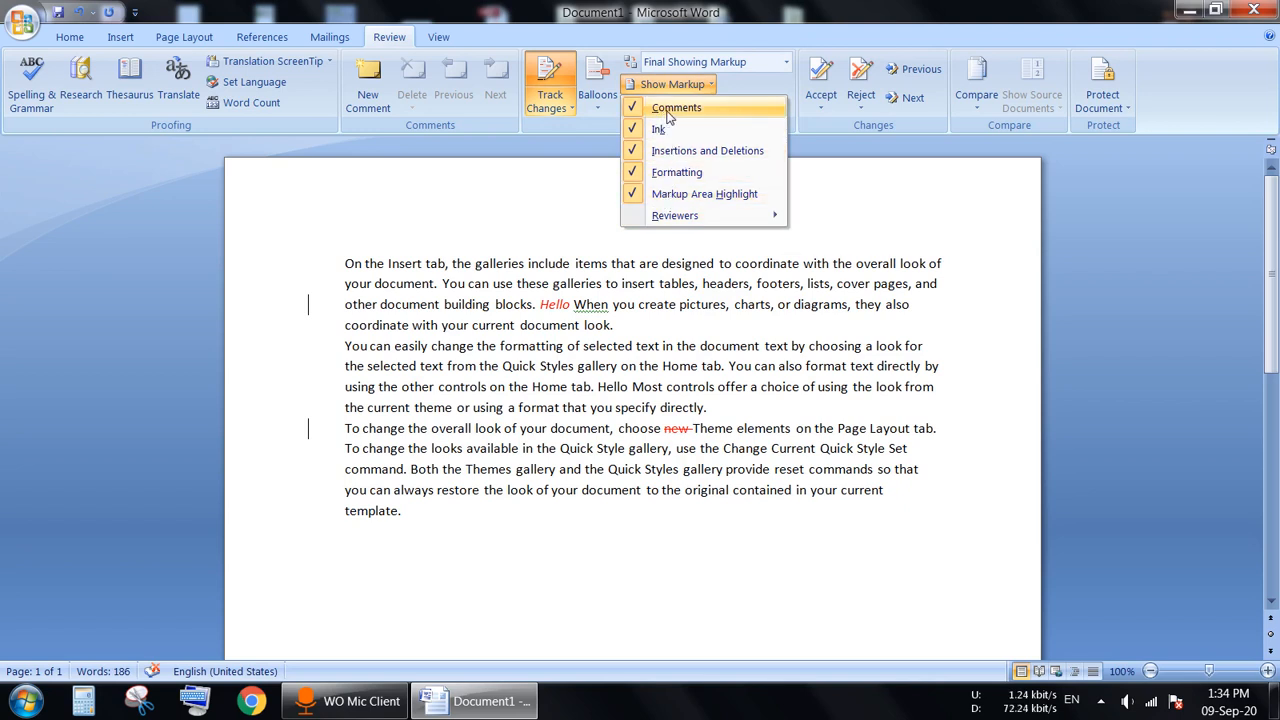
Step: Open and close the Reviewing Pane, then switch Track Changes on
left_click(580, 208)
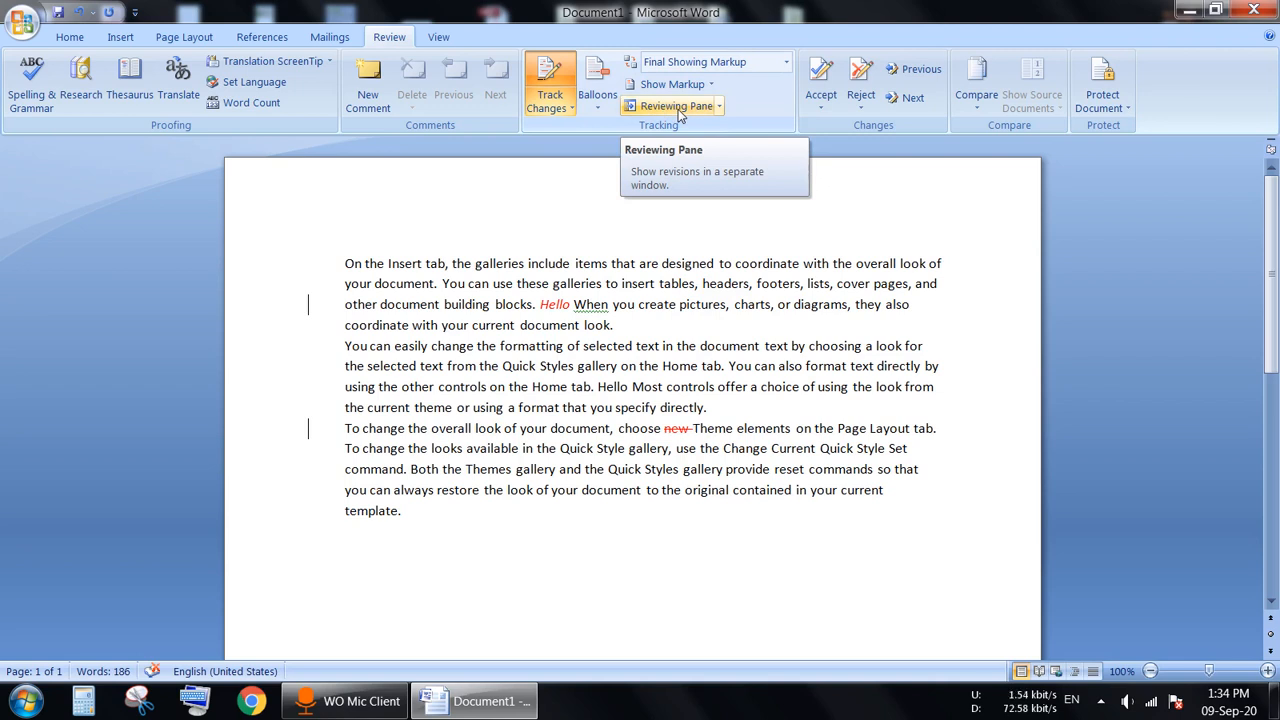
left_click(678, 110)
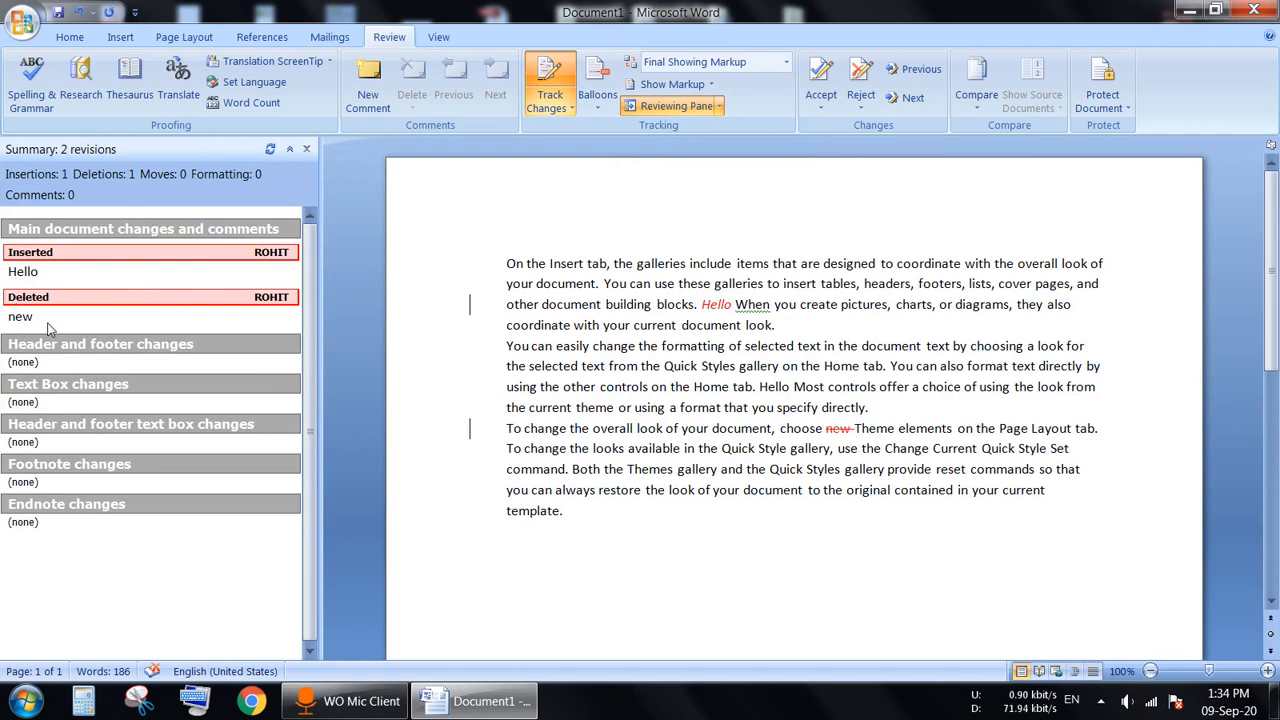
left_click(307, 150)
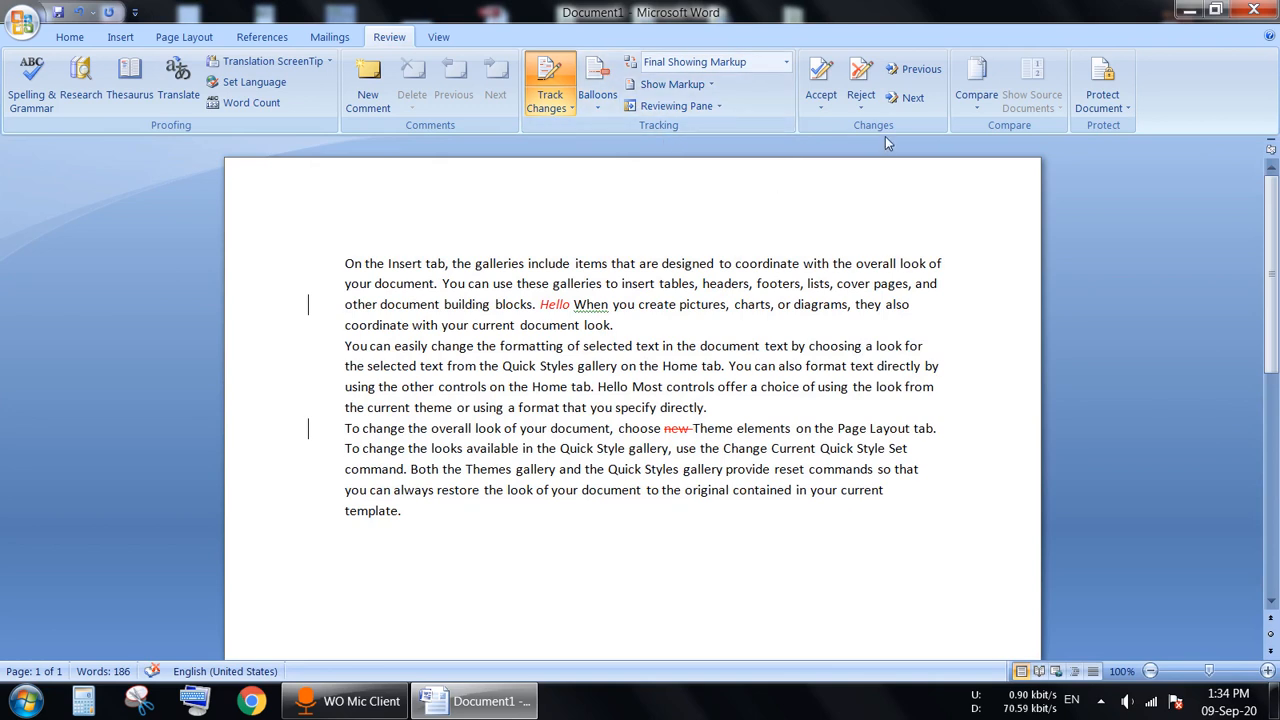
left_click(562, 86)
Step: Accept both tracked changes: the inserted 'Hello' and the deleted 'new'
left_click(818, 75)
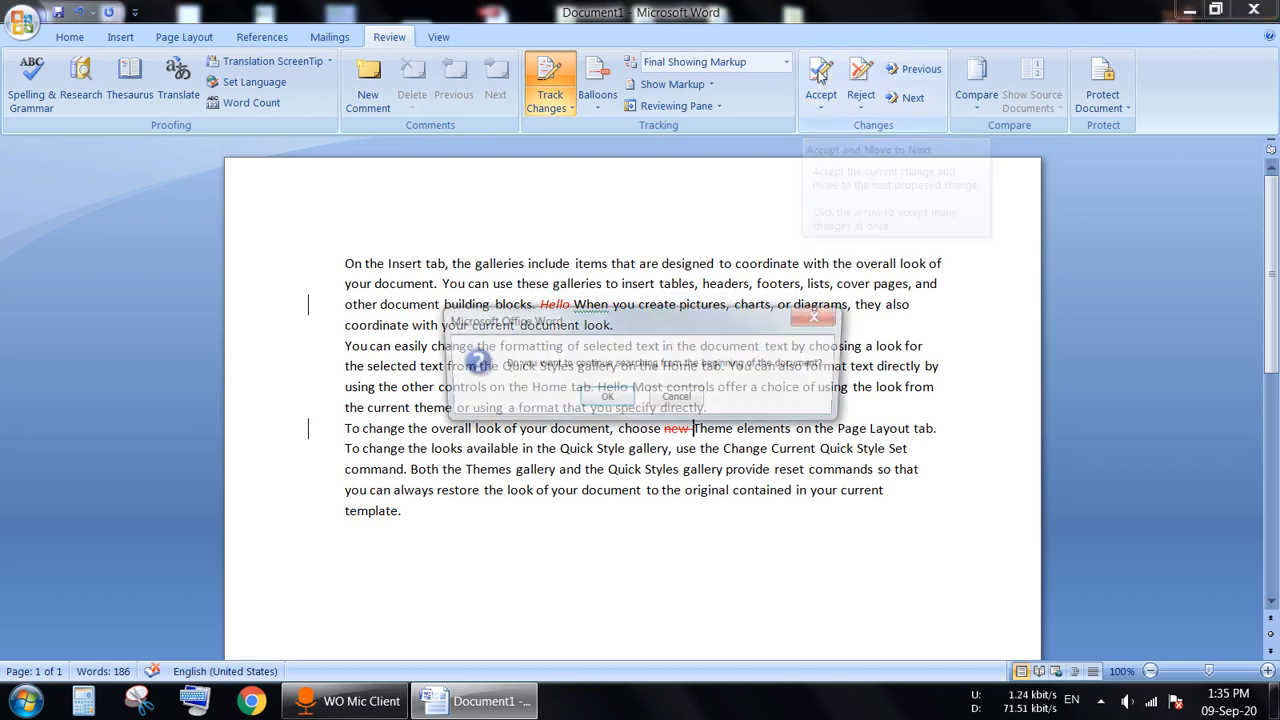
left_click(612, 414)
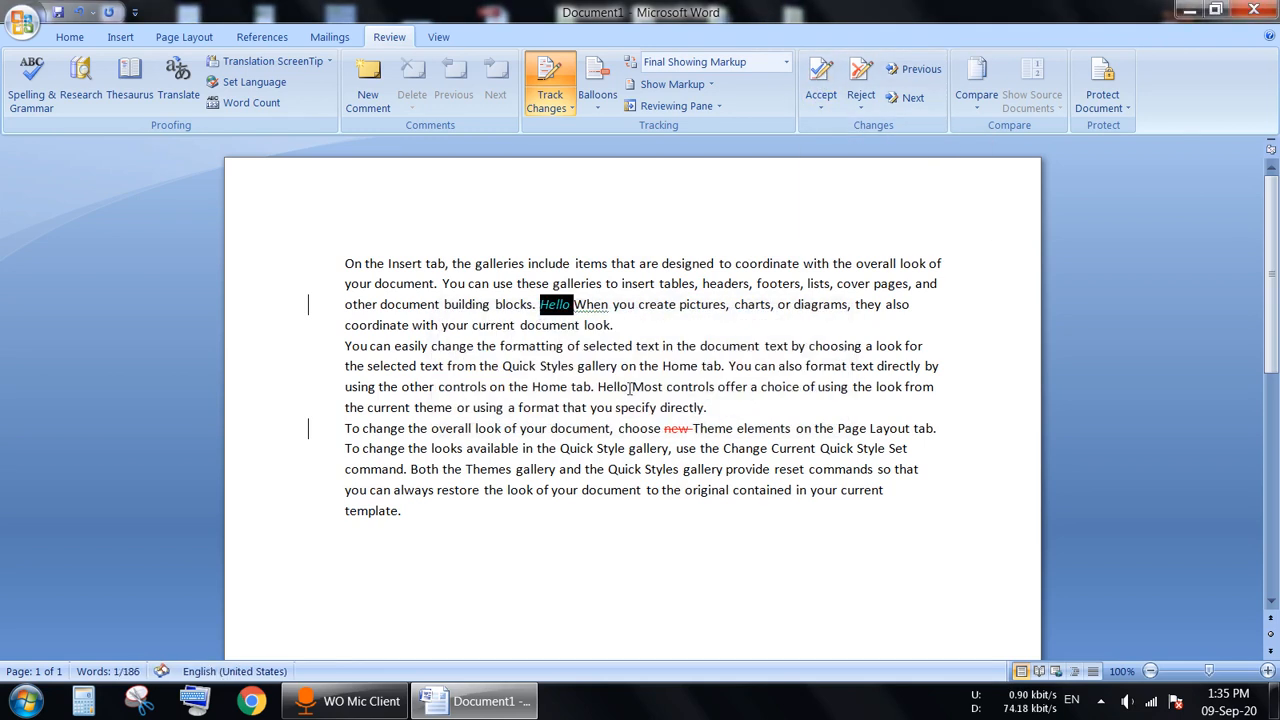
left_click(818, 75)
left_click(818, 78)
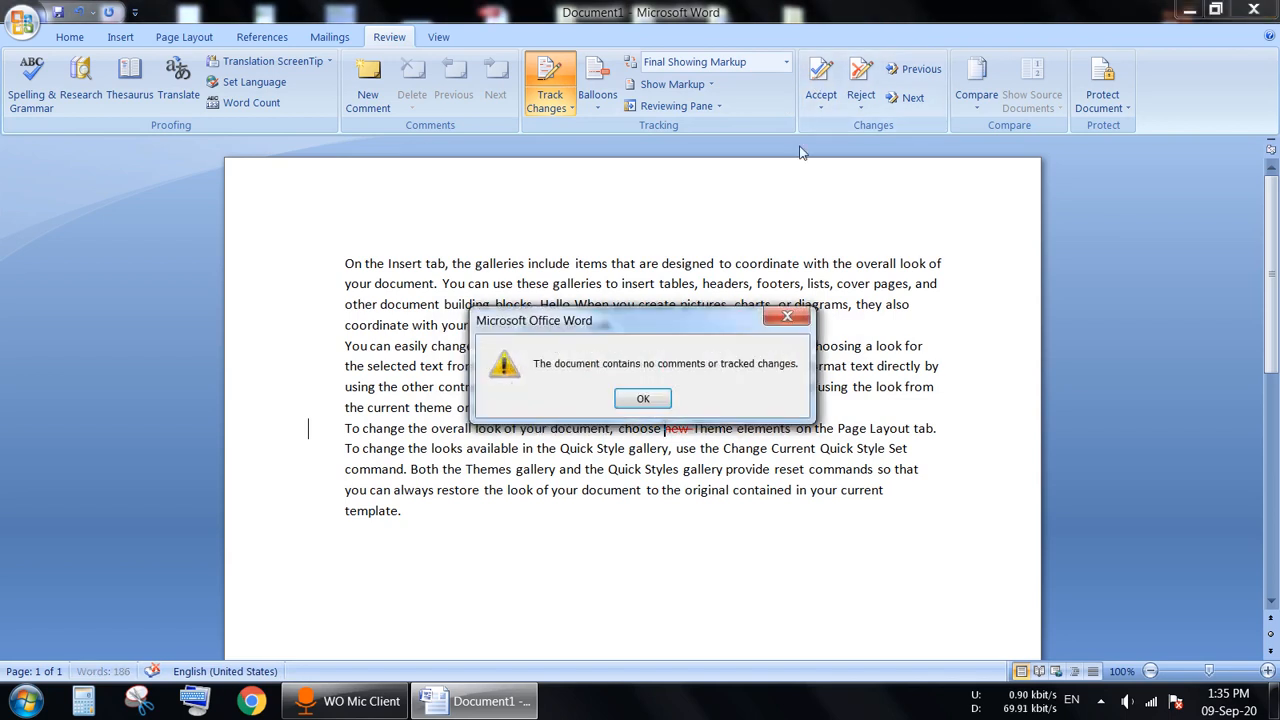
key("Return")
left_click(671, 520)
left_click_drag(539, 306, 571, 306)
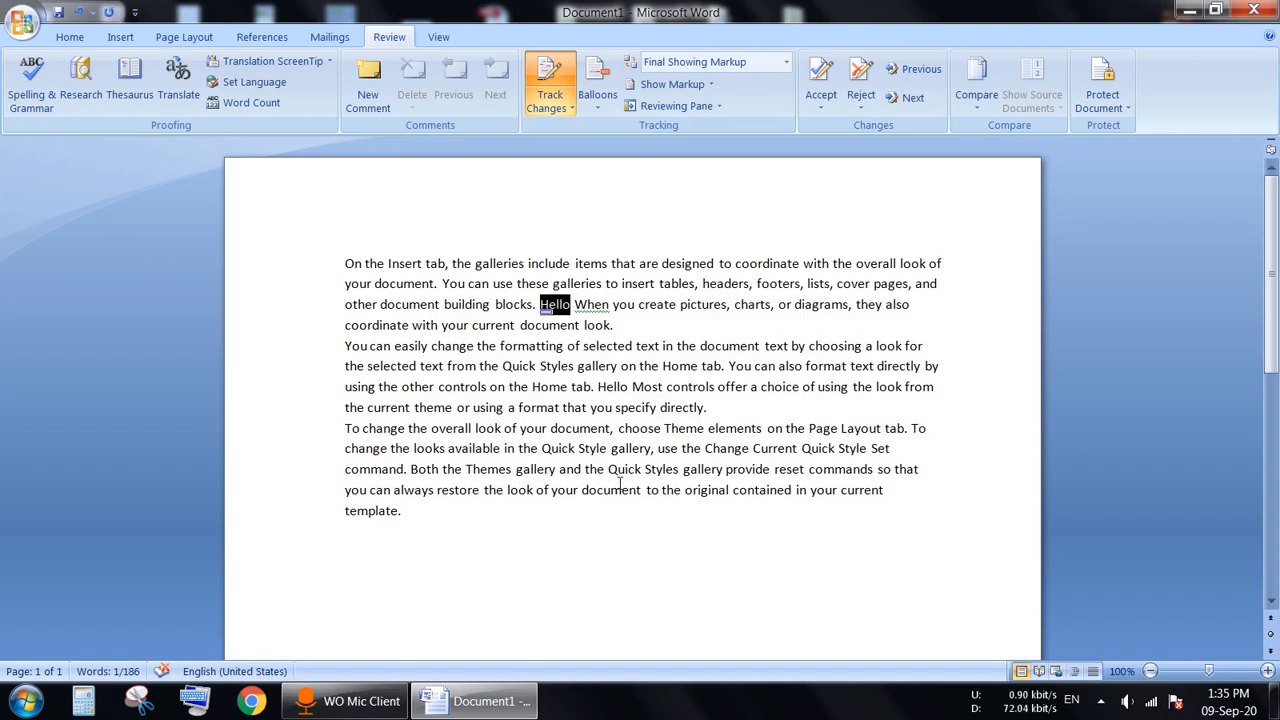
left_click_drag(620, 428, 685, 433)
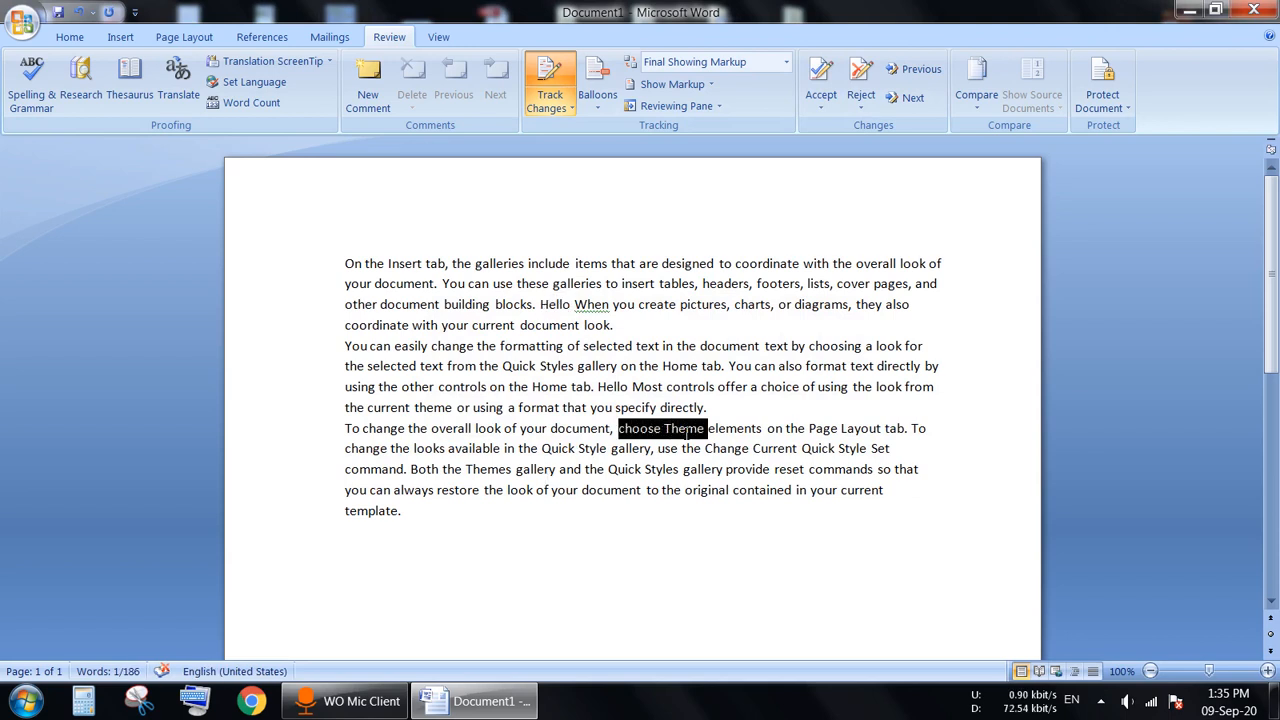
left_click(674, 520)
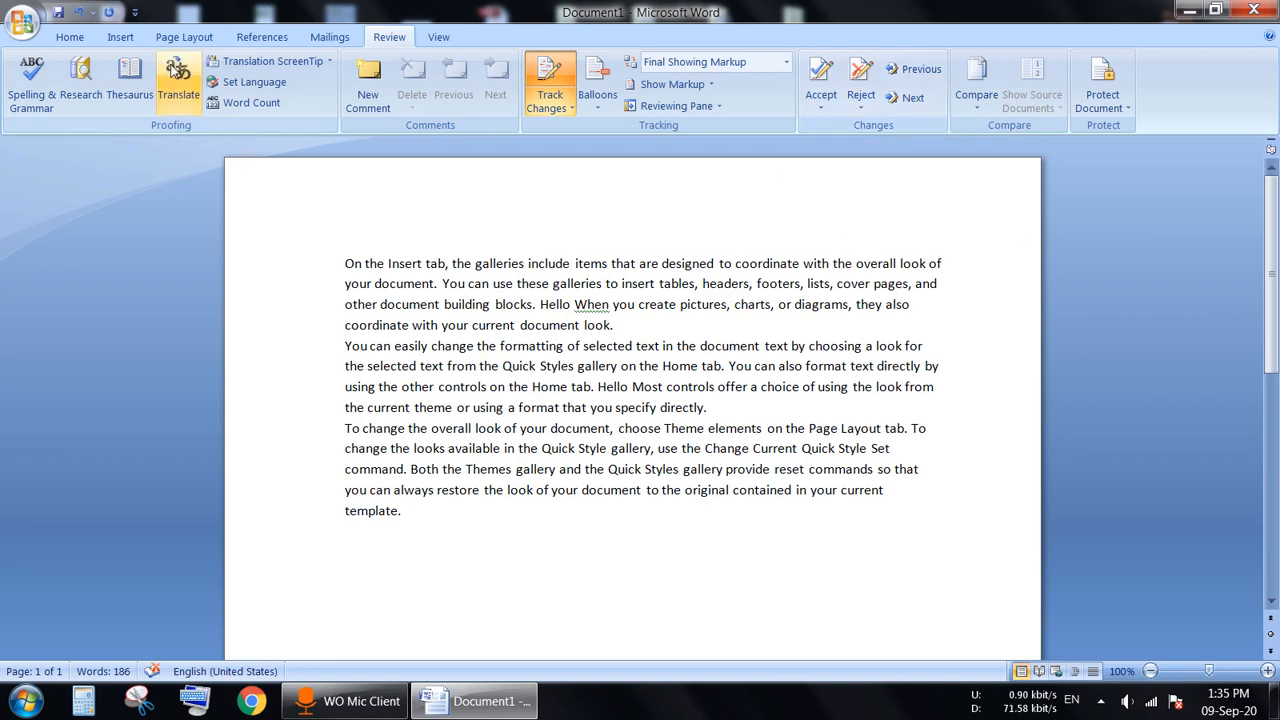
Step: Undo the acceptances and reject both revisions, removing 'Hello' and keeping 'new'
left_click(79, 12)
left_click(79, 12)
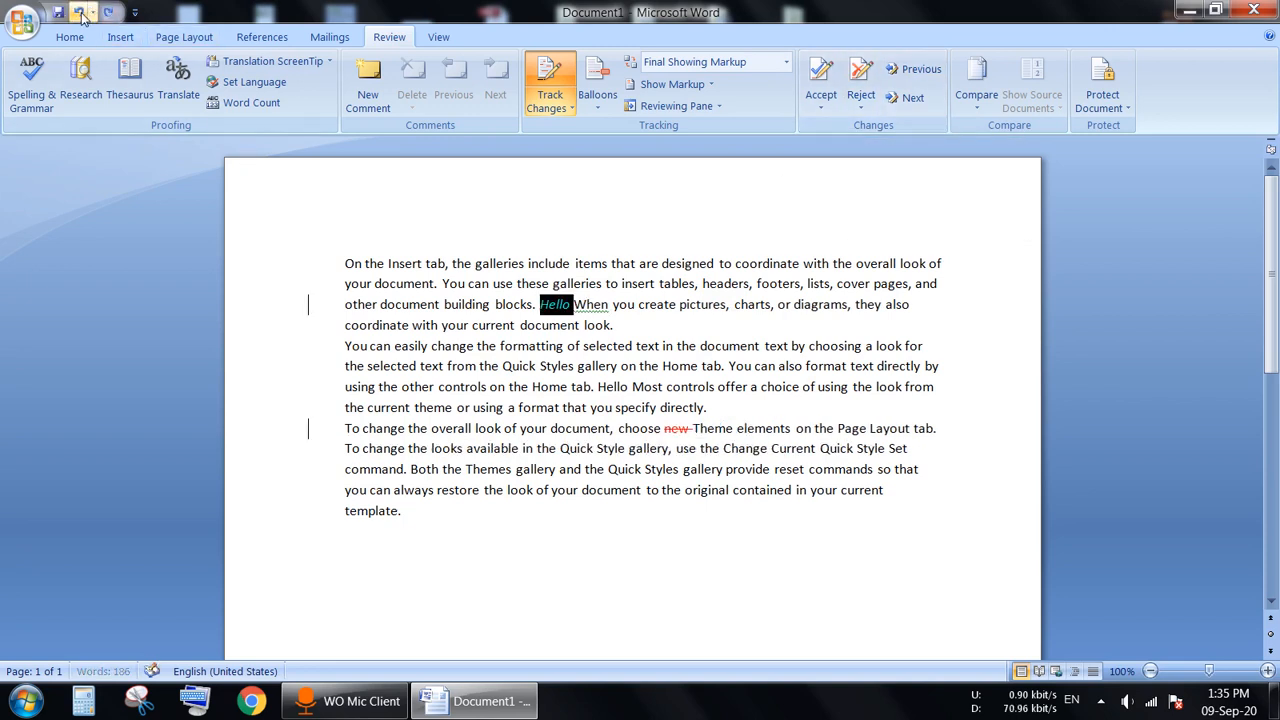
left_click(79, 12)
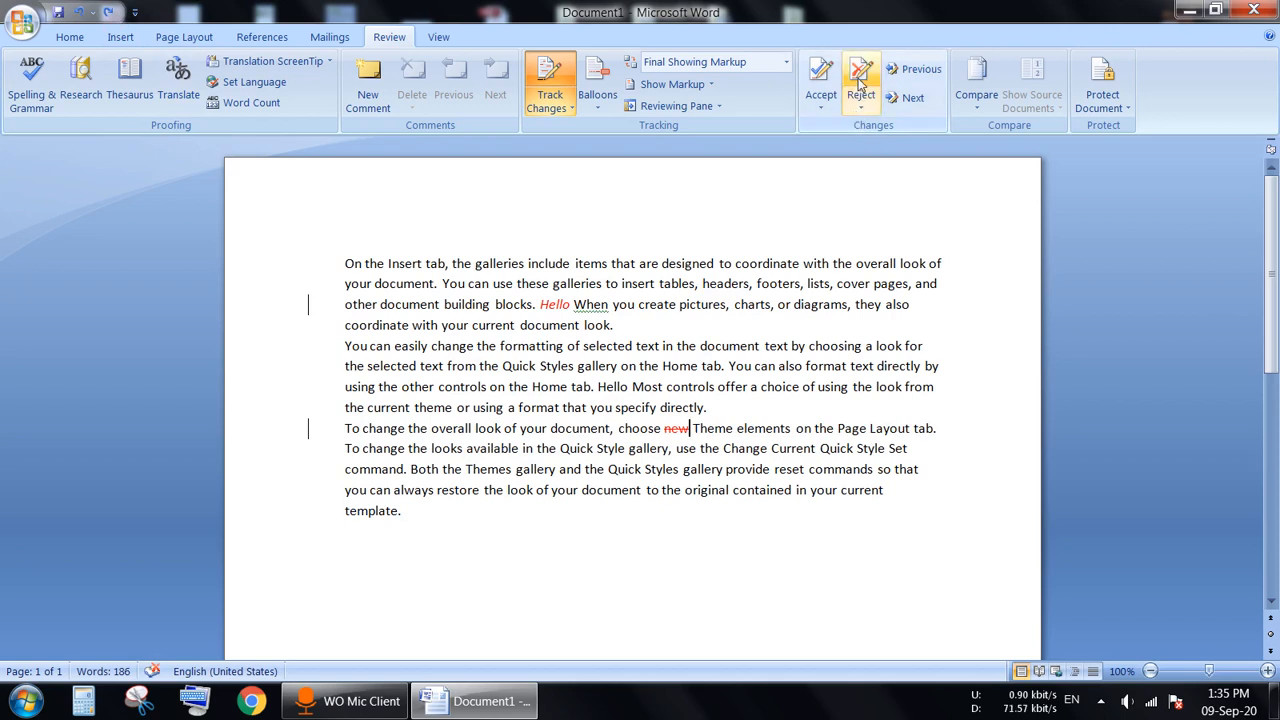
mouse_move(549, 306)
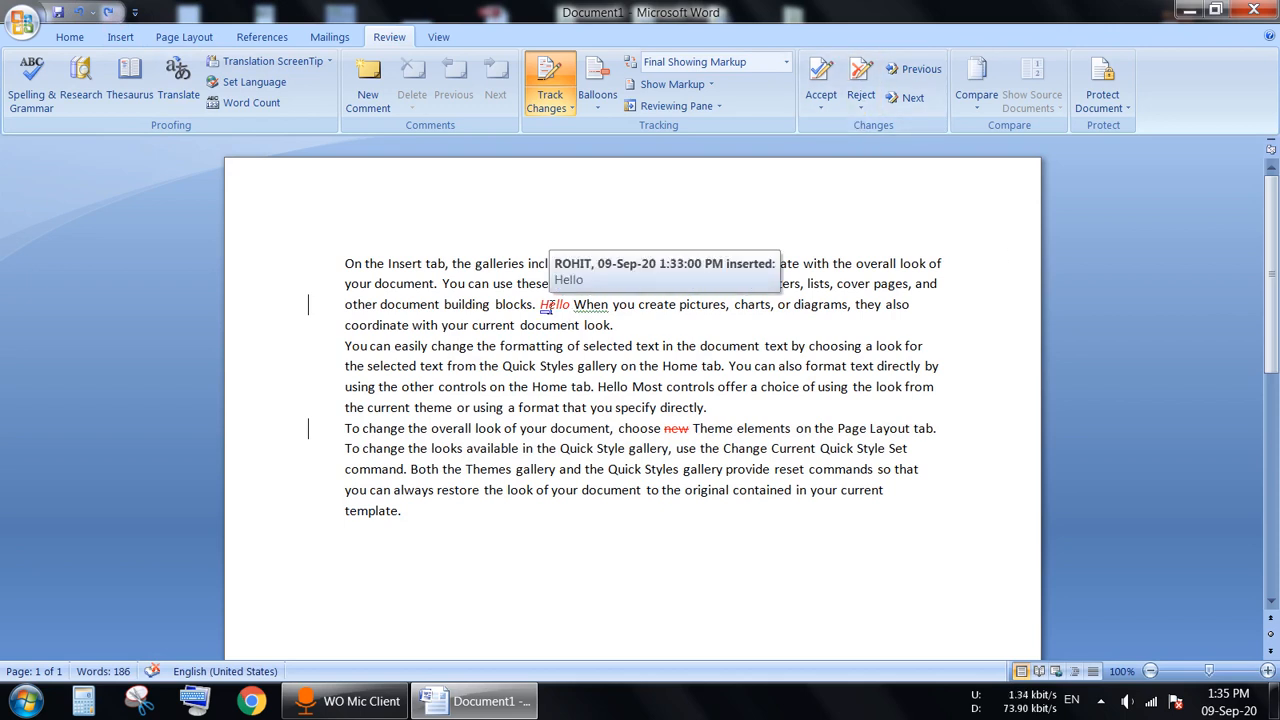
left_click(860, 76)
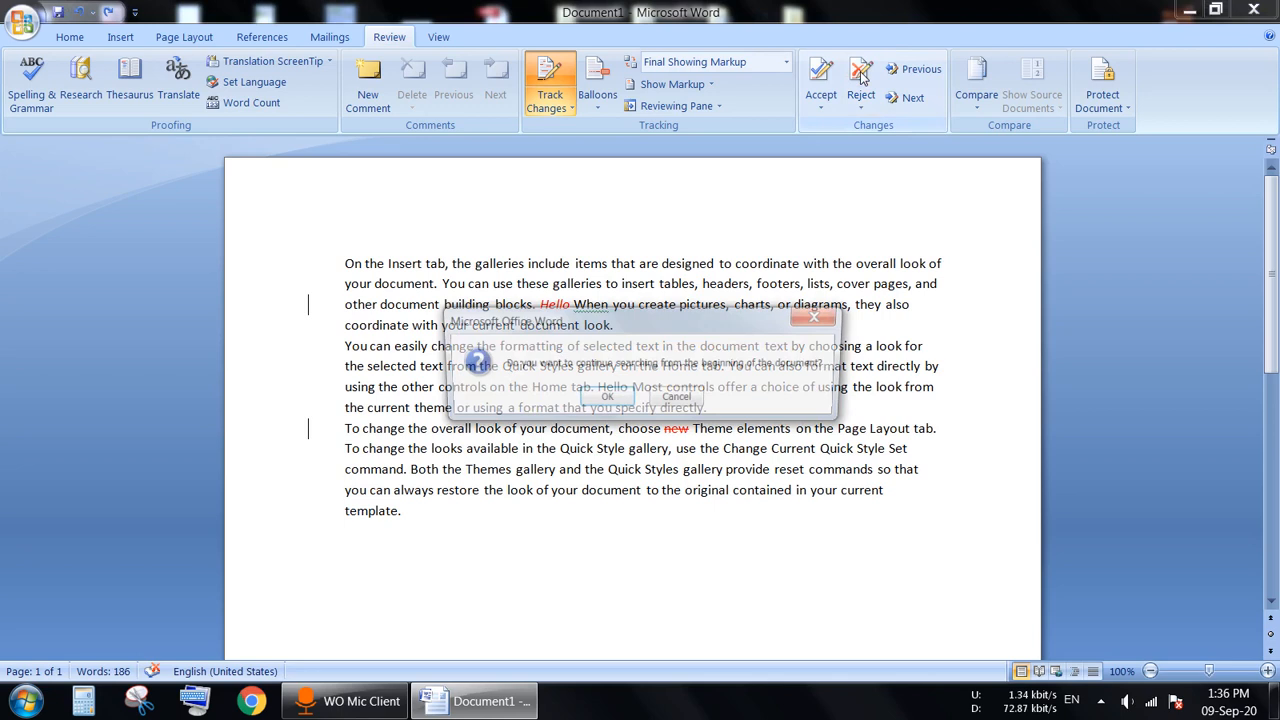
left_click(607, 396)
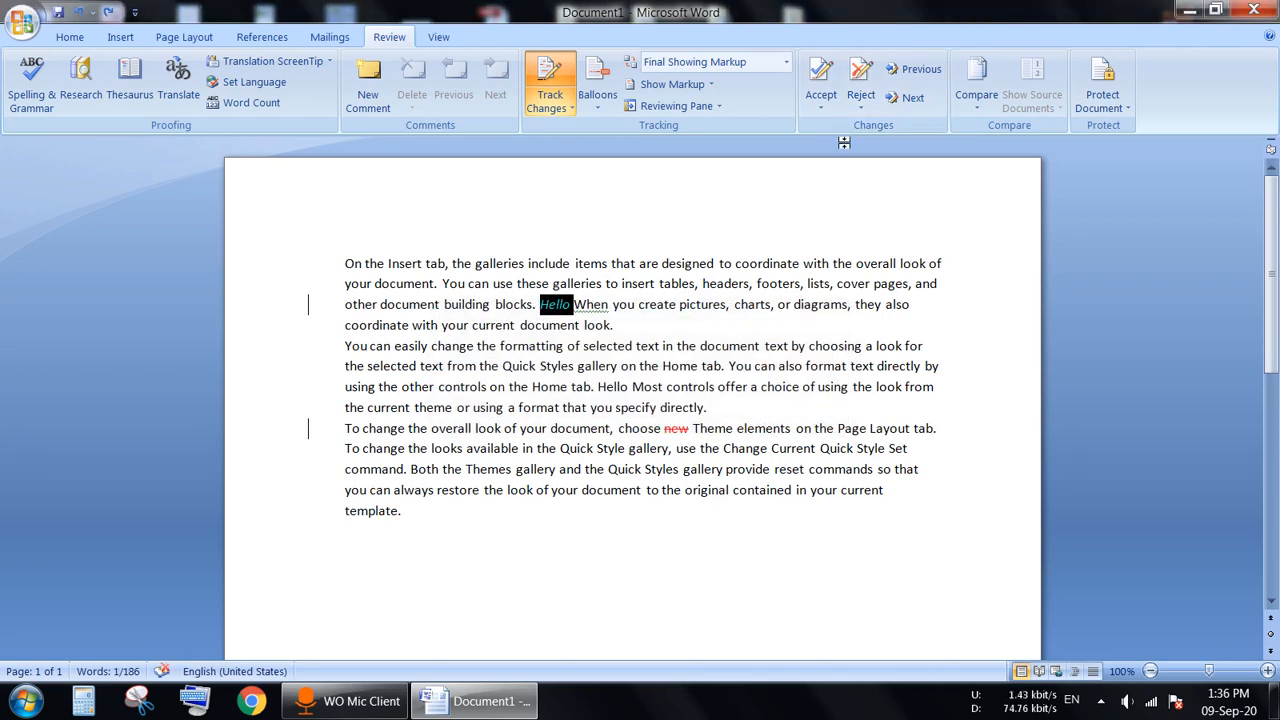
left_click(860, 76)
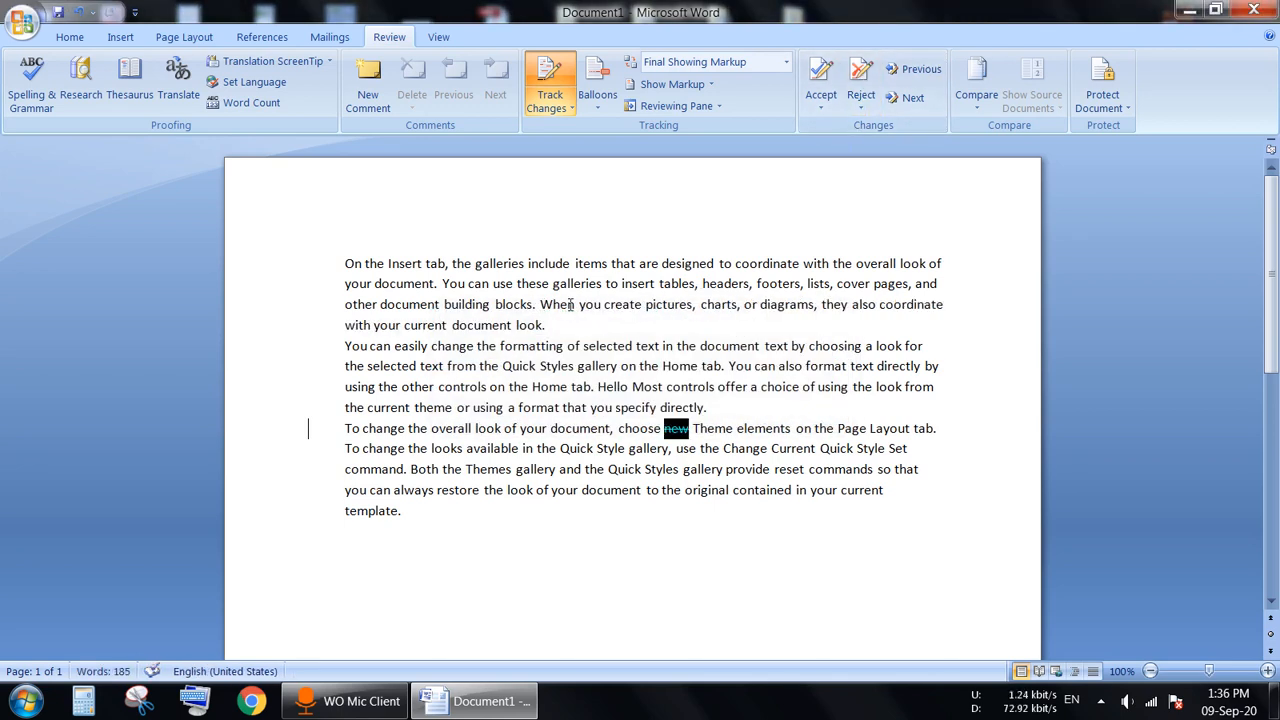
left_click(860, 76)
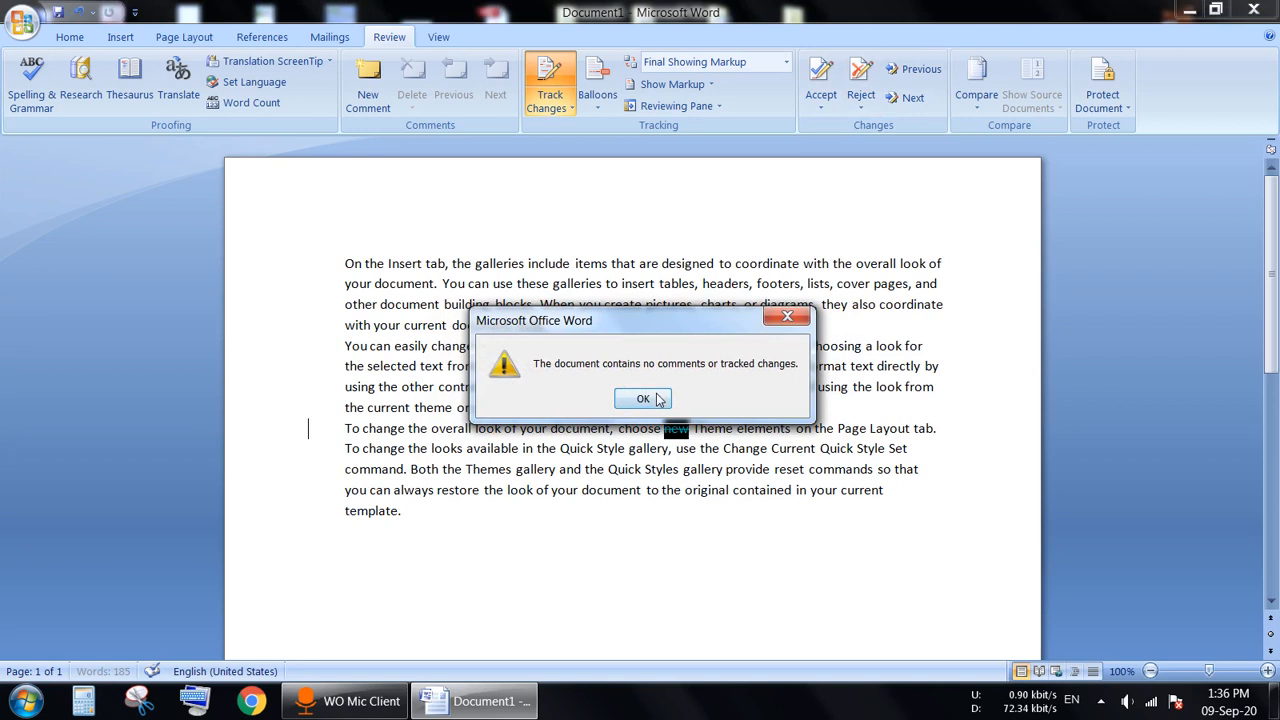
left_click(657, 399)
left_click(664, 490)
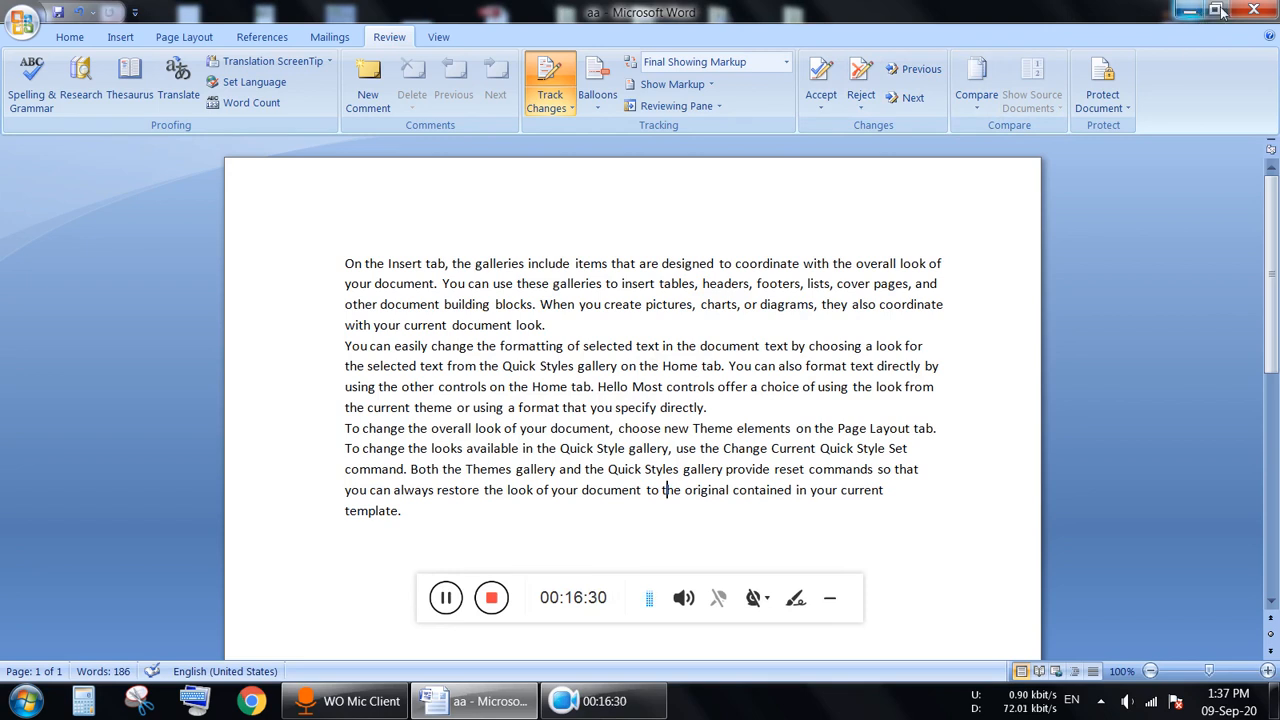
Step: Close the Word window
left_click(1250, 12)
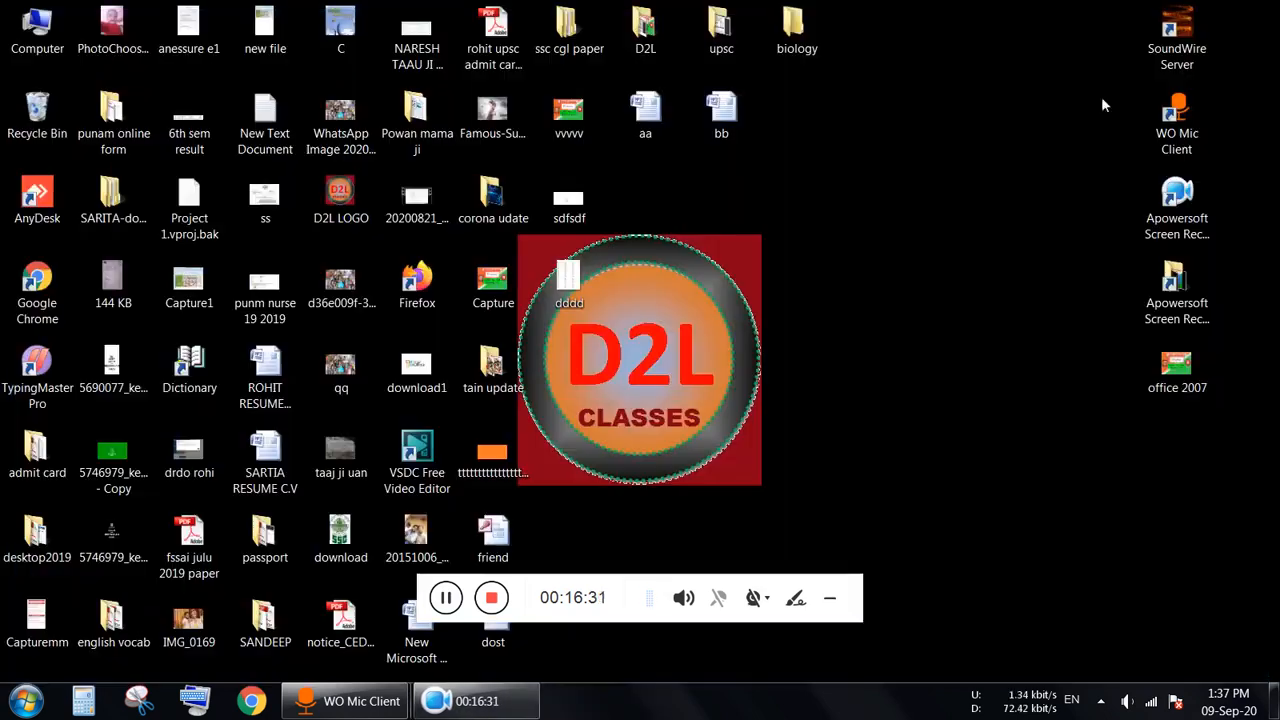
Step: Reopen document aa from its desktop icon, then minimize the Word window
left_click(648, 130)
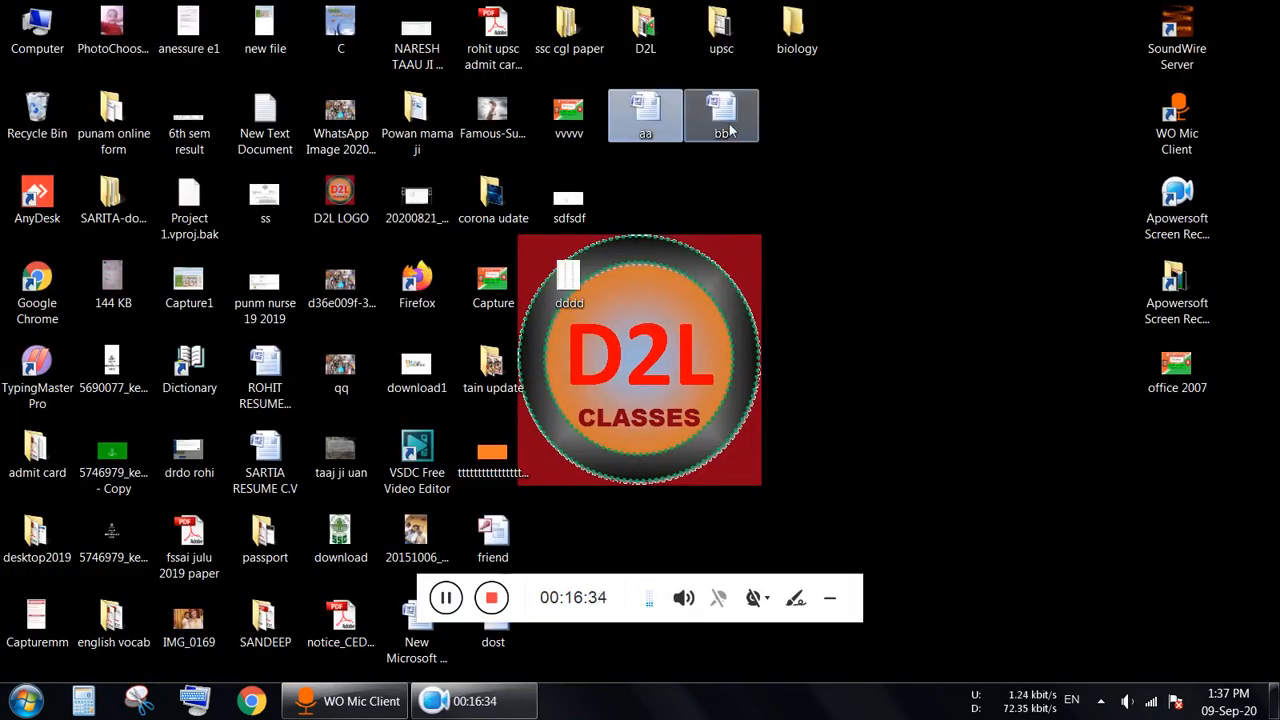
left_click(721, 115)
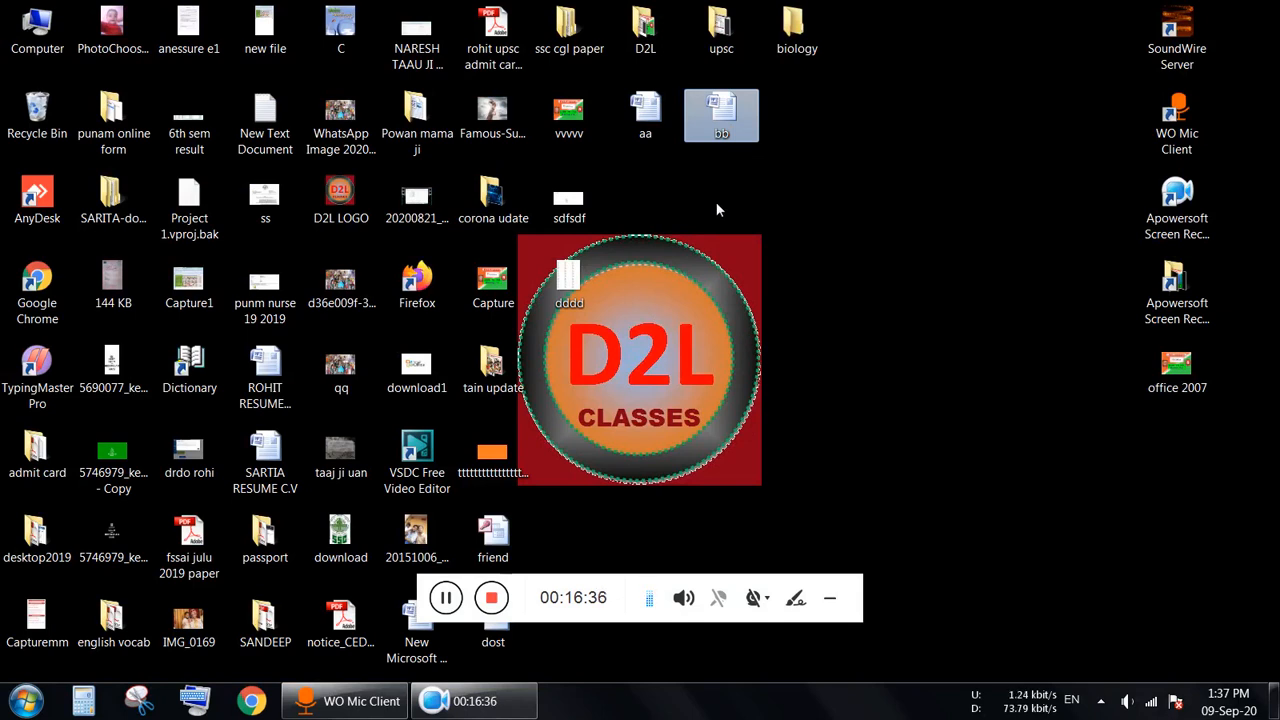
left_click(646, 124)
double_click(646, 124)
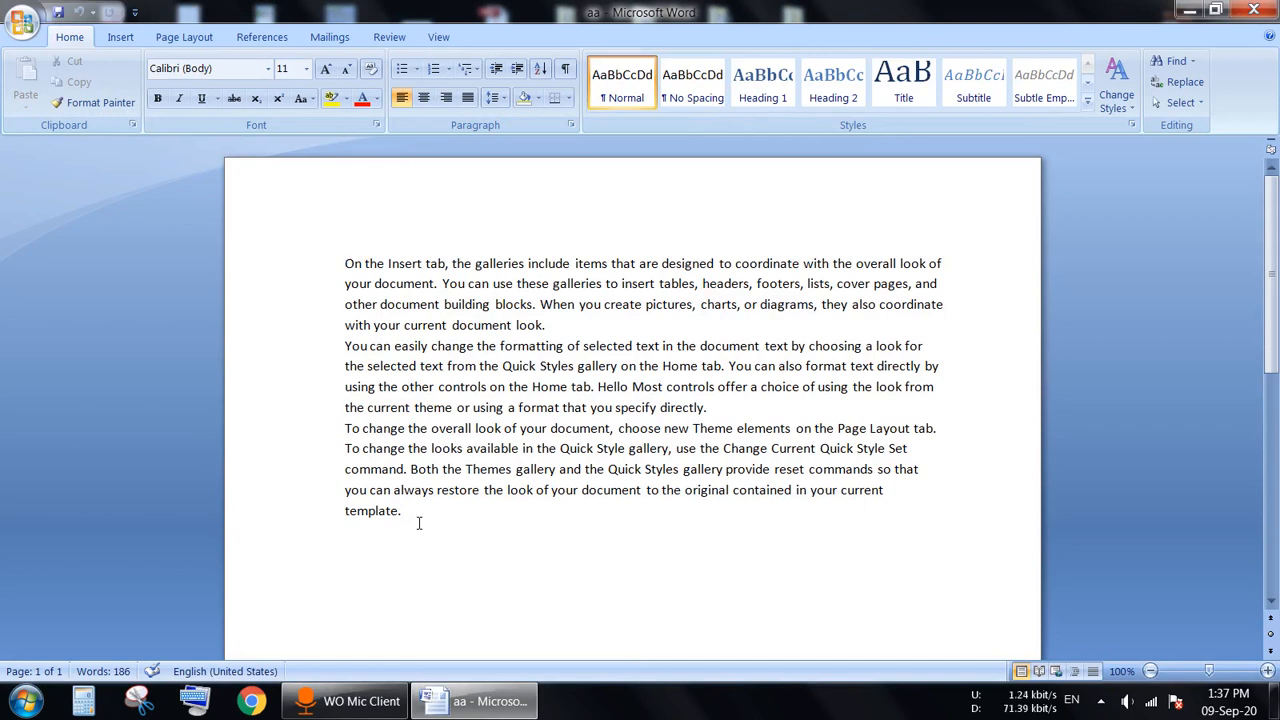
left_click(1190, 12)
Step: Open bb, fill it with three =rand() sample paragraphs, then minimize it to reveal aa
double_click(717, 111)
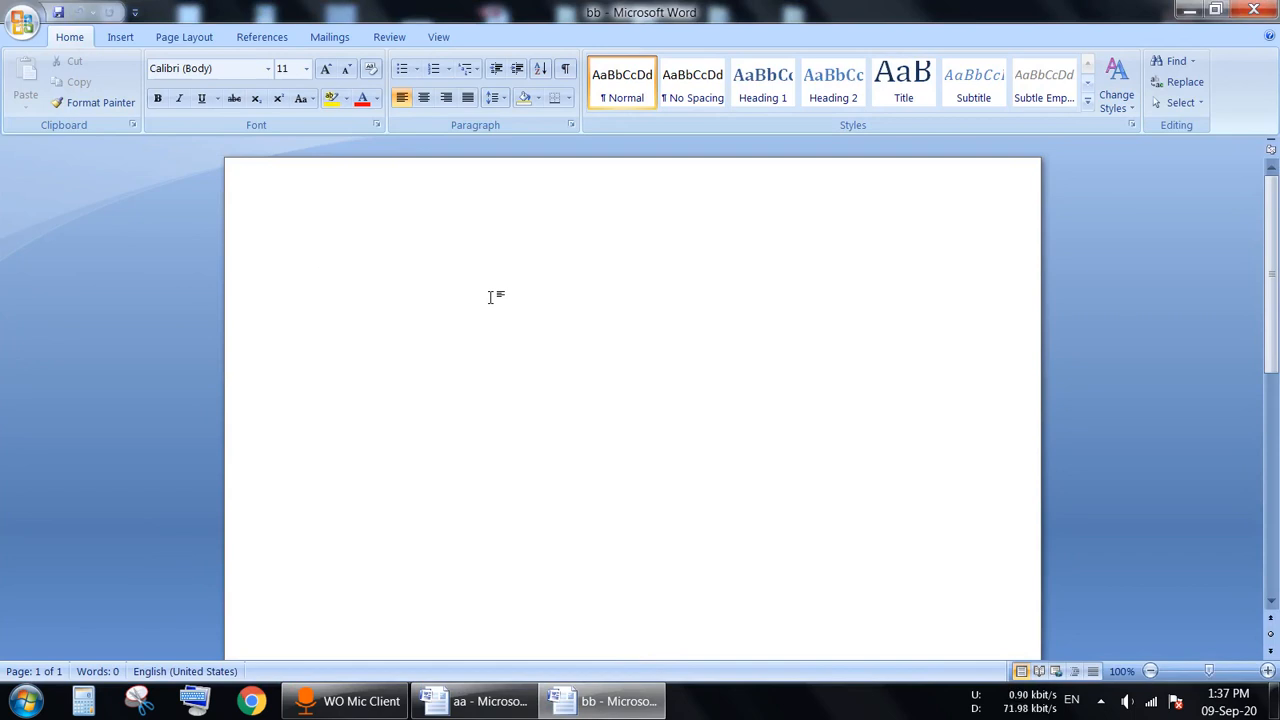
type("=")
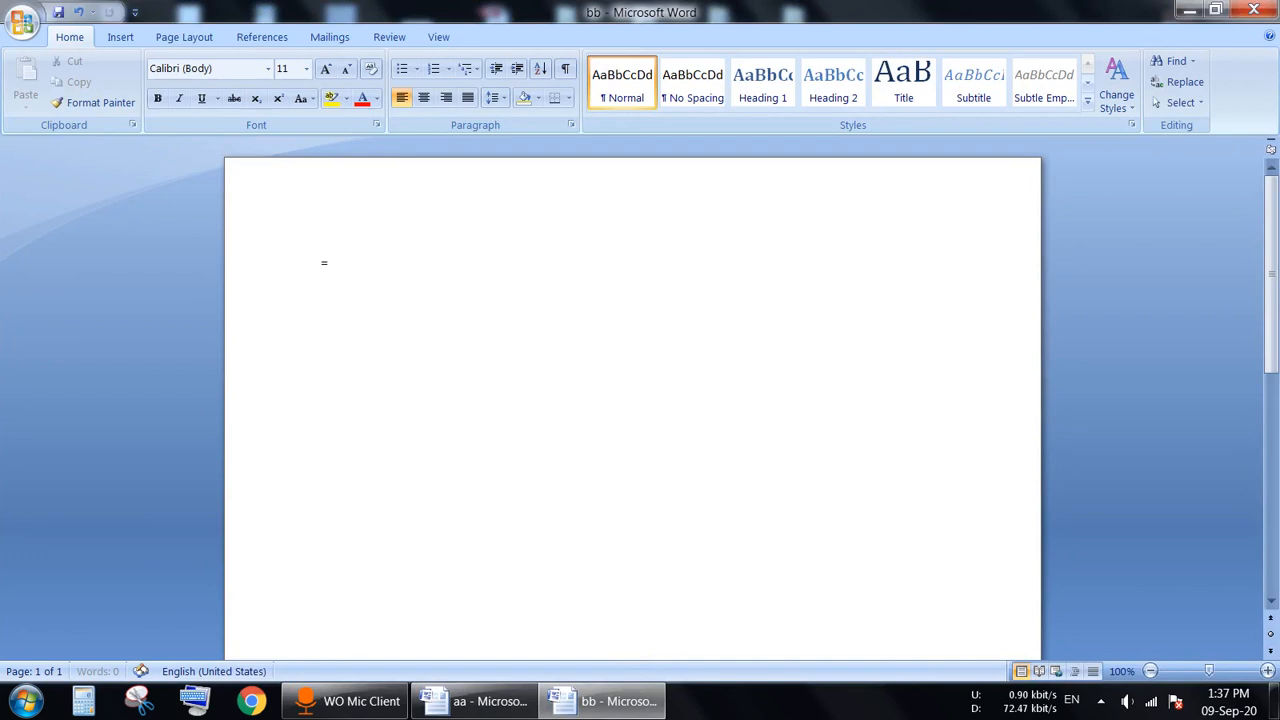
type("rand()")
key("Return")
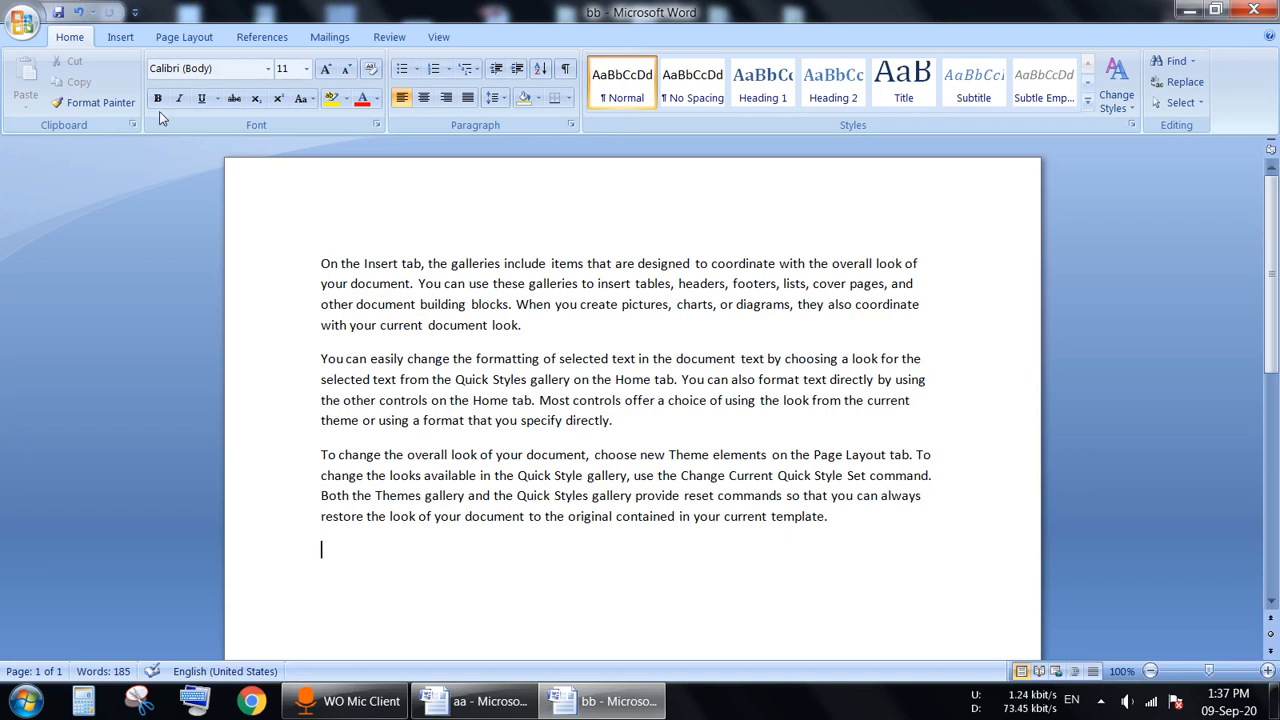
left_click(1189, 10)
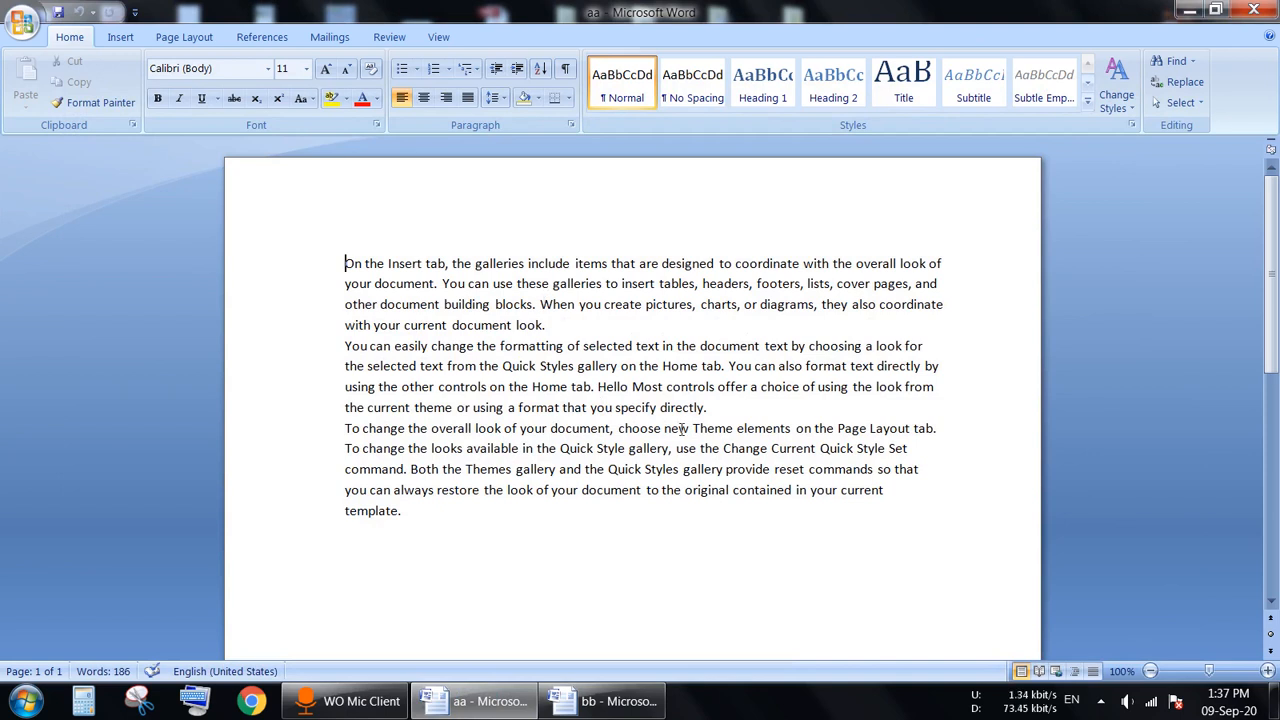
Step: Insert the word 'hello' right after 'building blocks.' in aa
left_click(537, 304)
type("he")
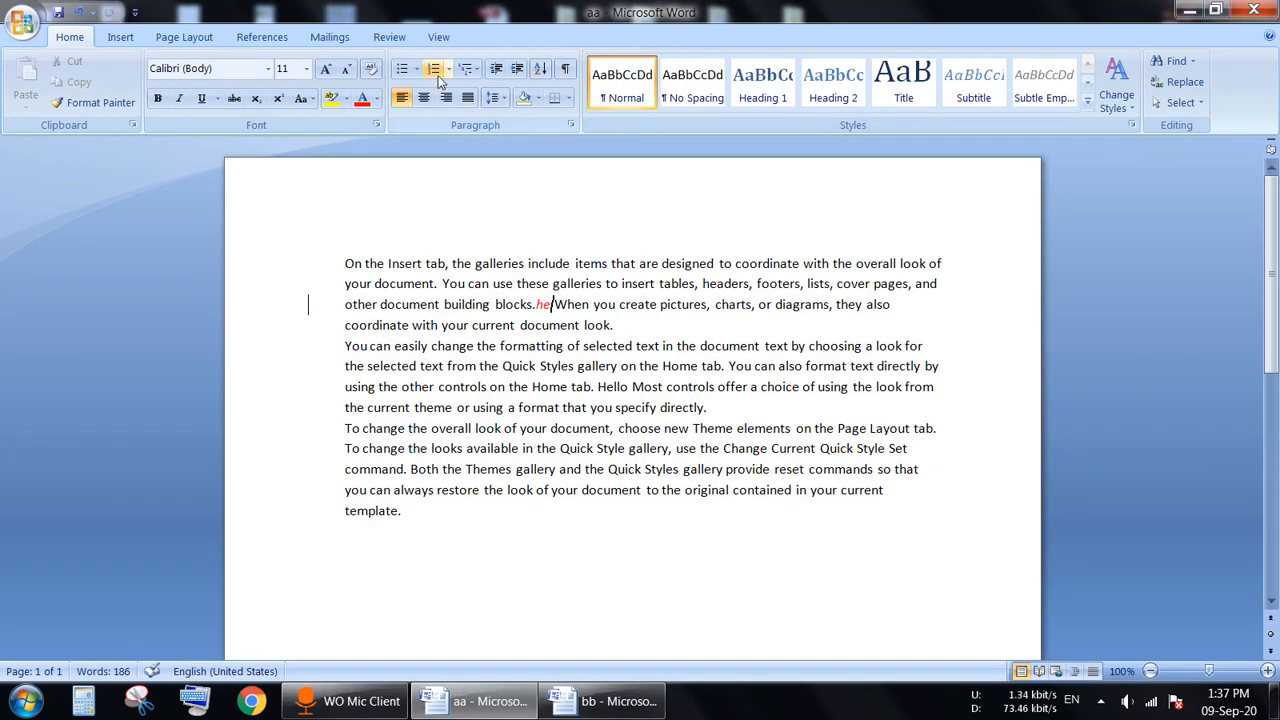
left_click(389, 36)
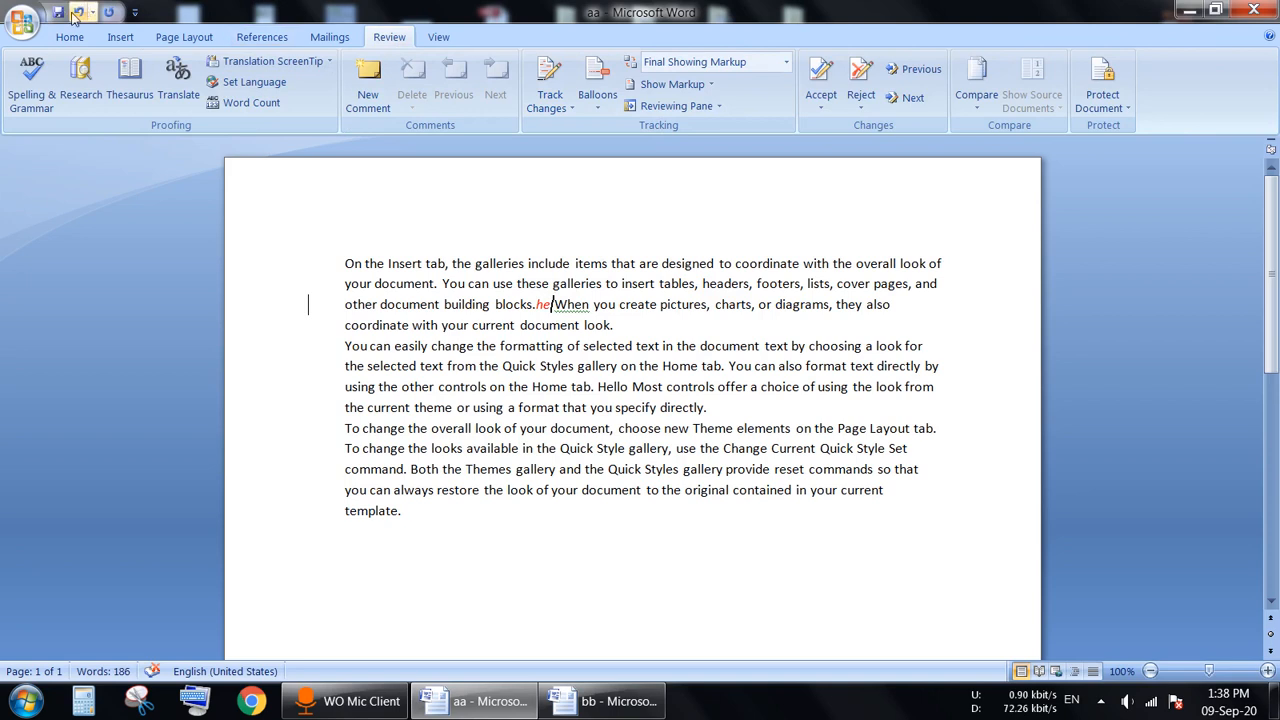
key("BackSpace")
key("BackSpace")
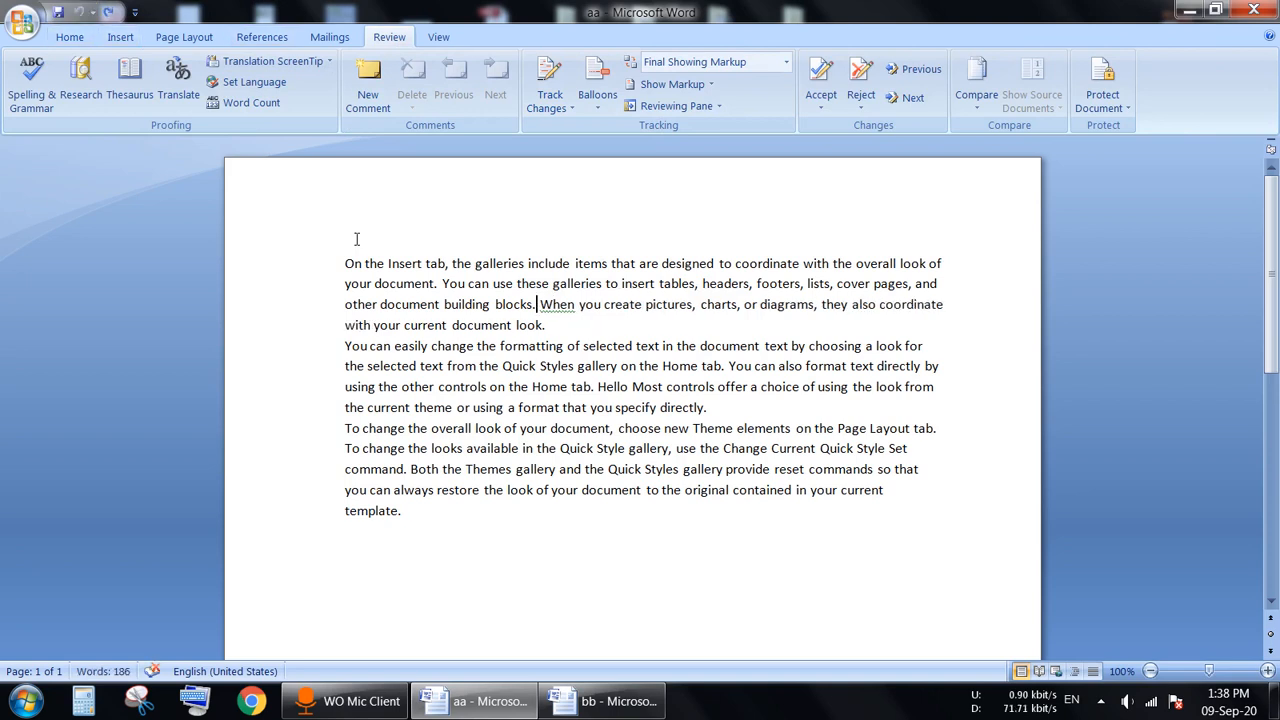
type("he")
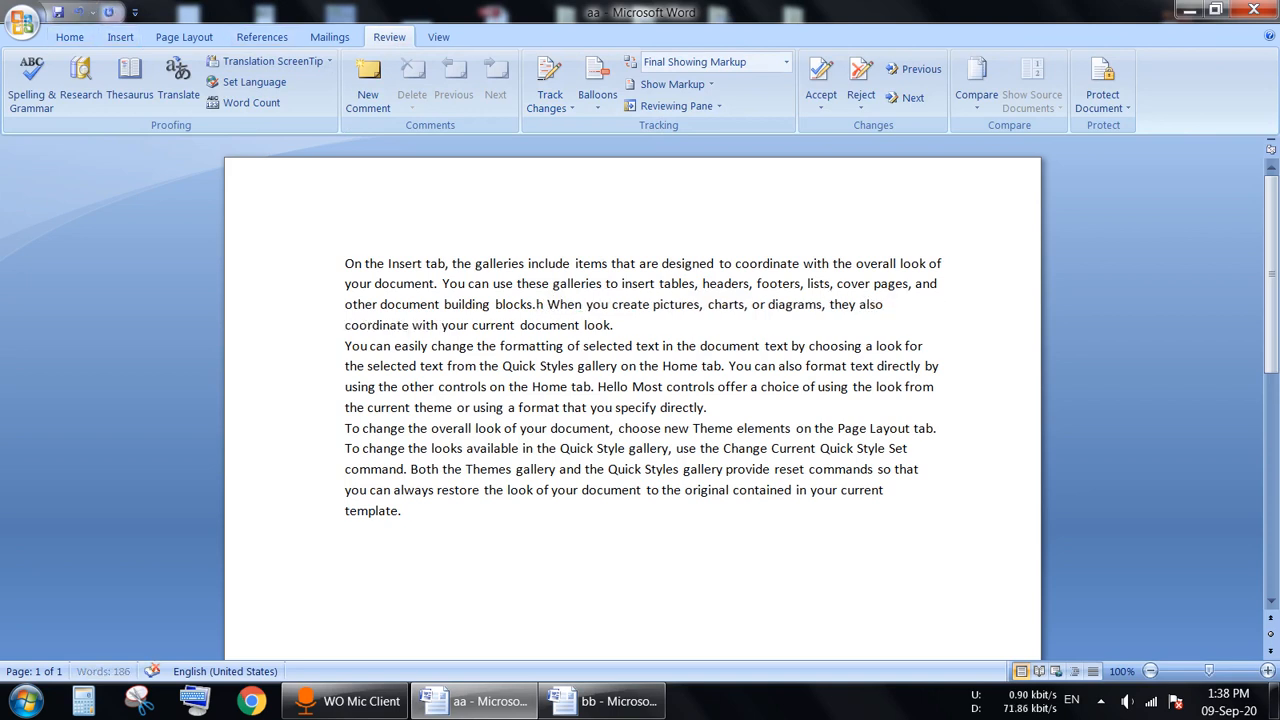
type("llo")
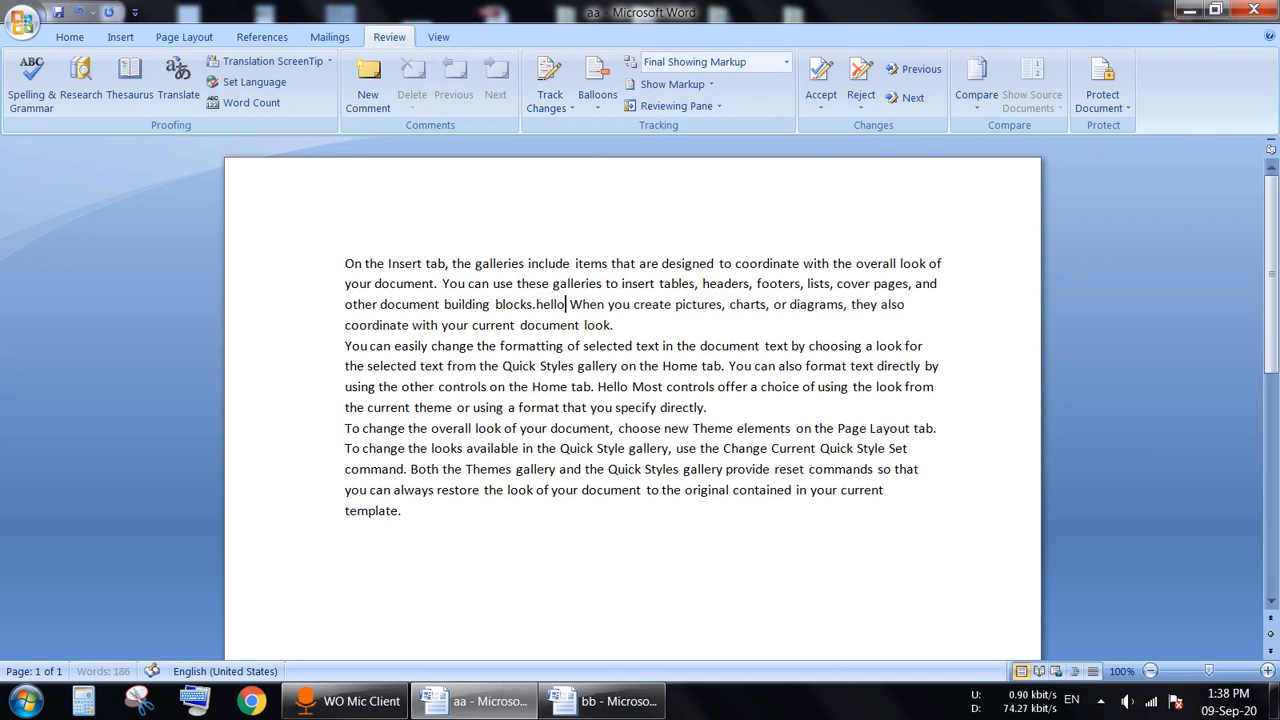
Step: Capitalise it to 'Hello', delete the extra space before 'When', then select all of aa's text
left_click(554, 304)
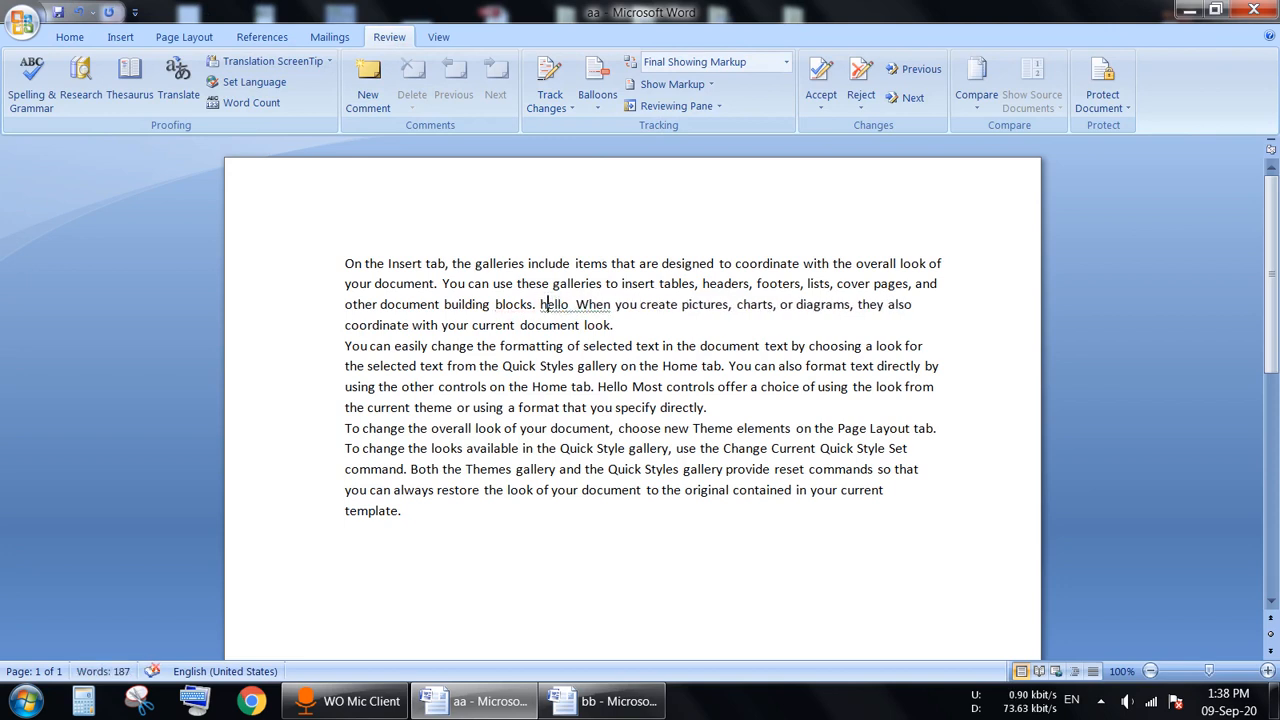
key("Delete")
type("H")
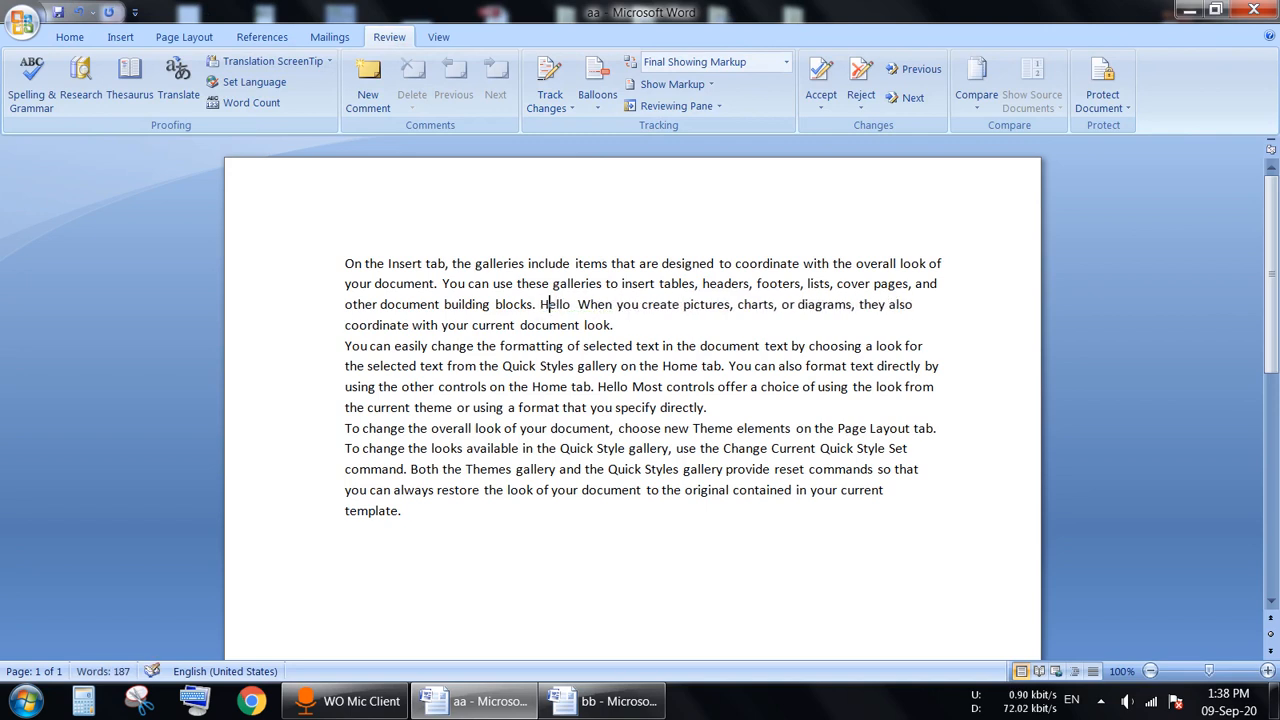
key("BackSpace")
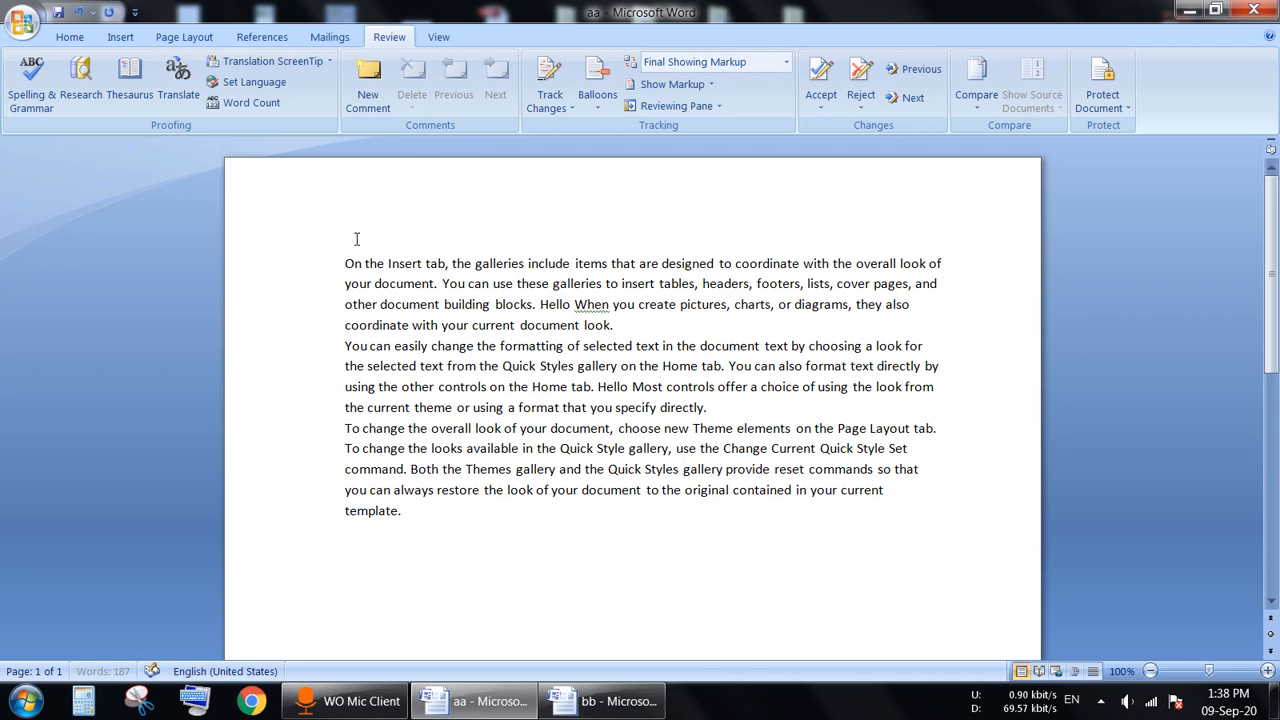
double_click(471, 447)
left_click(648, 345)
left_click_drag(344, 263, 349, 529)
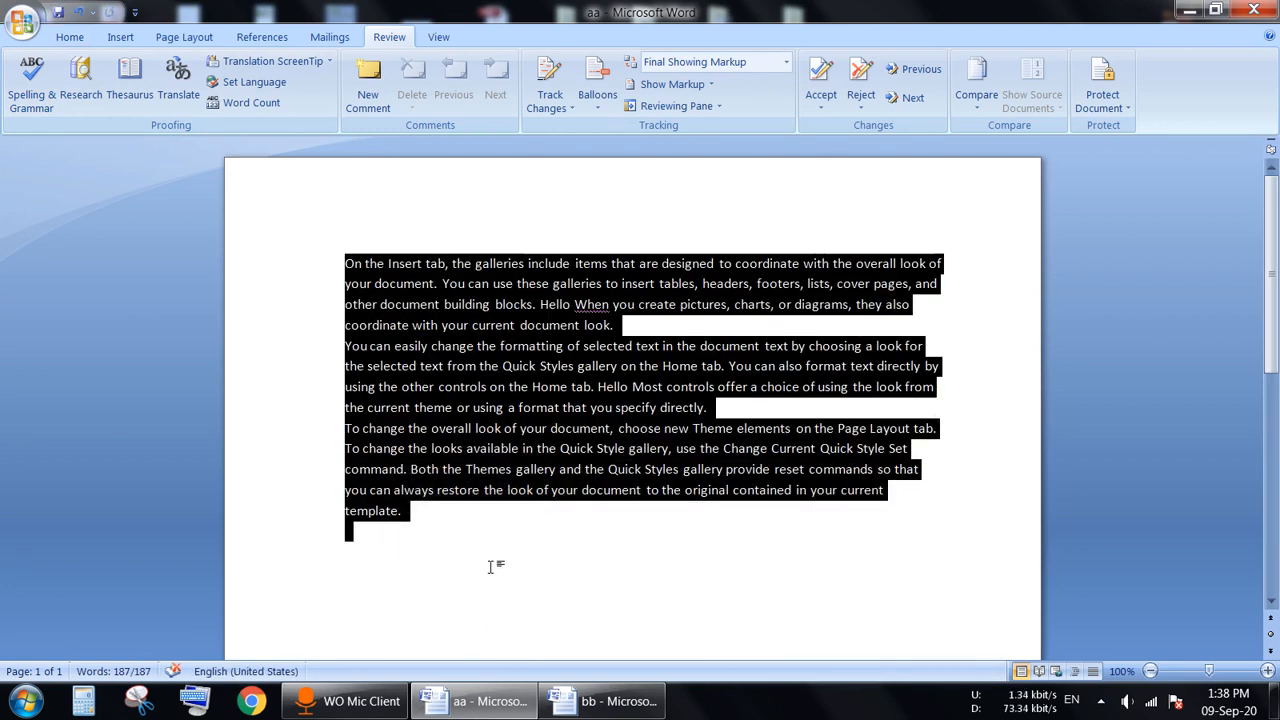
Step: Deselect aa, review bb's text, switch briefly to aa, and return to bb
left_click(490, 567)
left_click(612, 704)
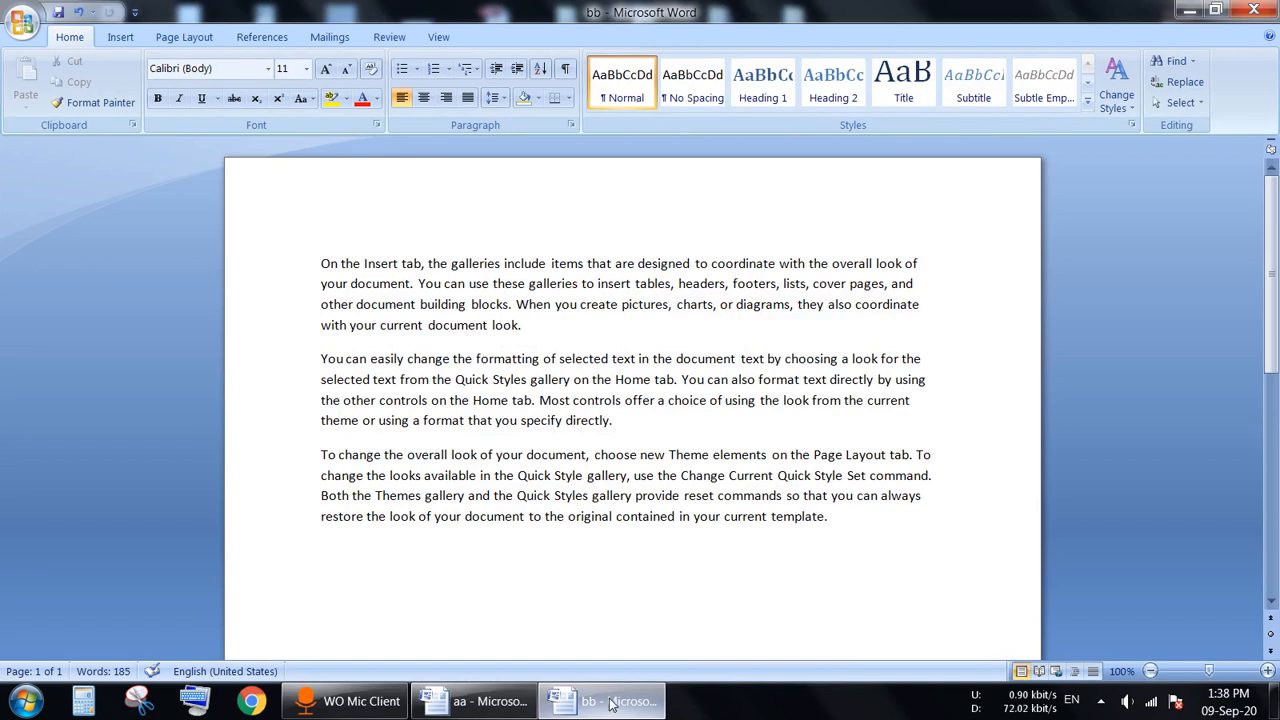
left_click_drag(321, 263, 772, 509)
left_click(666, 622)
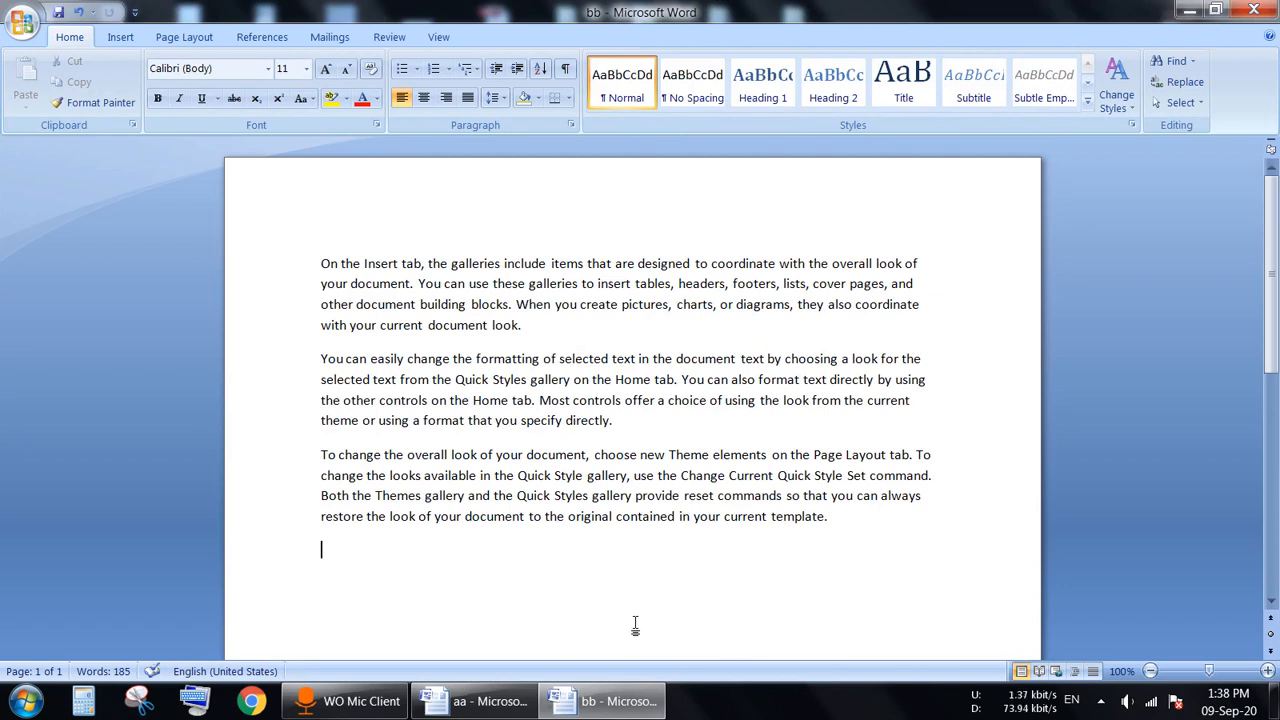
left_click(510, 702)
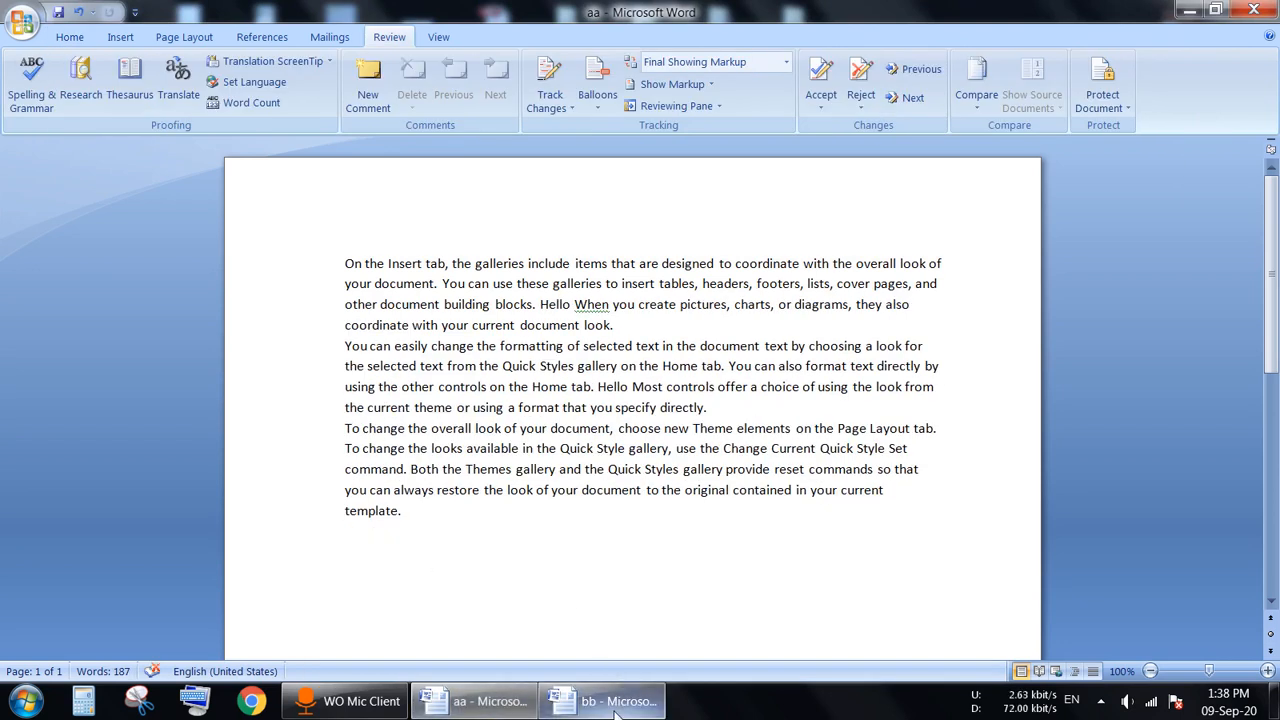
left_click(549, 707)
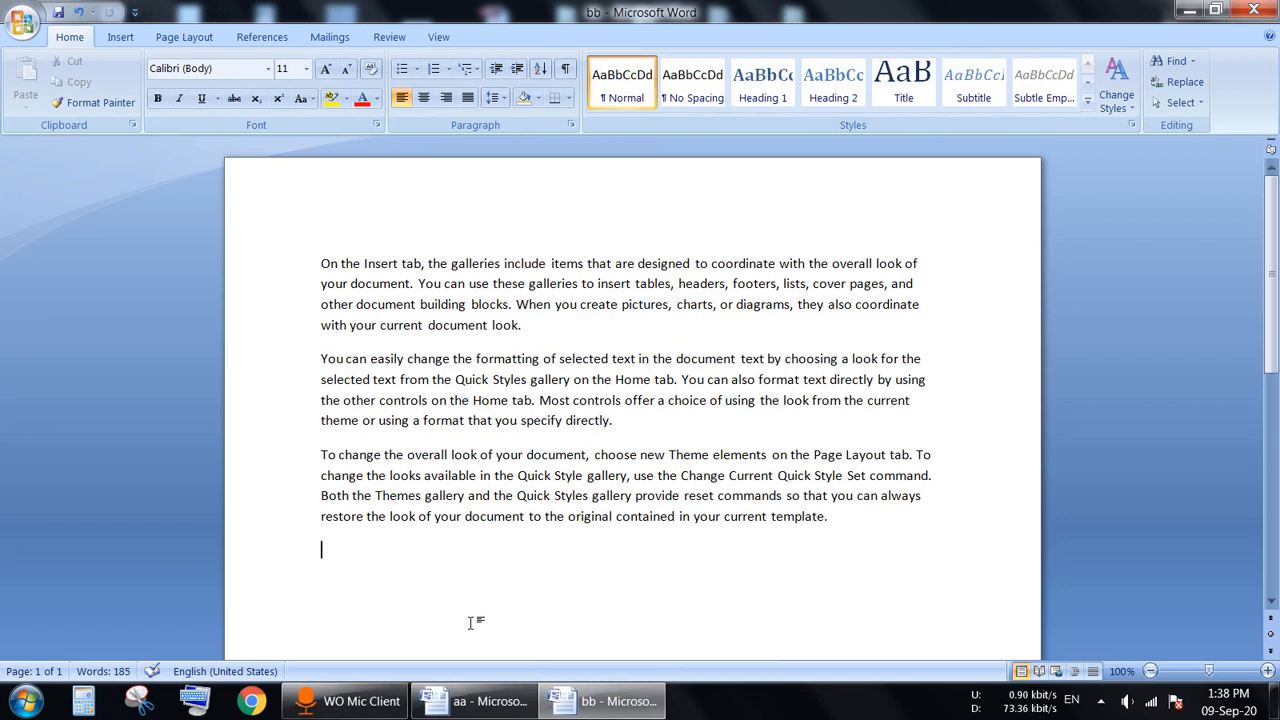
mouse_move(600, 706)
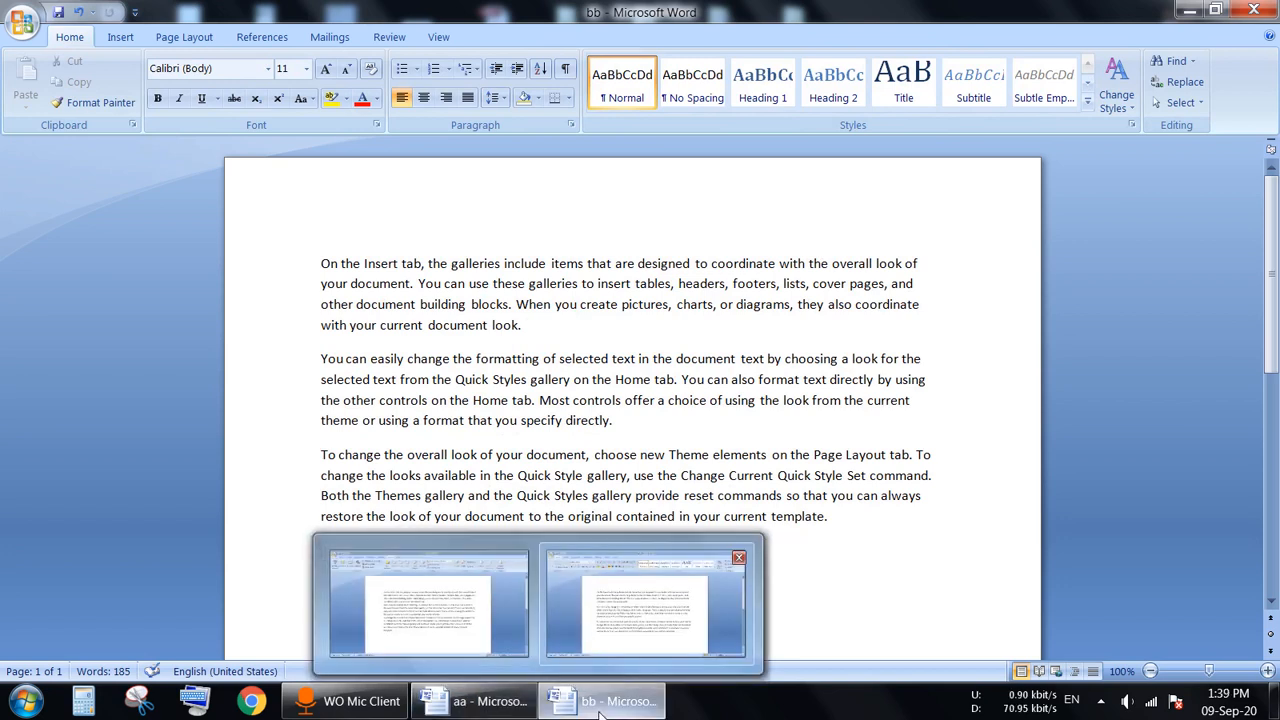
Step: Start Compare Documents and choose aa from the Desktop as the original document
left_click(401, 40)
left_click(977, 96)
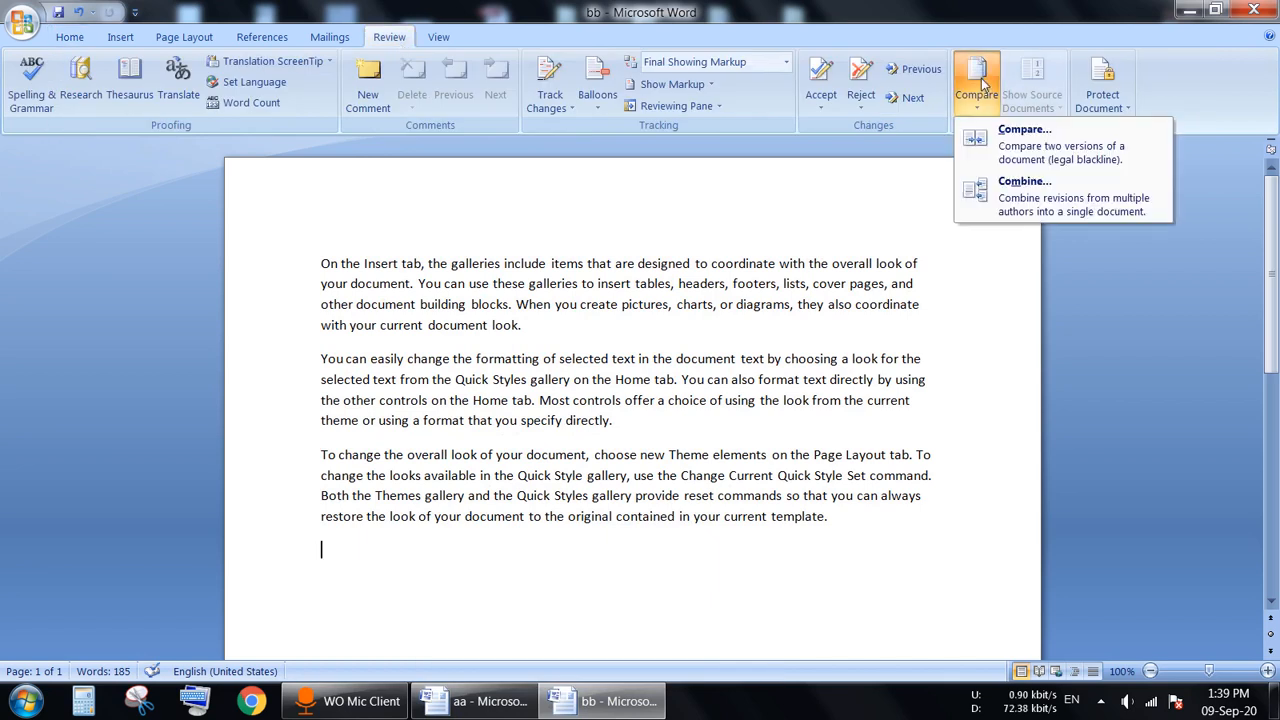
left_click(1024, 160)
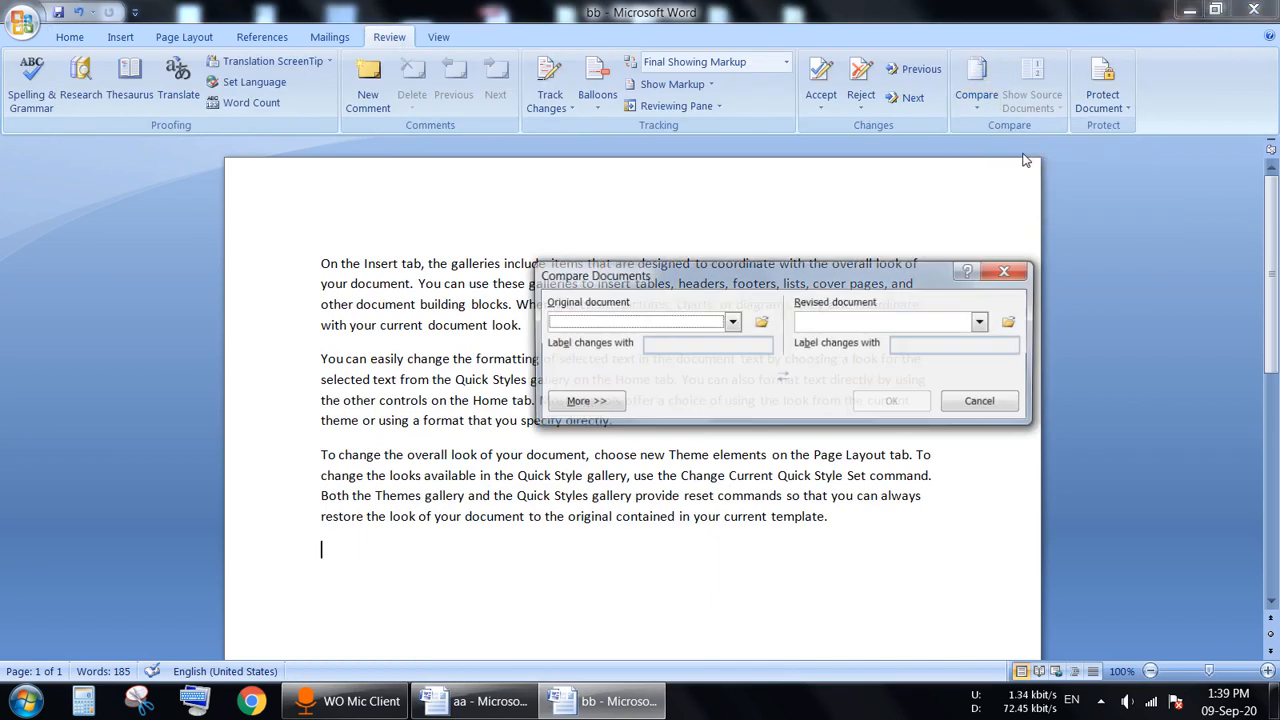
left_click(761, 328)
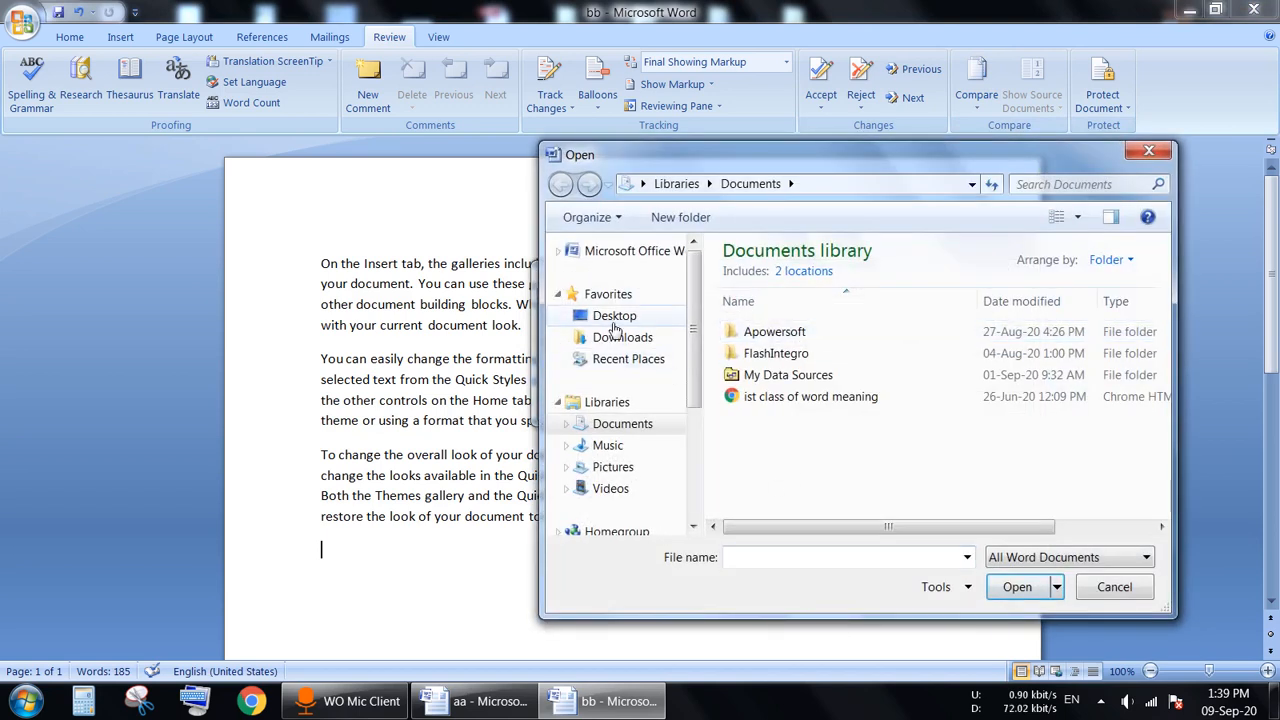
left_click(612, 316)
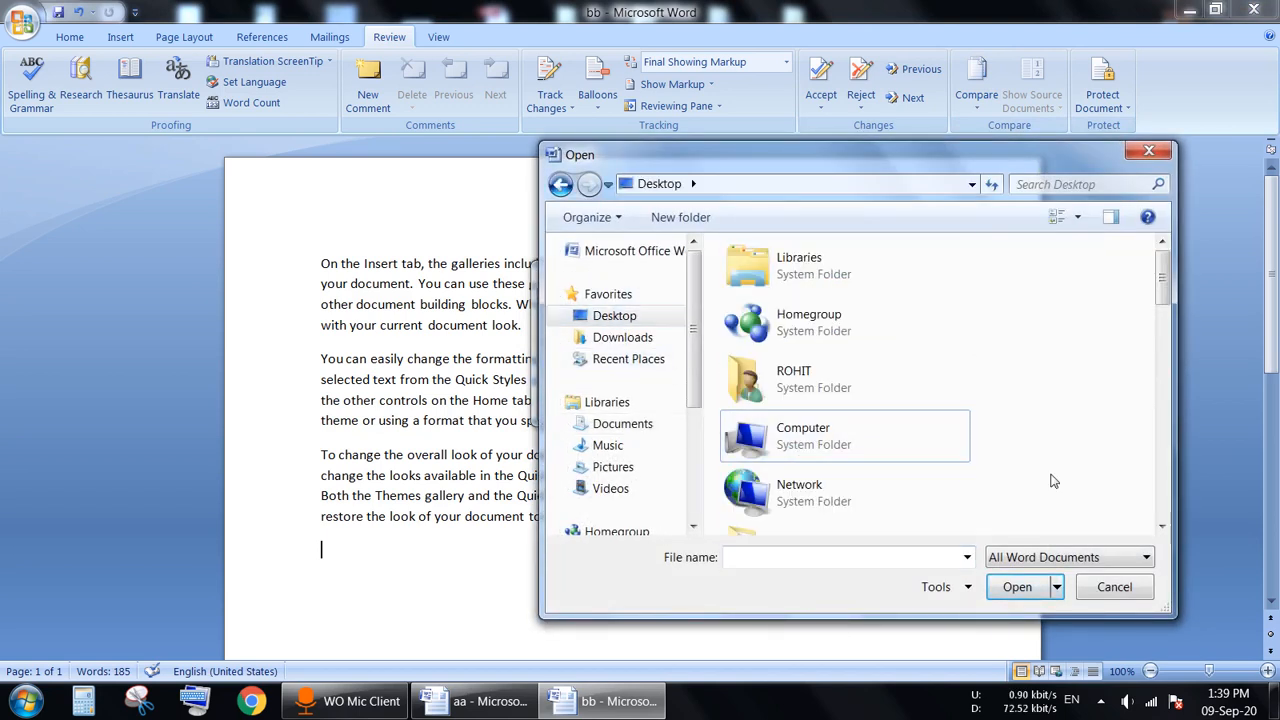
type("aa")
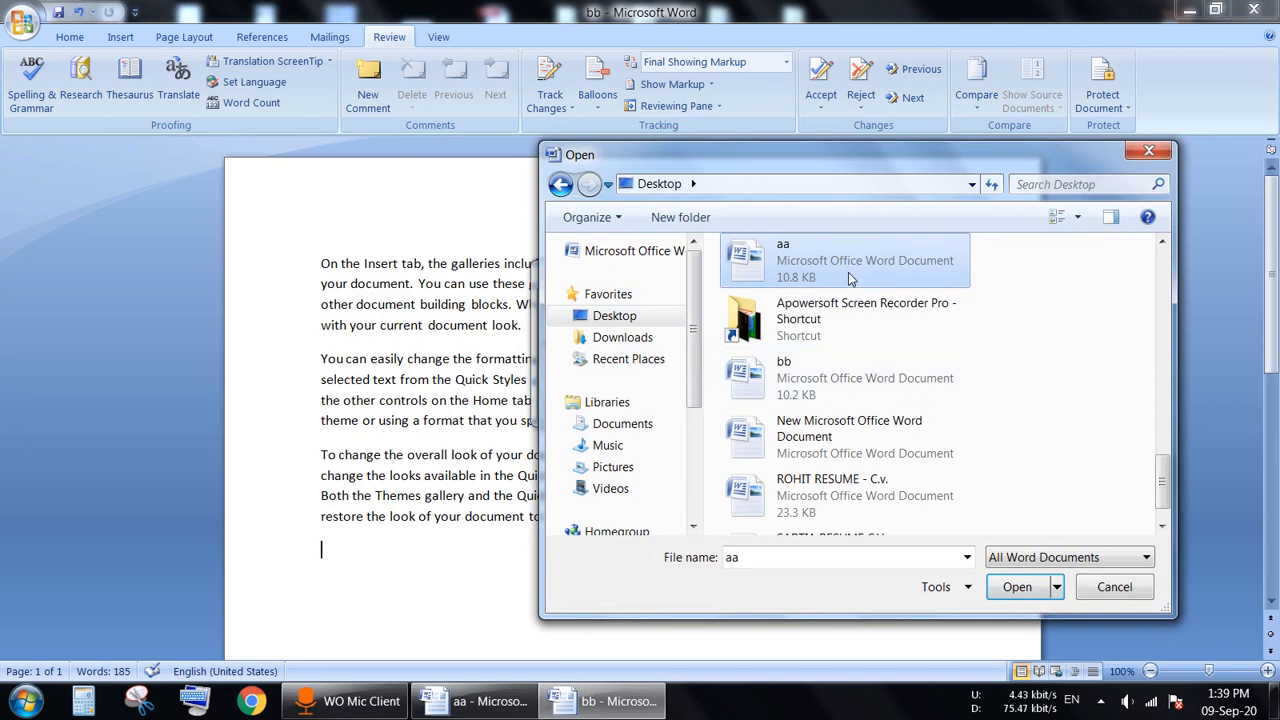
left_click(1024, 590)
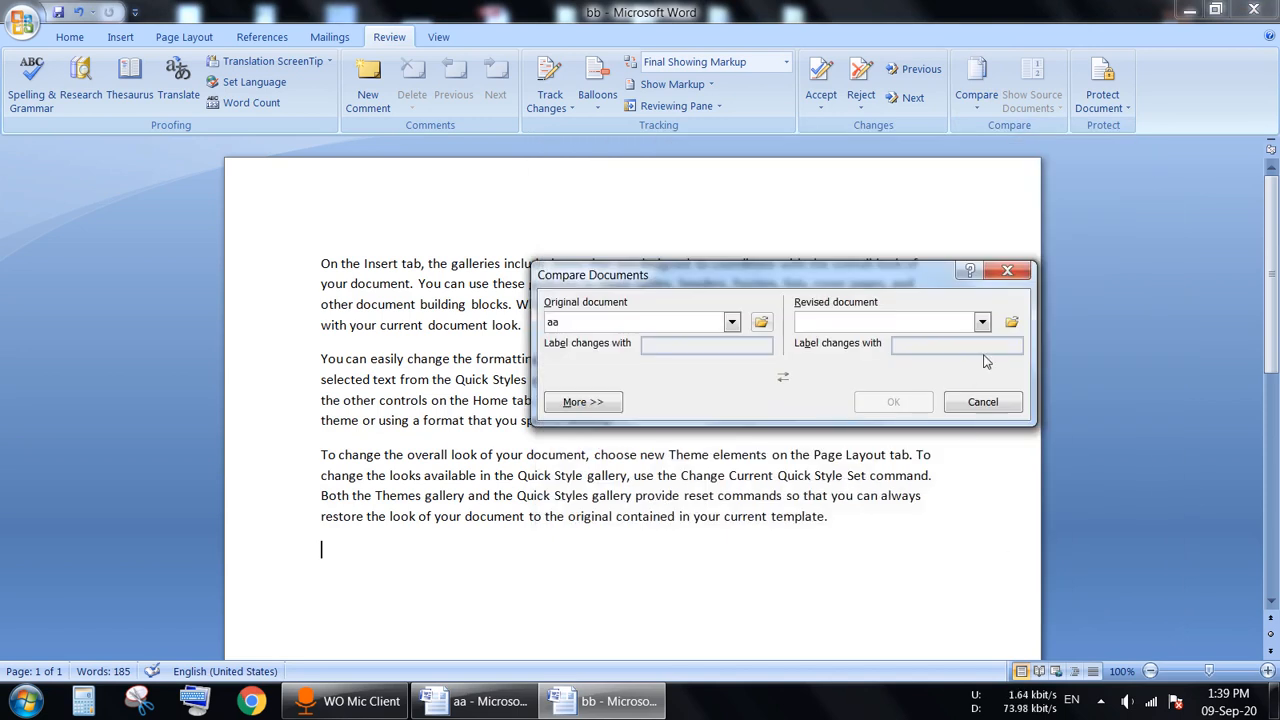
Step: Choose bb from the Desktop as the revised document and run the comparison
left_click(1011, 326)
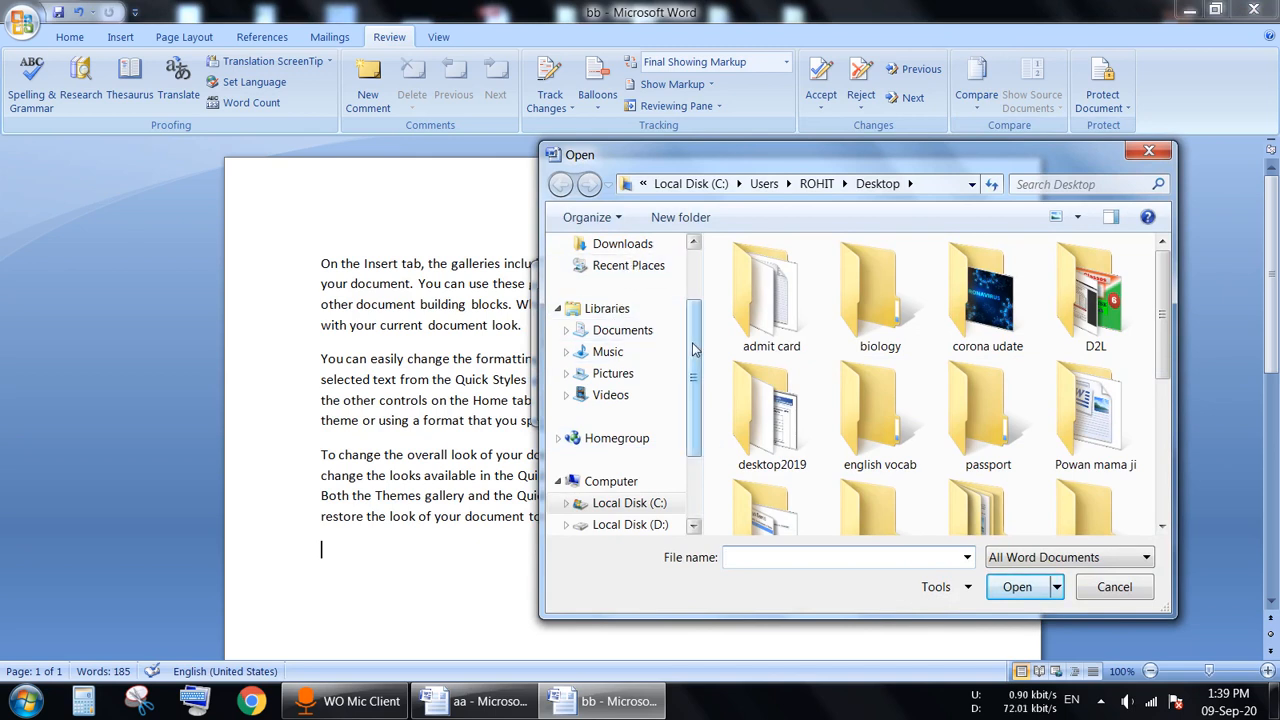
scroll(700, 300, "up", 2)
left_click(614, 315)
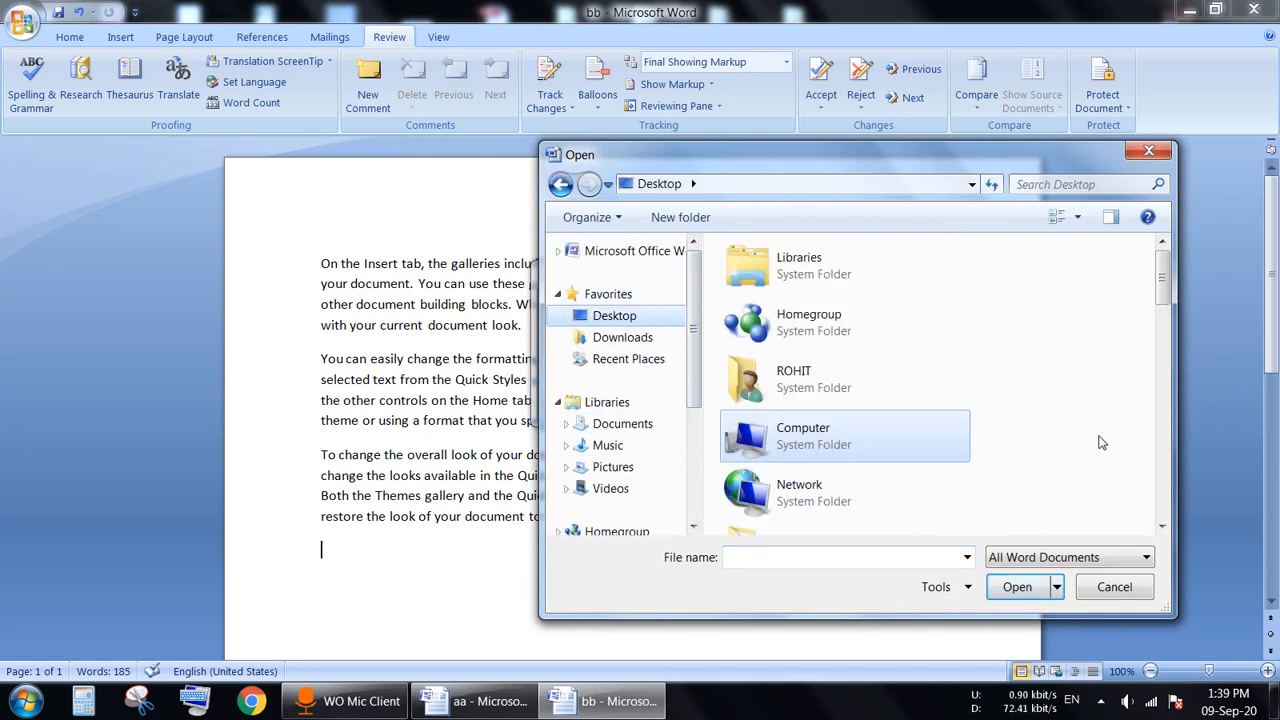
type("bb")
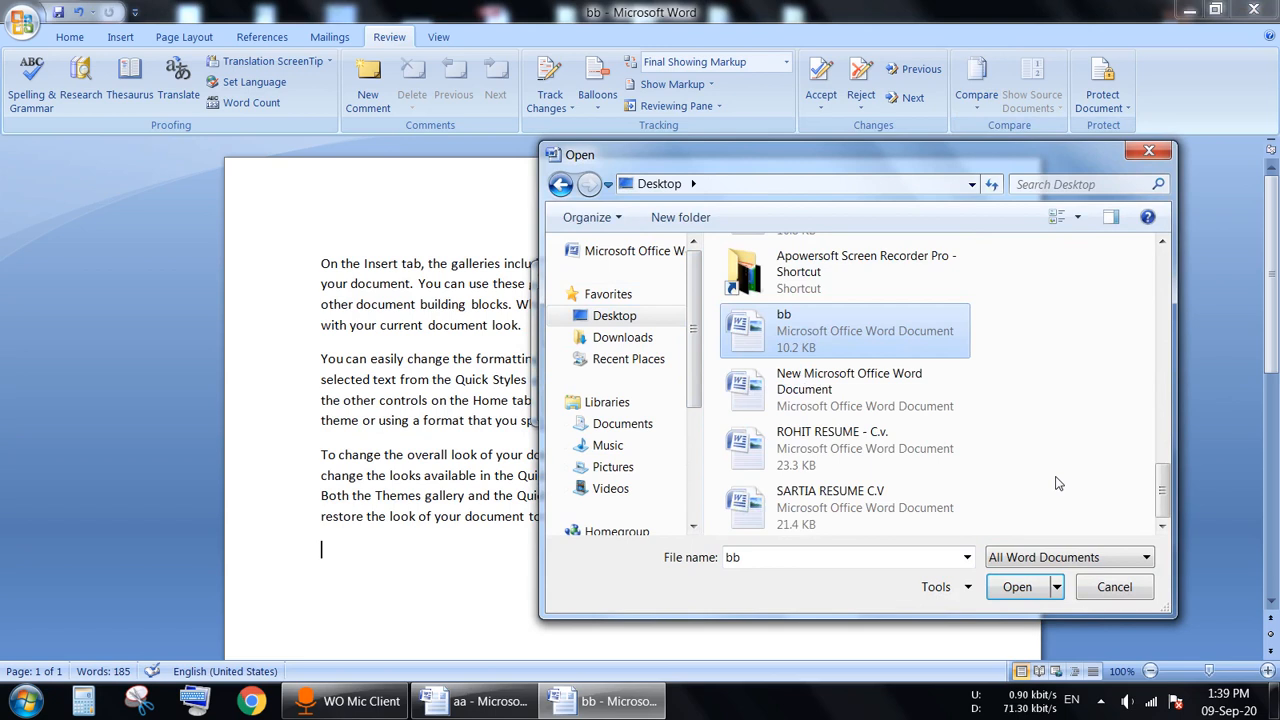
left_click(1012, 590)
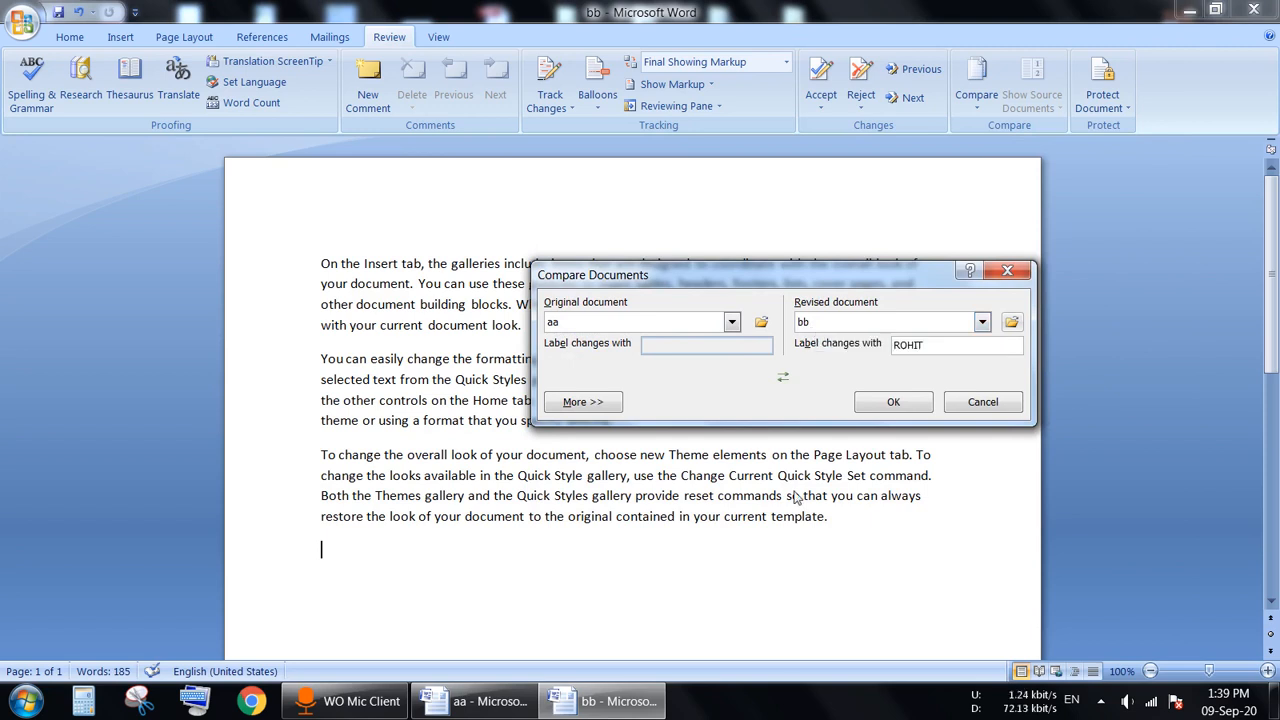
left_click(918, 414)
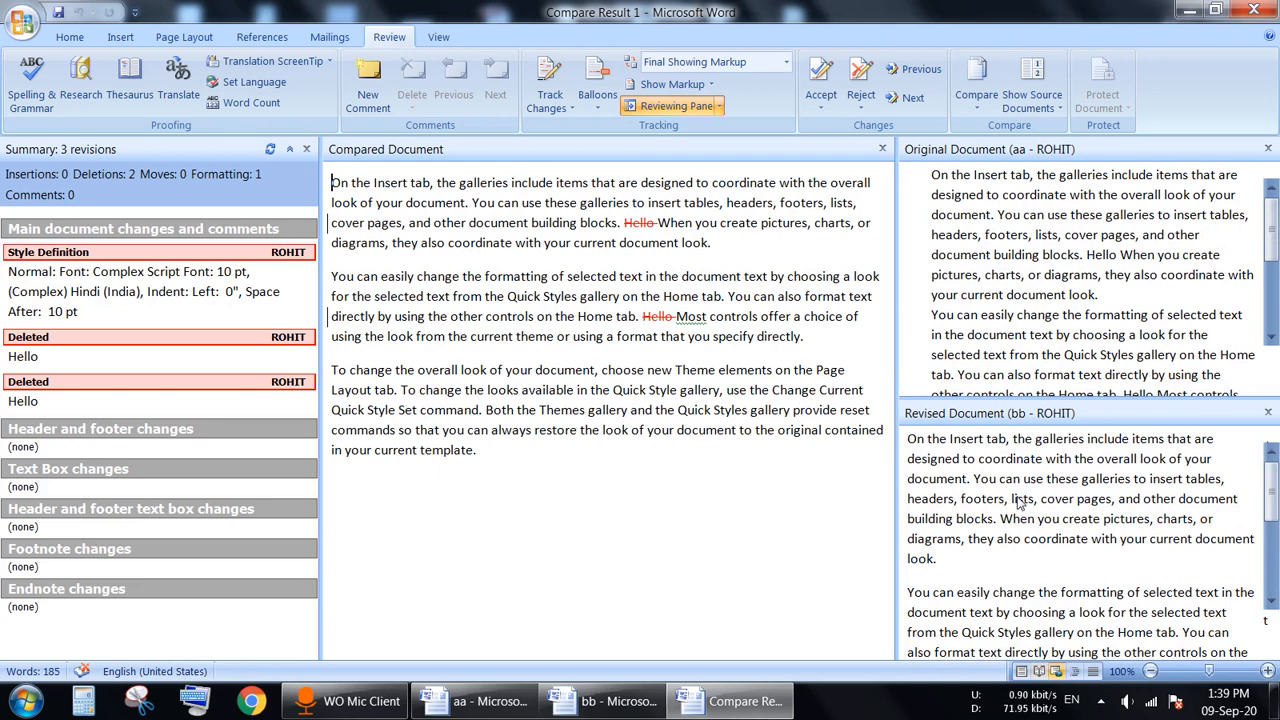
Step: Select each struck-through 'Hello' in Compare Result 1 and read its revision tooltip
key("shift+Right")
key("shift+Right")
key("shift+Right")
key("shift+Right")
key("shift+Right")
key("shift+Right")
left_click_drag(643, 316, 666, 316)
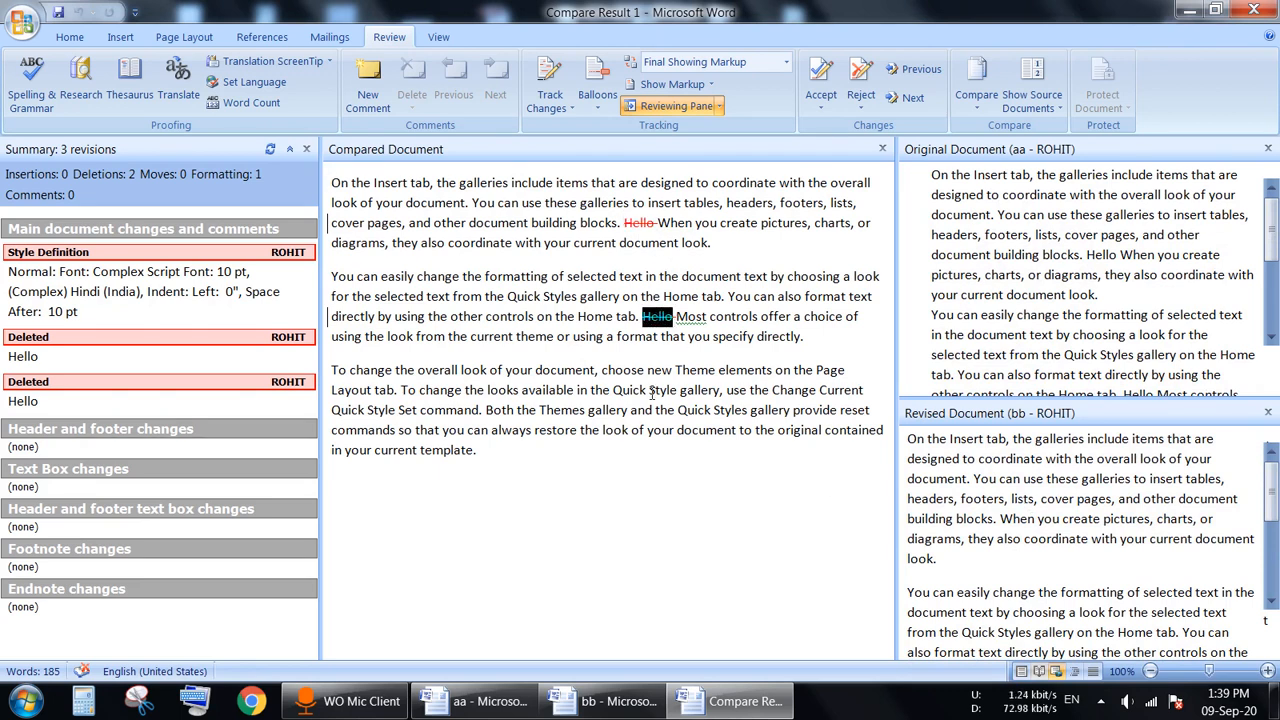
left_click(650, 390)
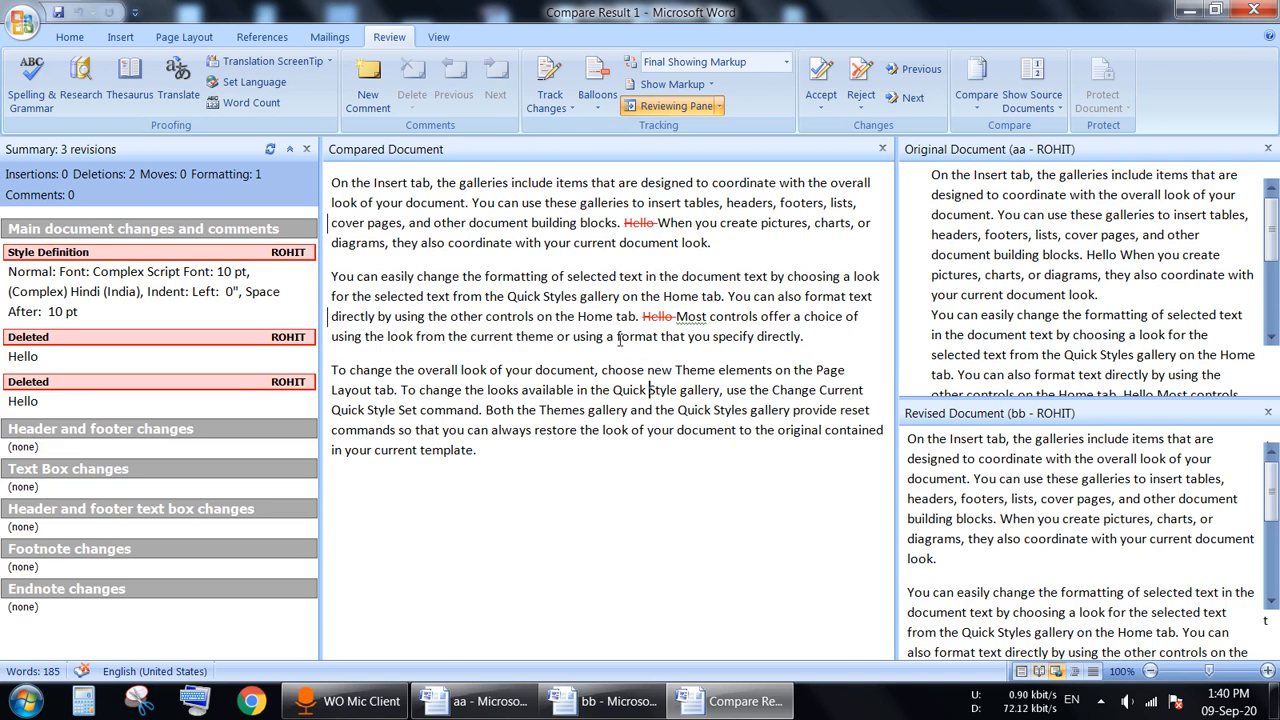
mouse_move(634, 220)
Step: Cycle Show Source Documents through Hide, Show Original, Show Revised and Show Both
left_click(1038, 110)
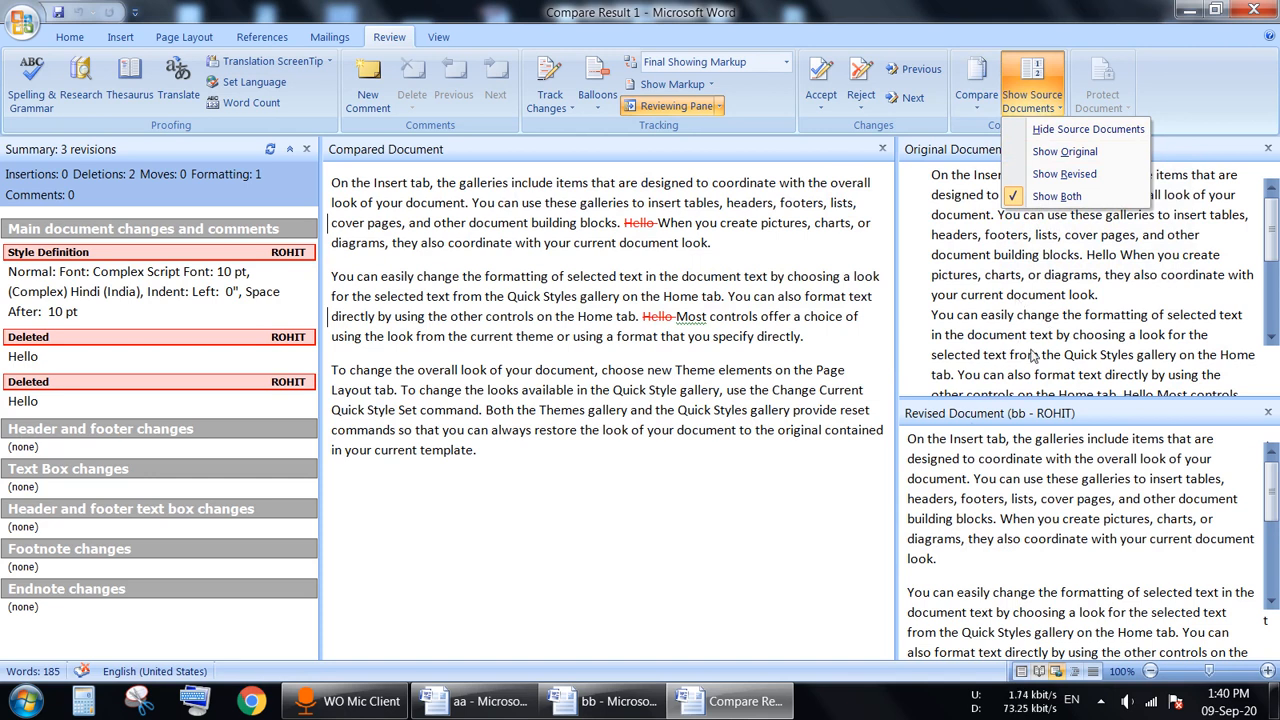
left_click(1038, 130)
left_click(1036, 108)
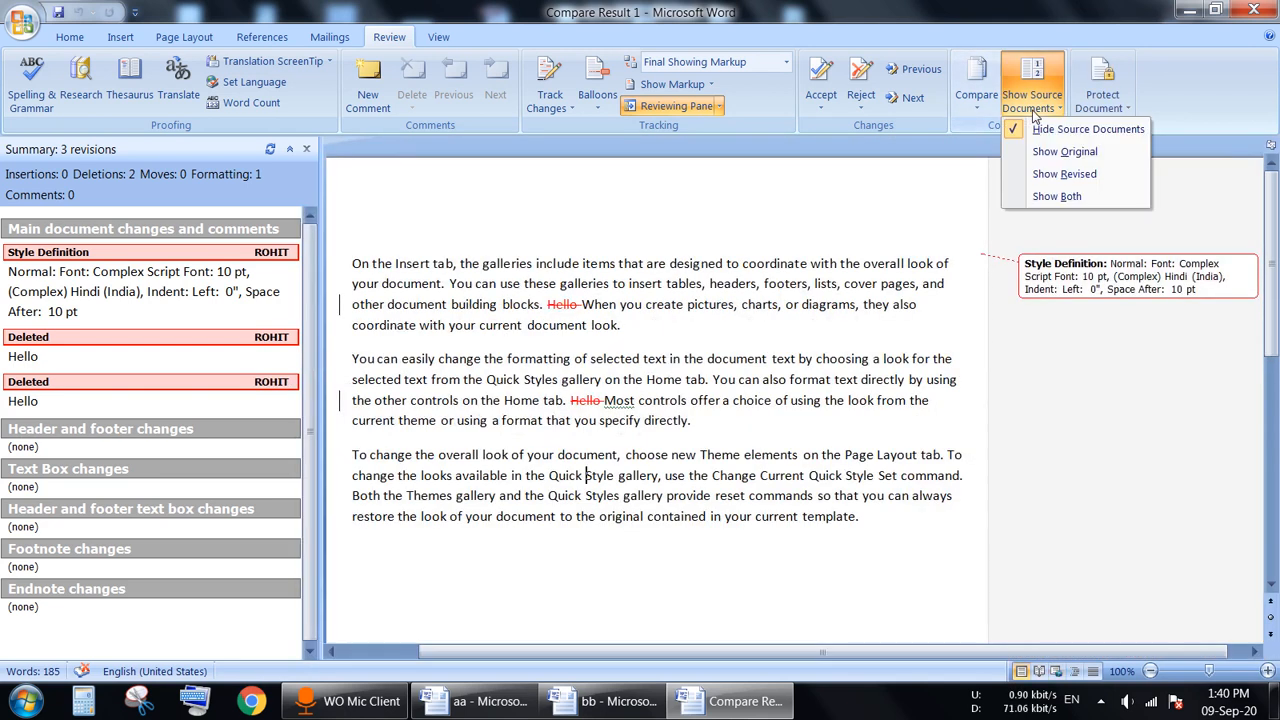
left_click(1044, 150)
left_click(1034, 108)
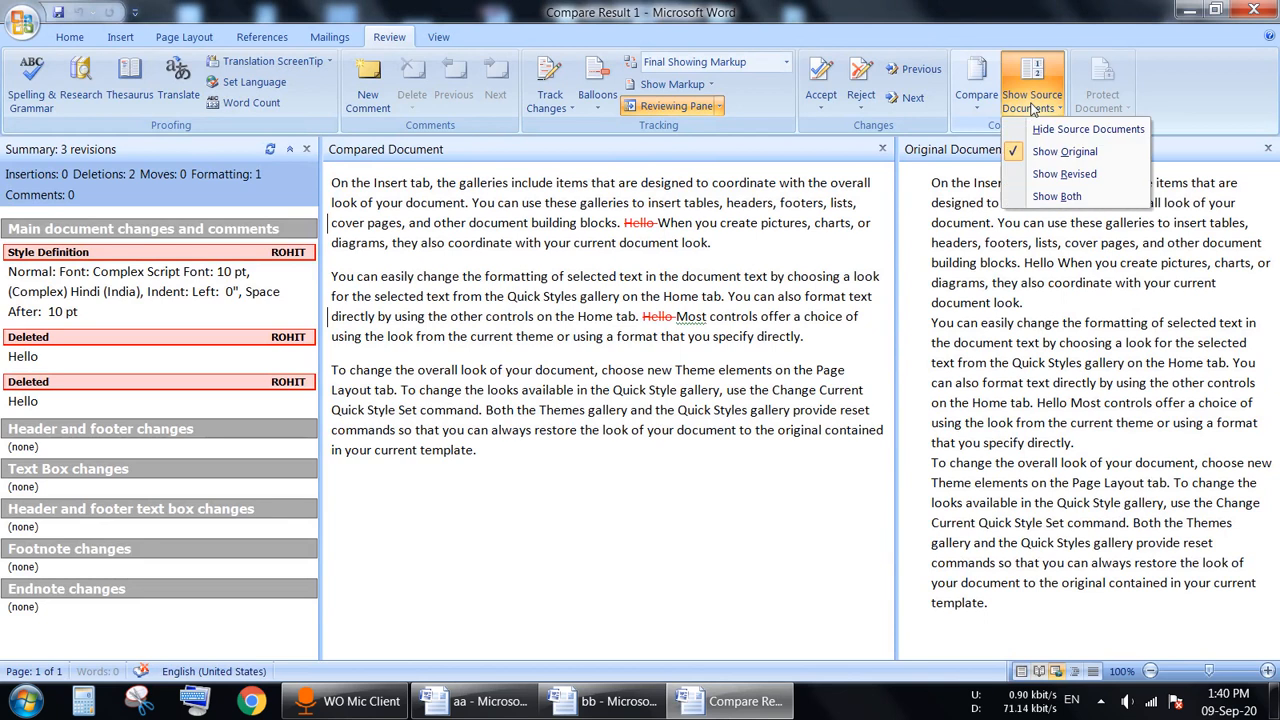
left_click(1062, 174)
left_click(1034, 108)
left_click(1054, 196)
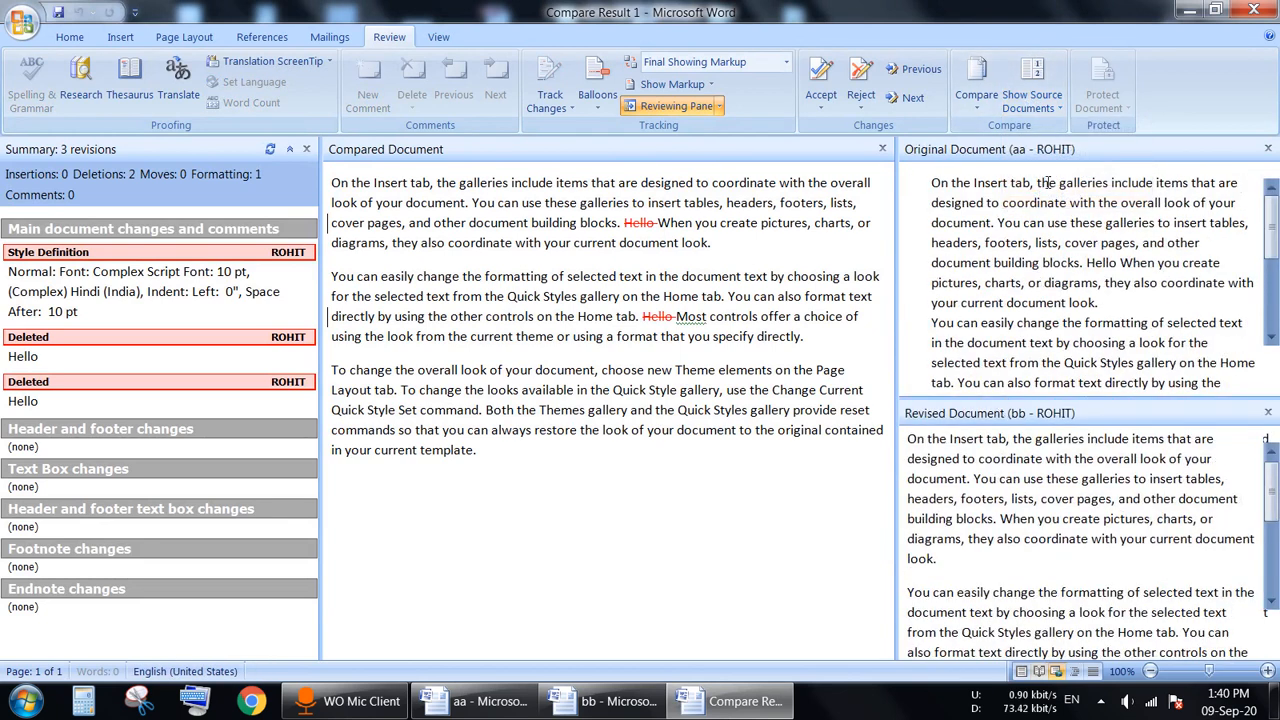
Step: Try Show Revised, Show Original and Hide again, finally settling on Show Both
left_click(1034, 108)
left_click(1046, 177)
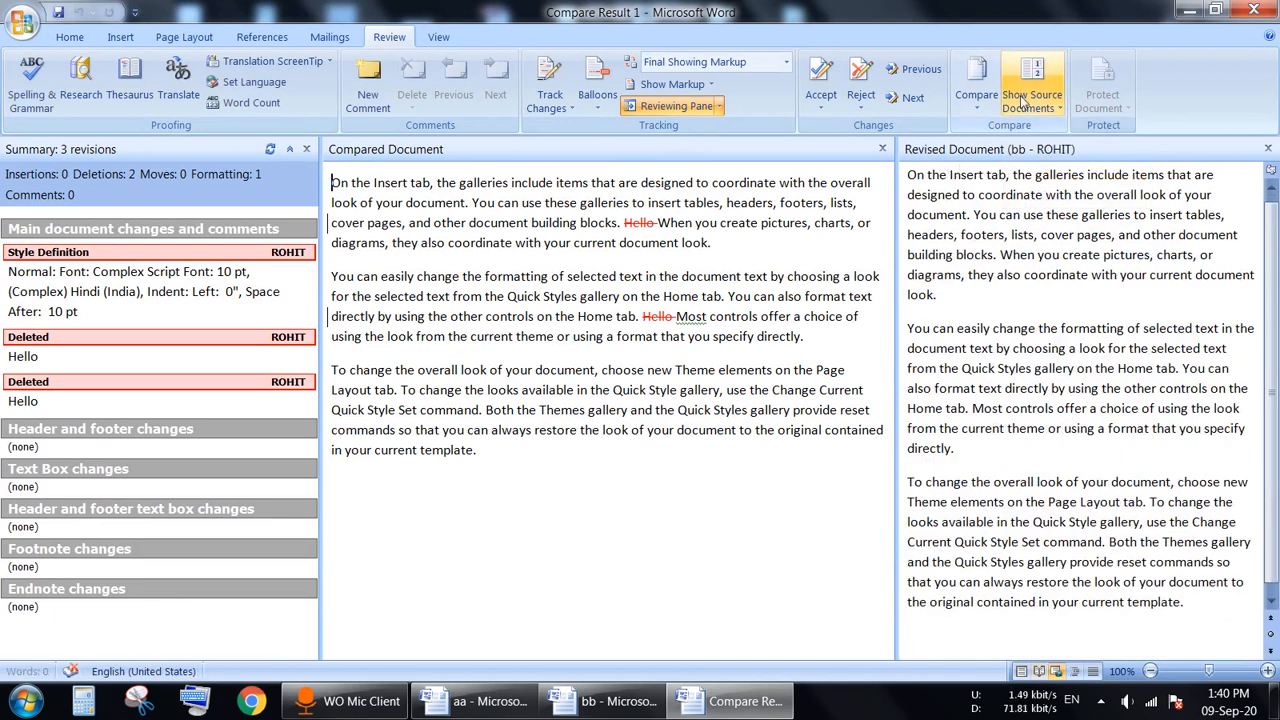
left_click(1034, 104)
left_click(1042, 158)
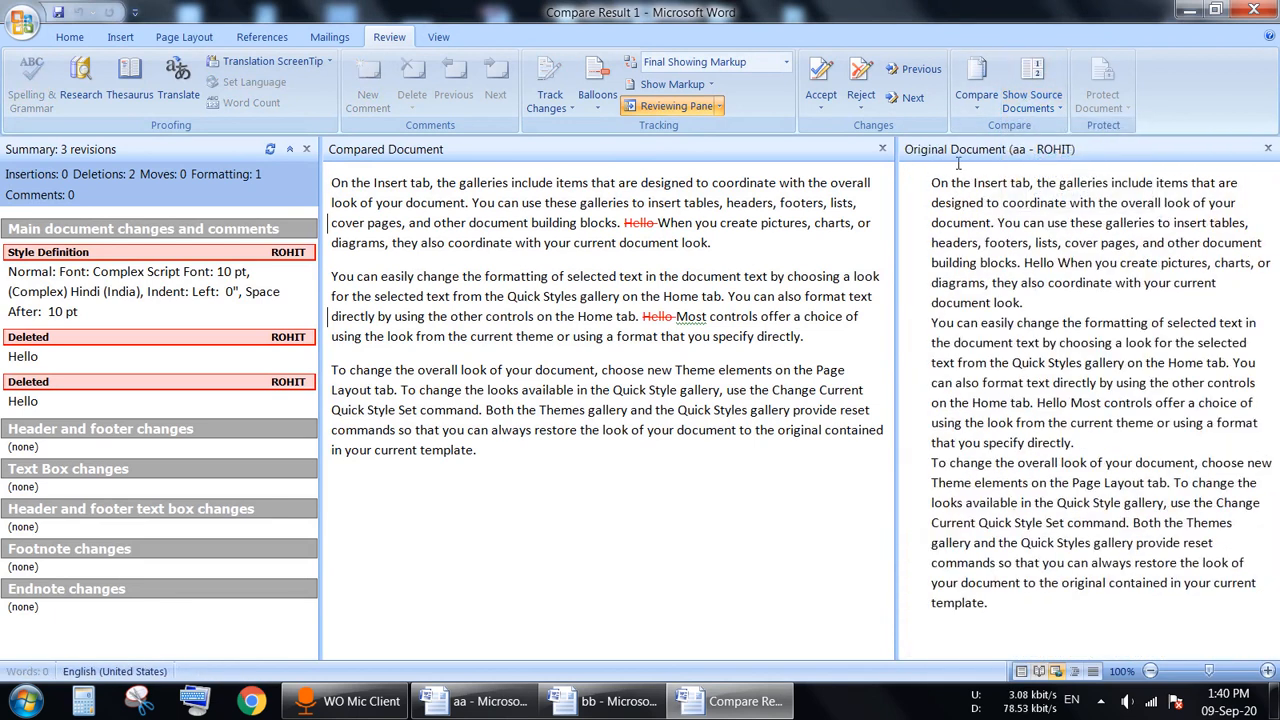
left_click(1032, 100)
left_click(1045, 129)
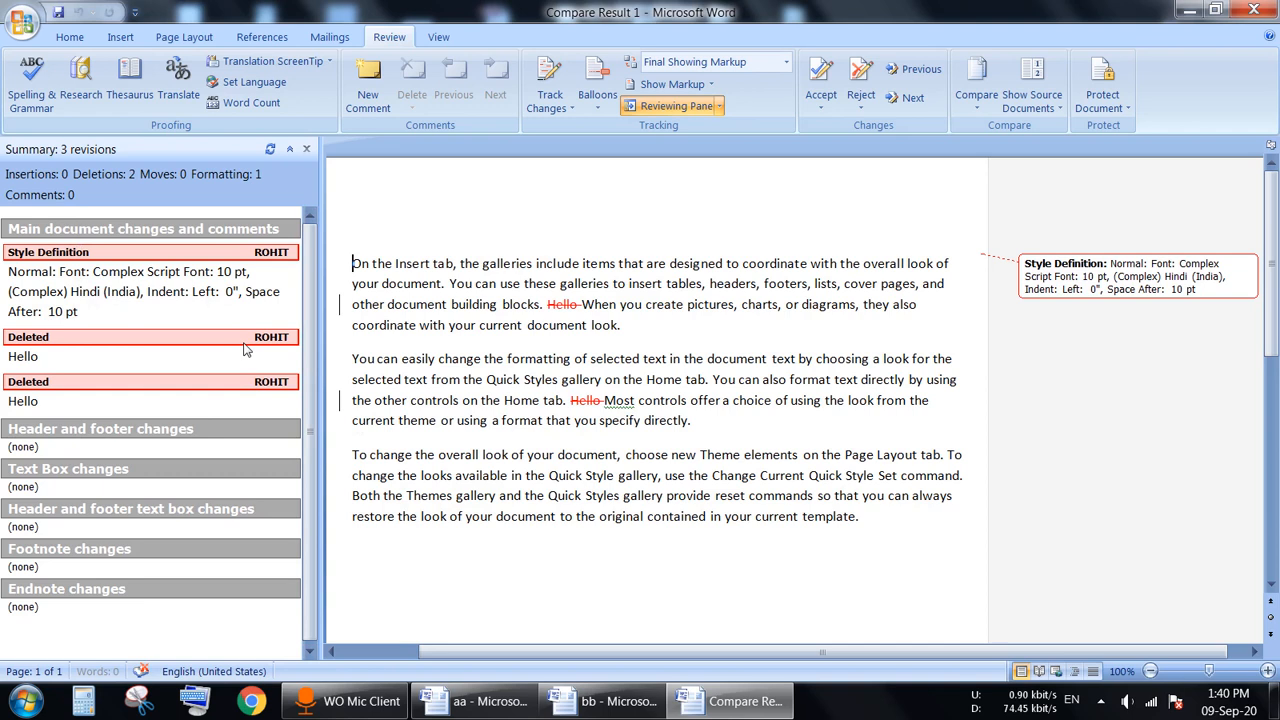
left_click(1031, 100)
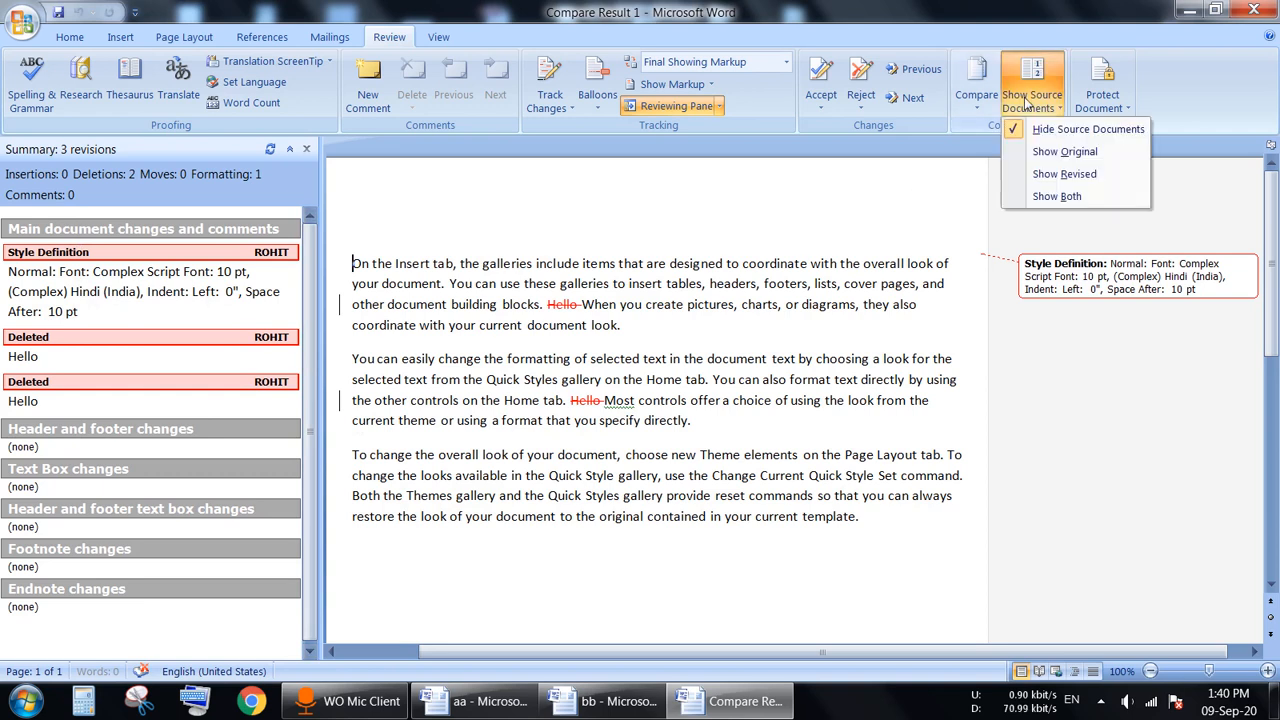
left_click(1051, 199)
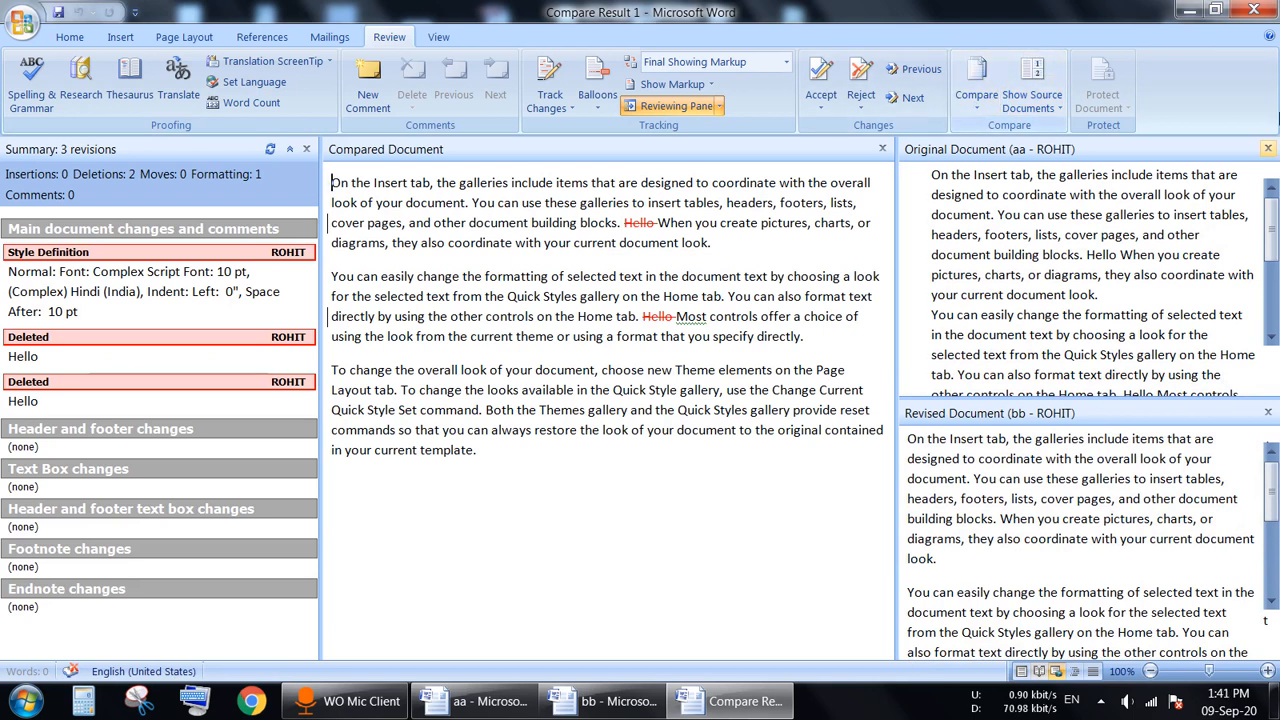
Step: Close Compare Result 1 without saving and close bb, leaving only aa open
left_click(1258, 11)
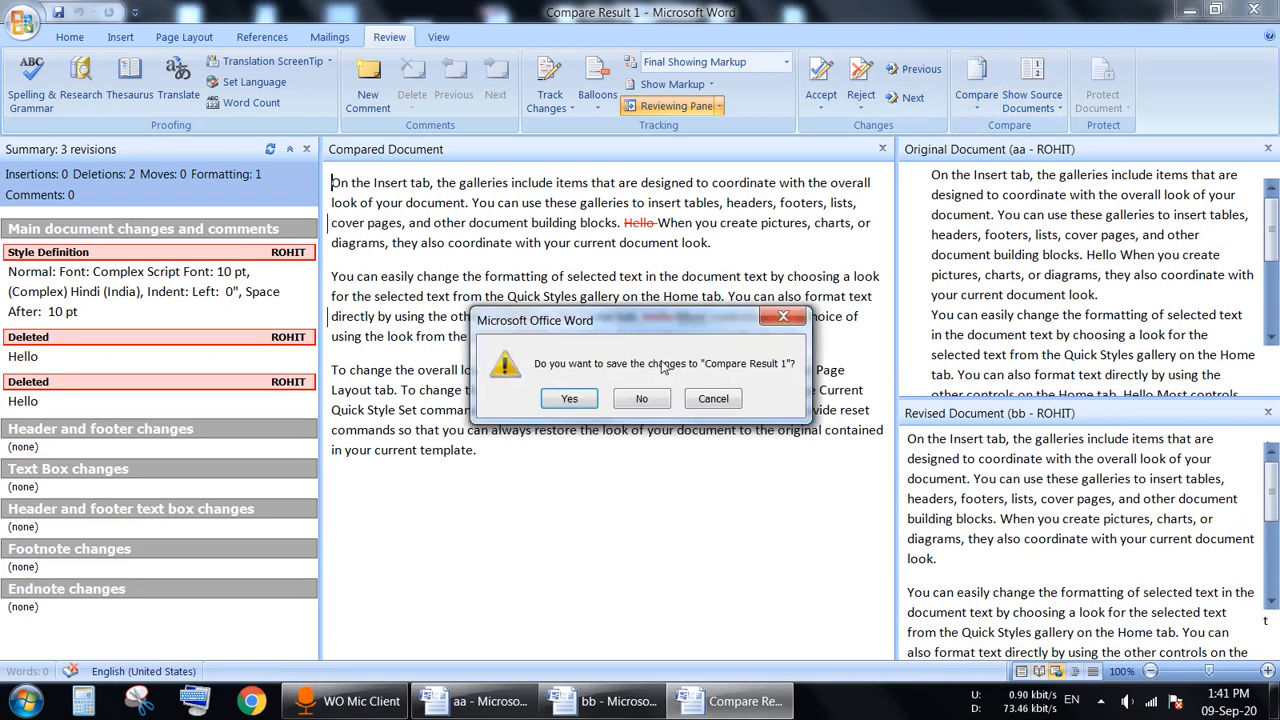
left_click(655, 398)
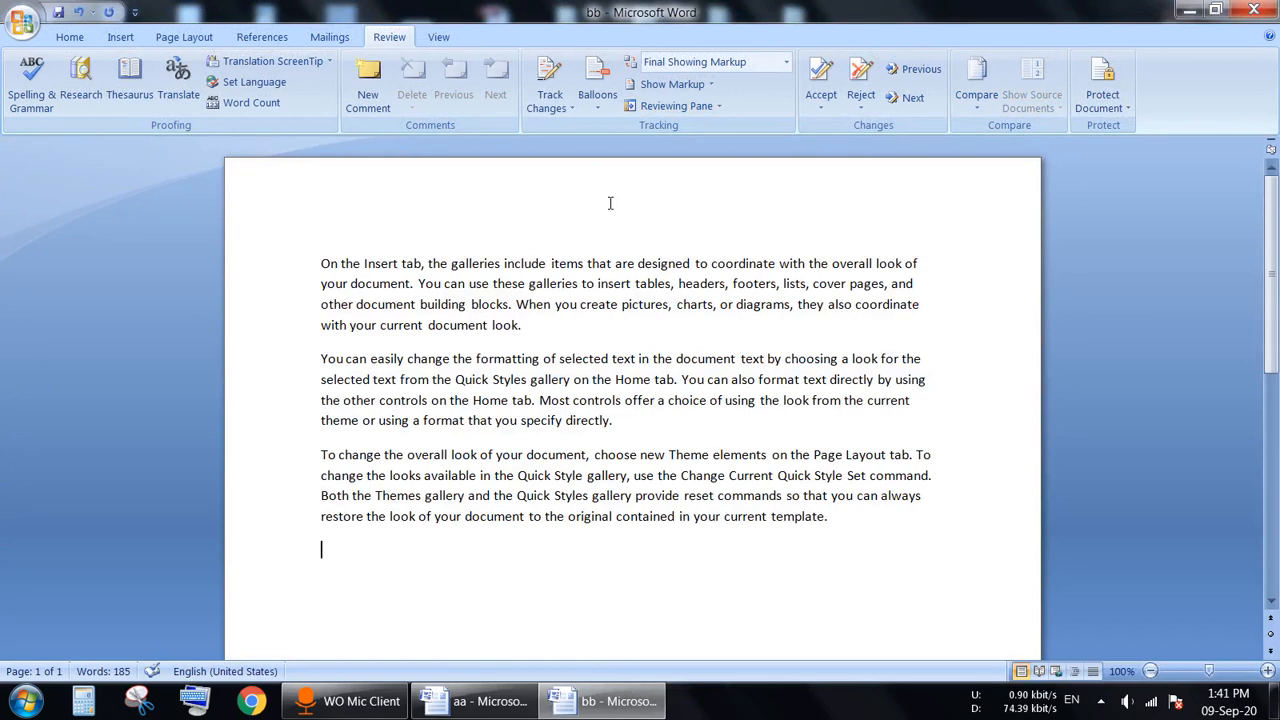
left_click(1254, 10)
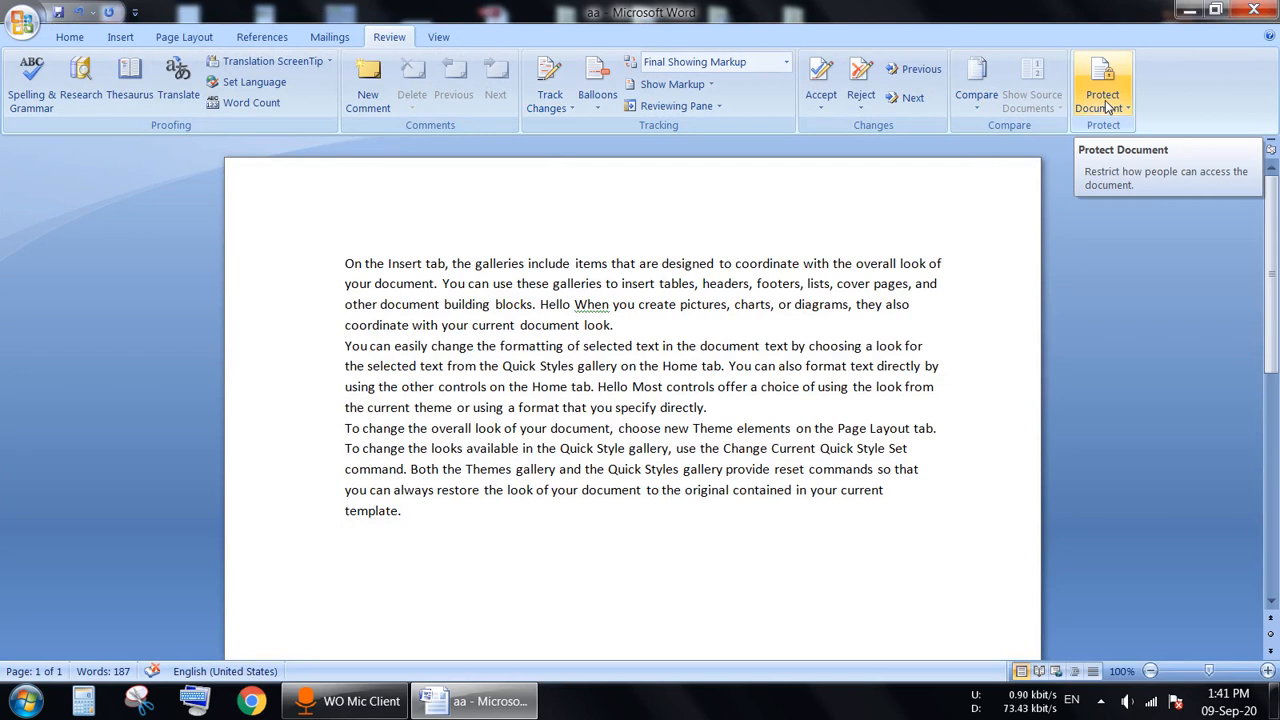
key("F8")
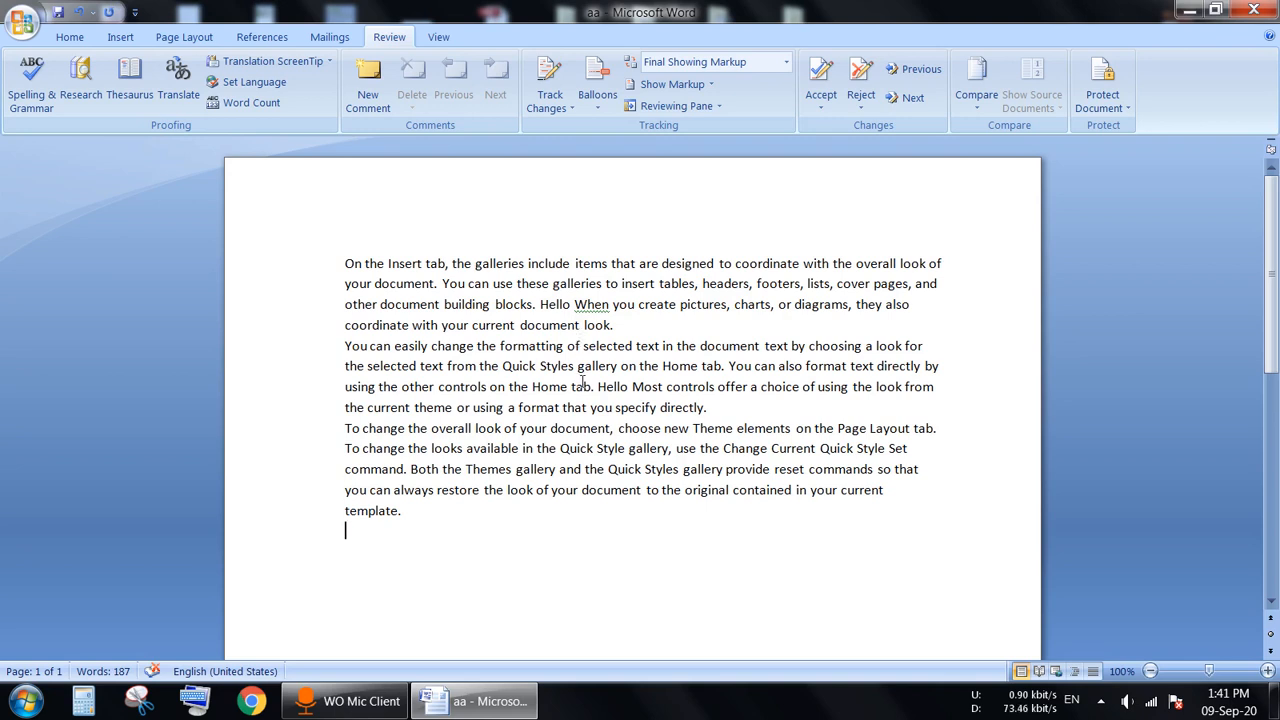
left_click(1103, 100)
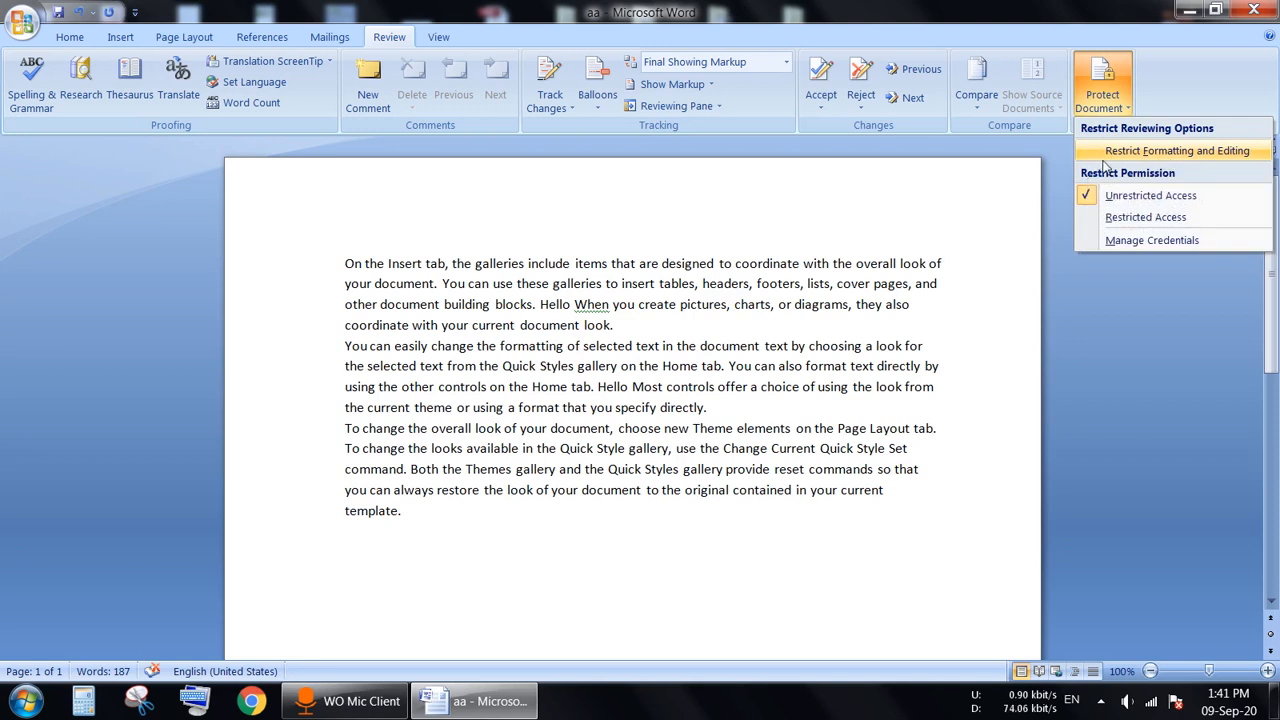
Step: Limit aa to selected formatting styles and read-only editing, enforced with a confirmed password
left_click(1203, 152)
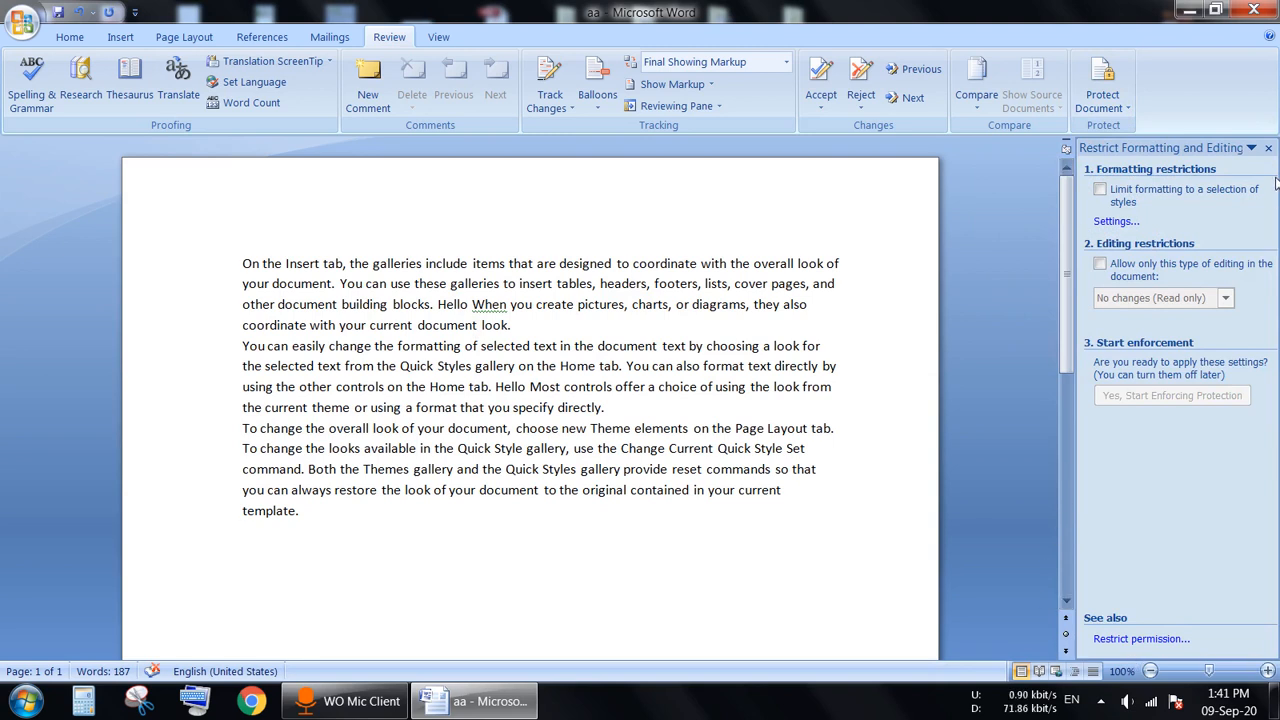
left_click(1100, 189)
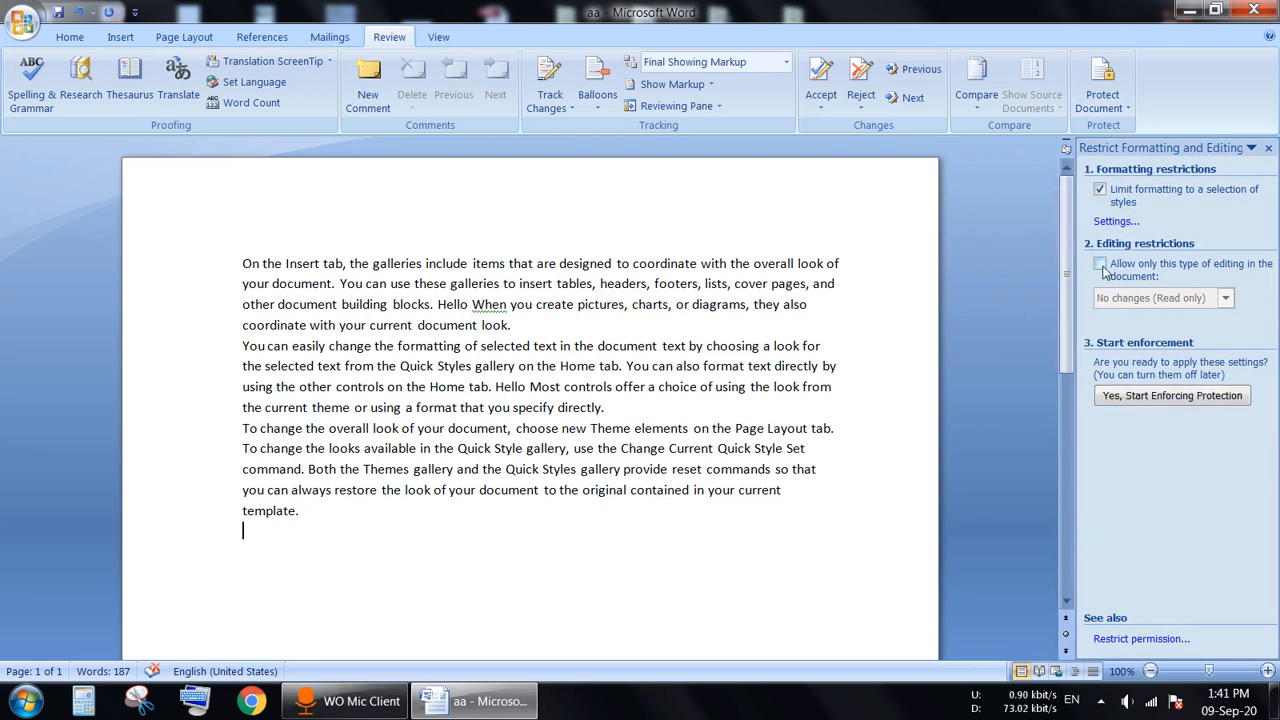
left_click(1100, 265)
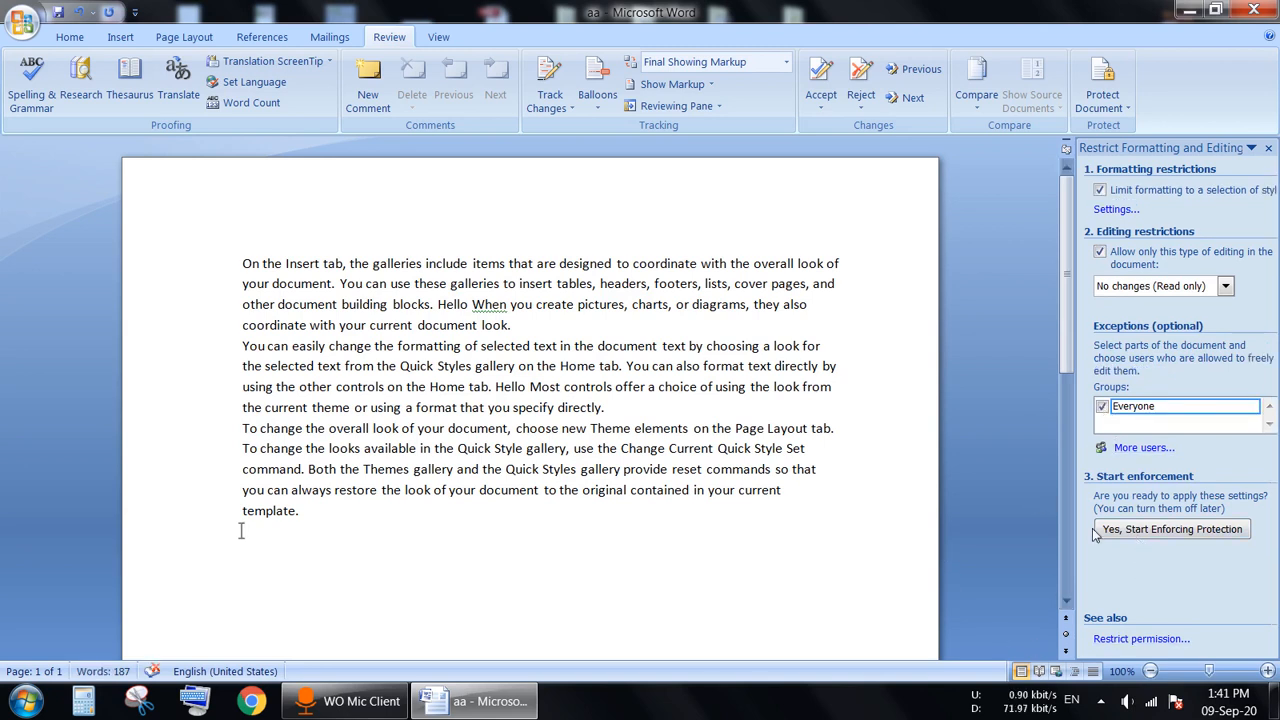
left_click(1224, 536)
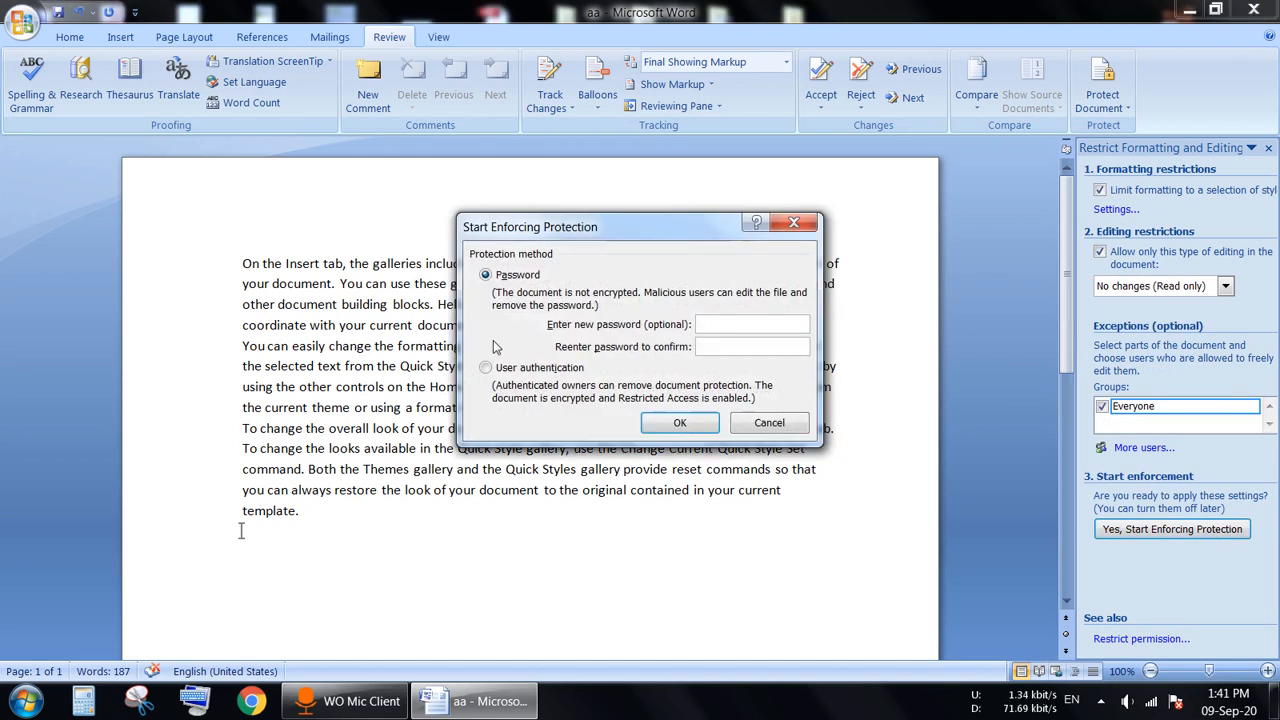
left_click_drag(627, 235, 572, 261)
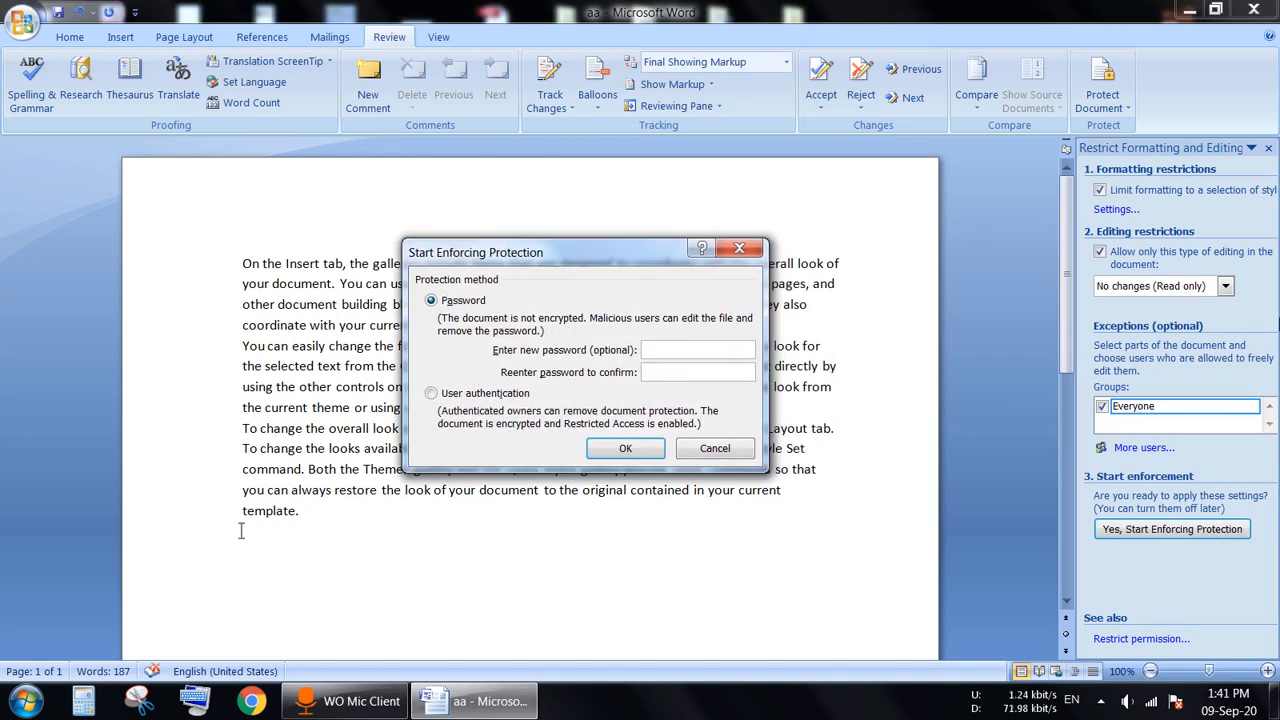
type("•••••")
left_click(715, 374)
type("•••••")
left_click(627, 449)
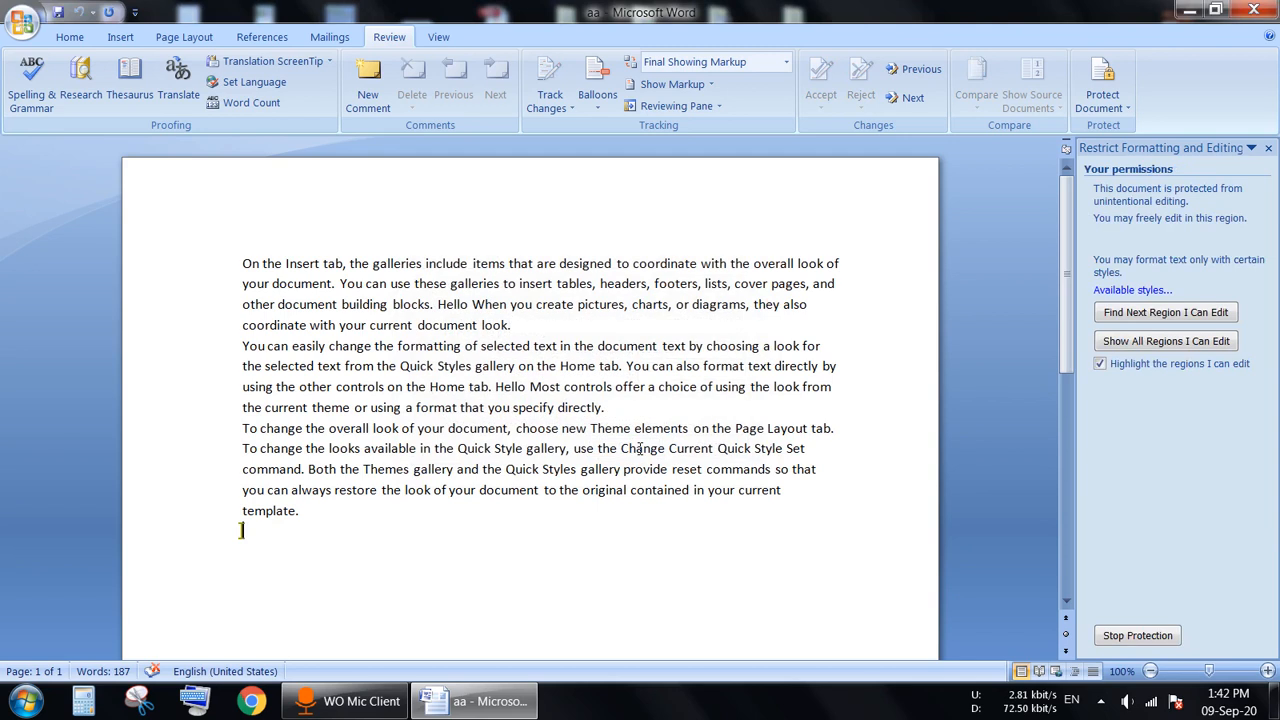
Step: Save the protected aa, exit Word, and reopen aa from the desktop
left_click(1268, 148)
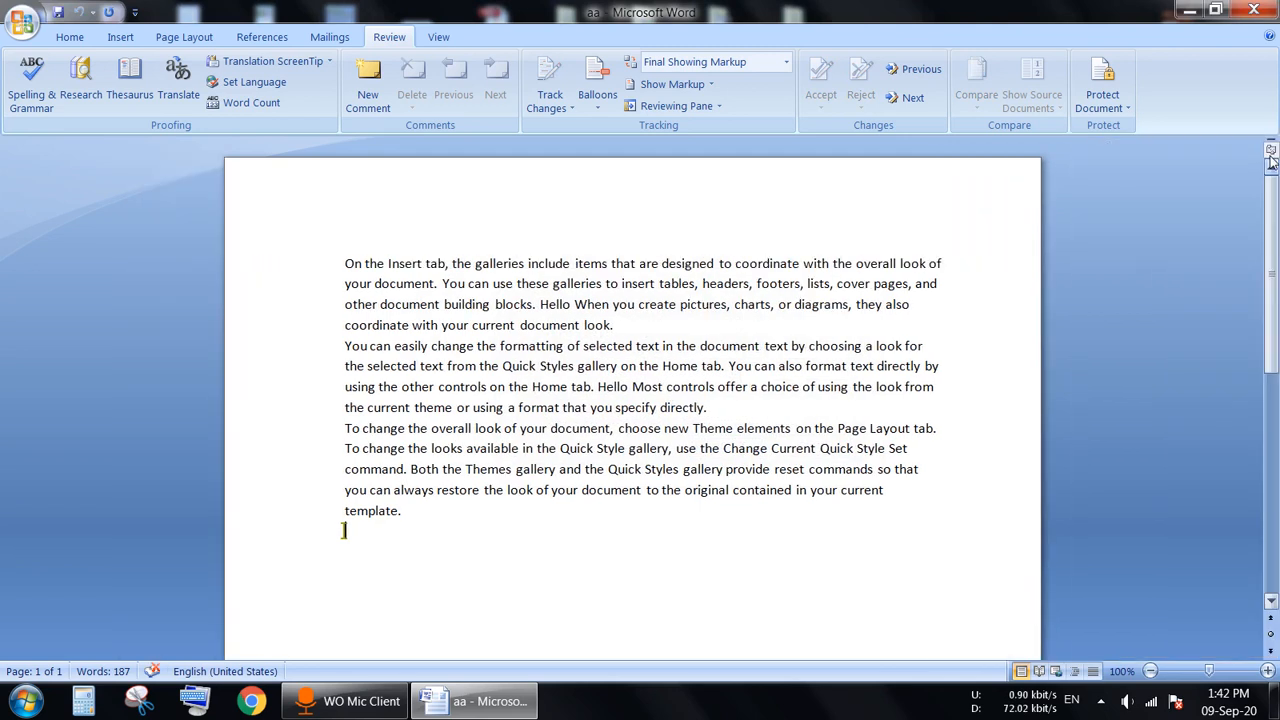
left_click(58, 12)
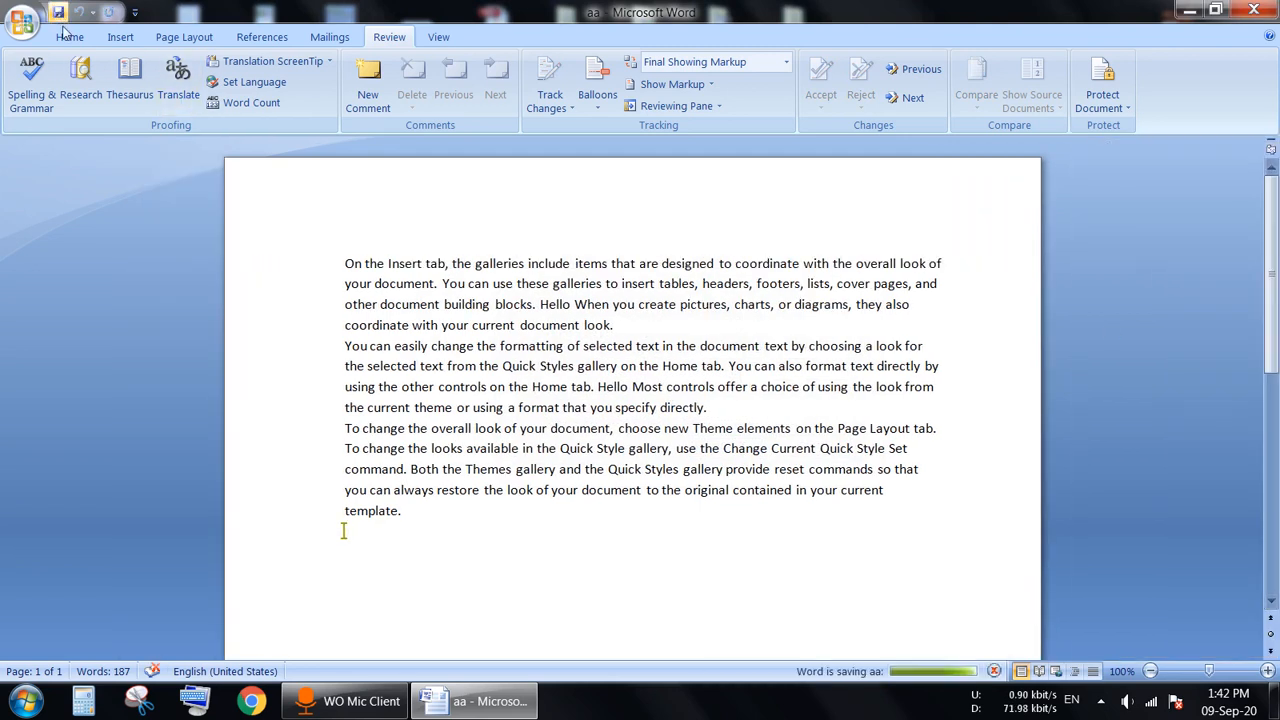
left_click(1253, 10)
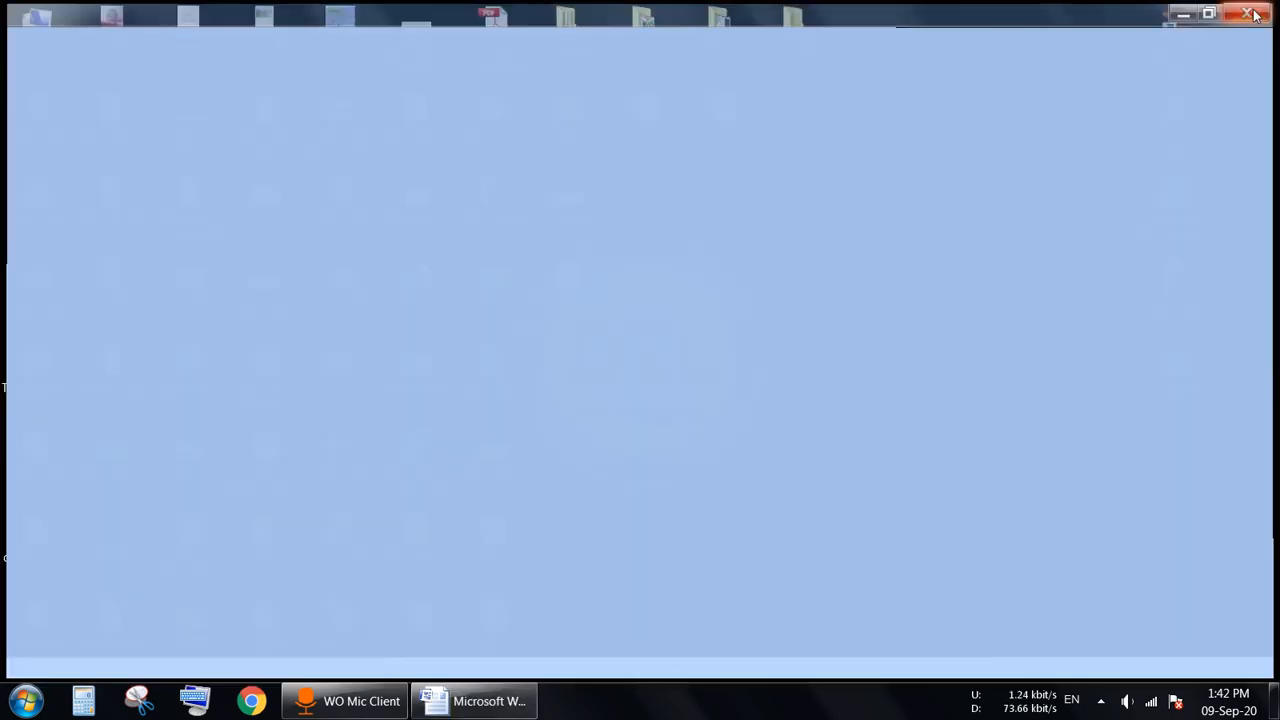
double_click(651, 124)
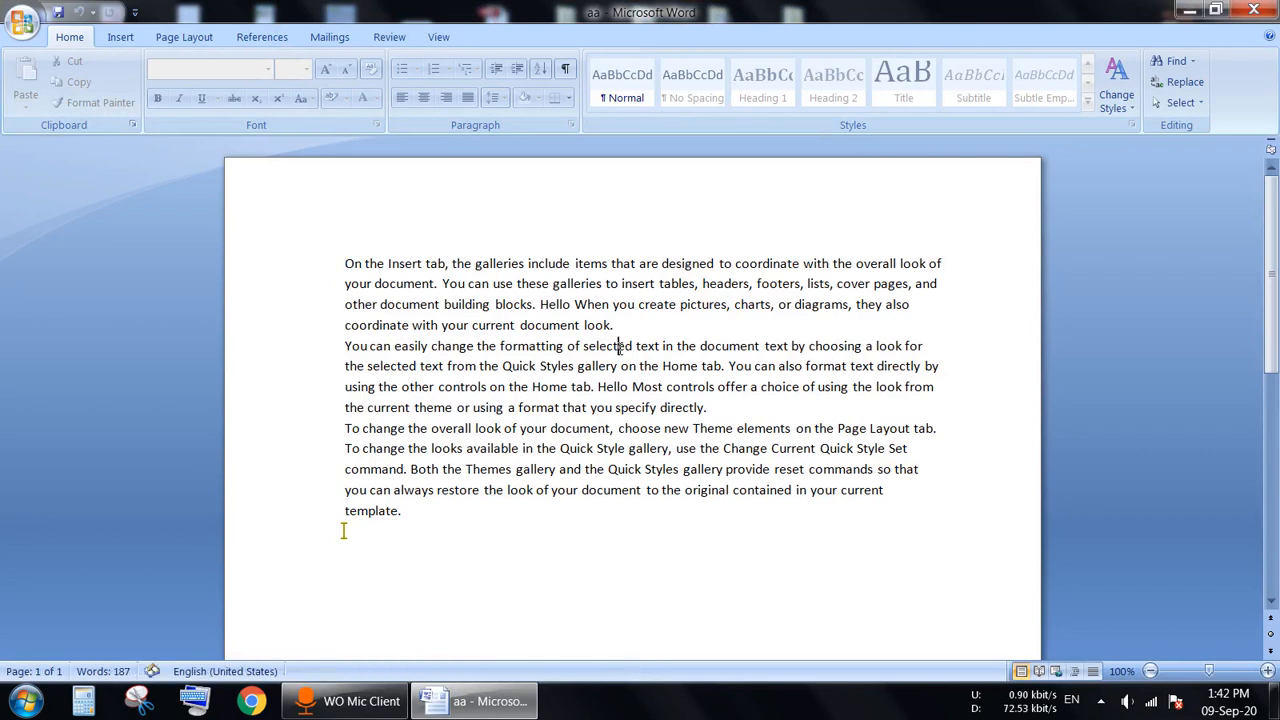
Step: Try deleting text in the word 'pictures' to confirm editing is blocked
left_click_drag(341, 261, 790, 266)
left_click(683, 305)
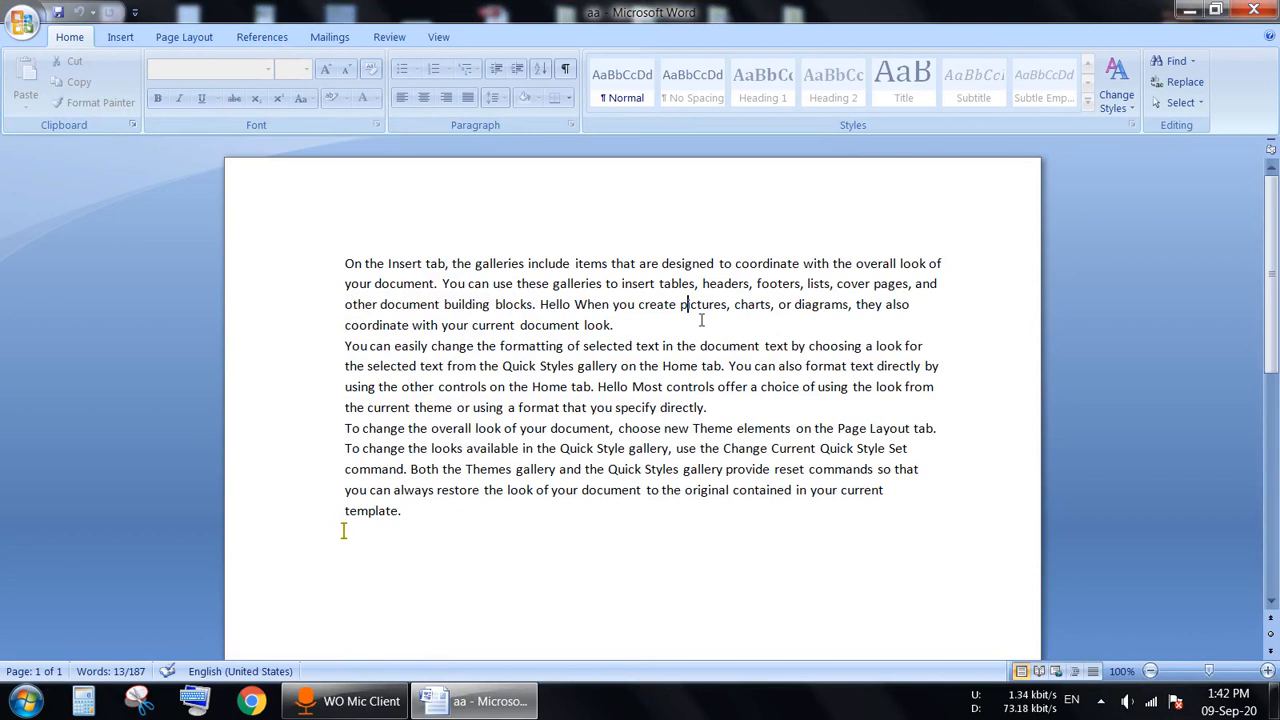
key("BackSpace")
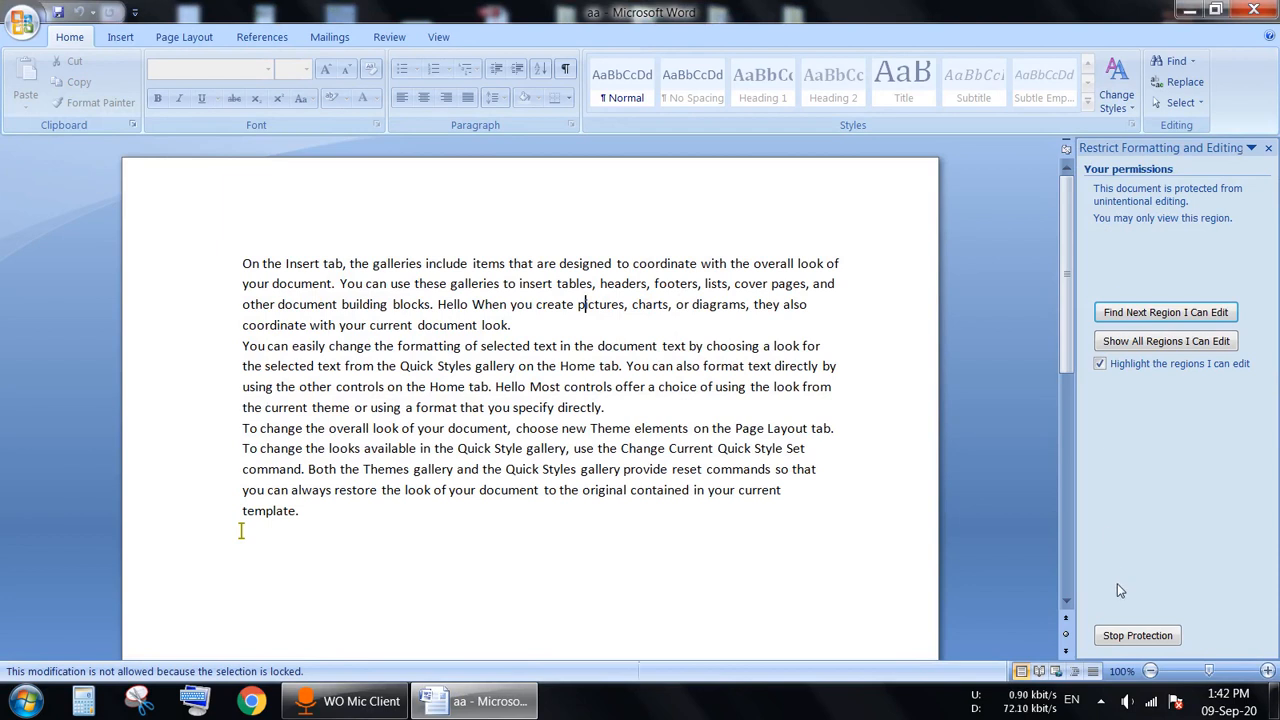
Step: Stop protection on aa by entering the document password
left_click(1129, 640)
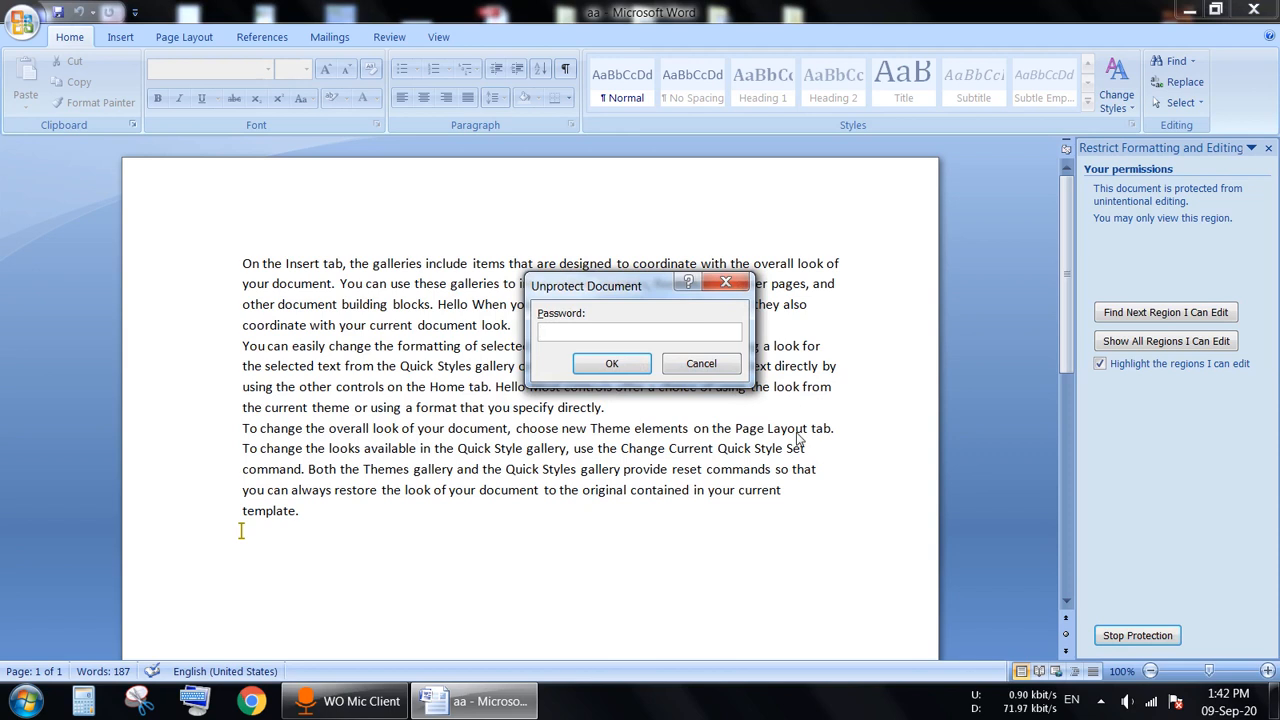
type("123")
left_click(612, 364)
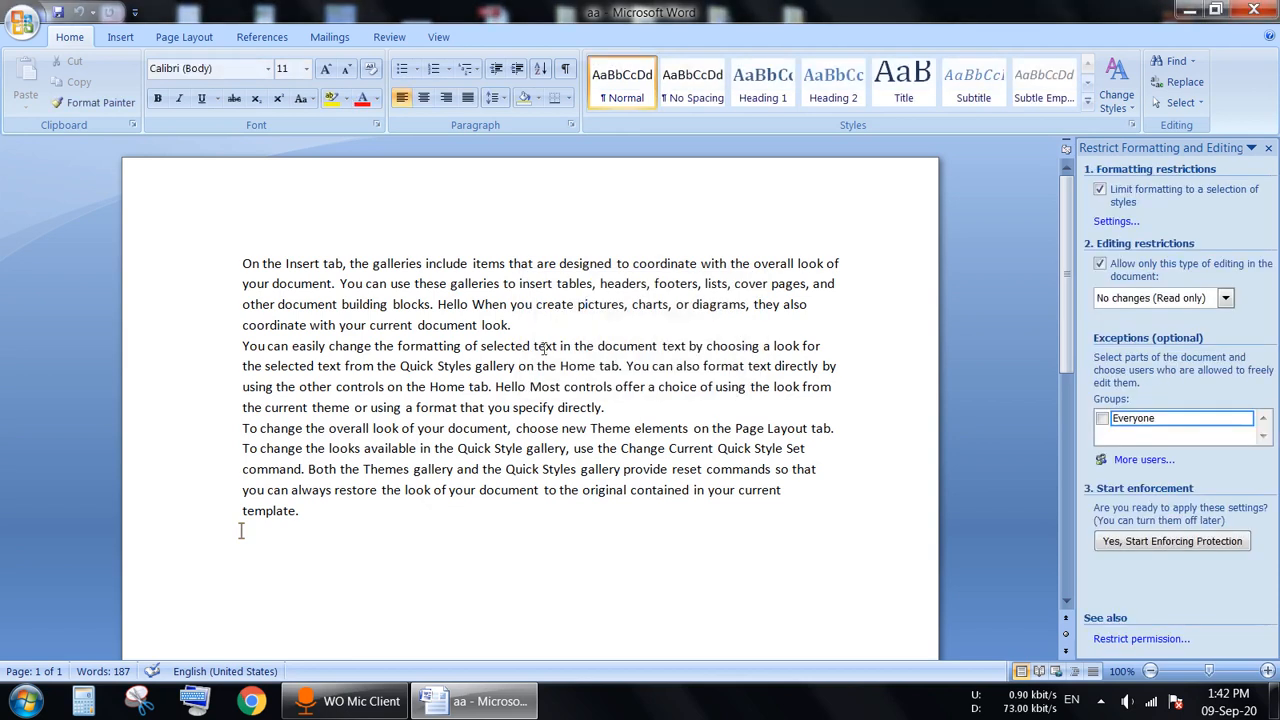
Step: Type test characters into 'text' and after 'directly.' to confirm editing works, then close the restrictions pane
left_click(545, 346)
type("sdfsfsdfsdfsdfsdfsdfsdf")
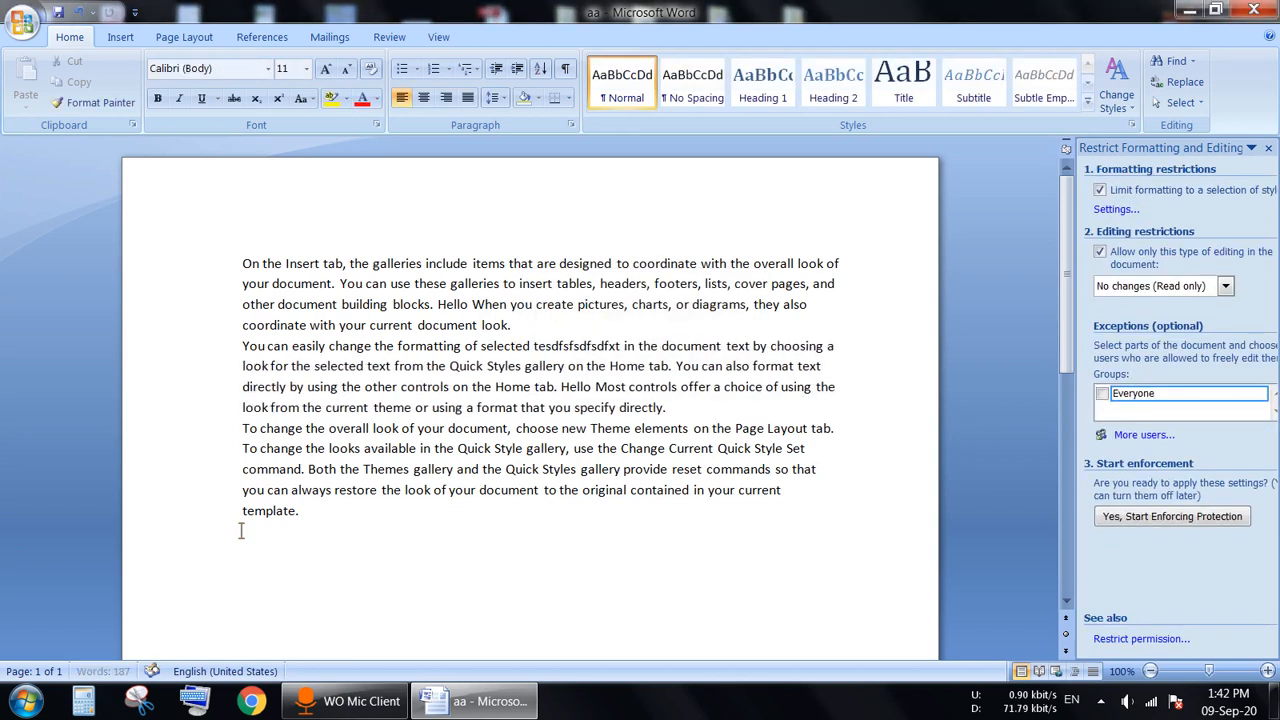
type("sdfsdfsdf")
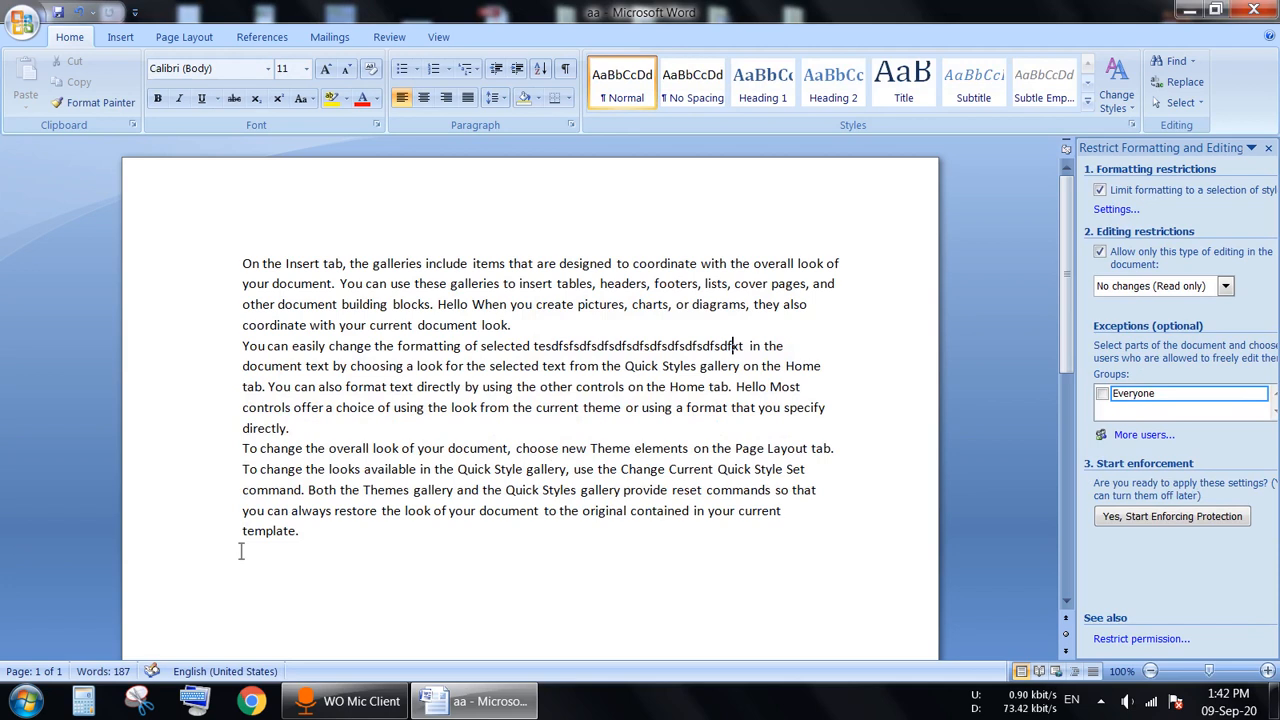
left_click(486, 427)
type("sdfsfsdfsdfsfsdfsdf")
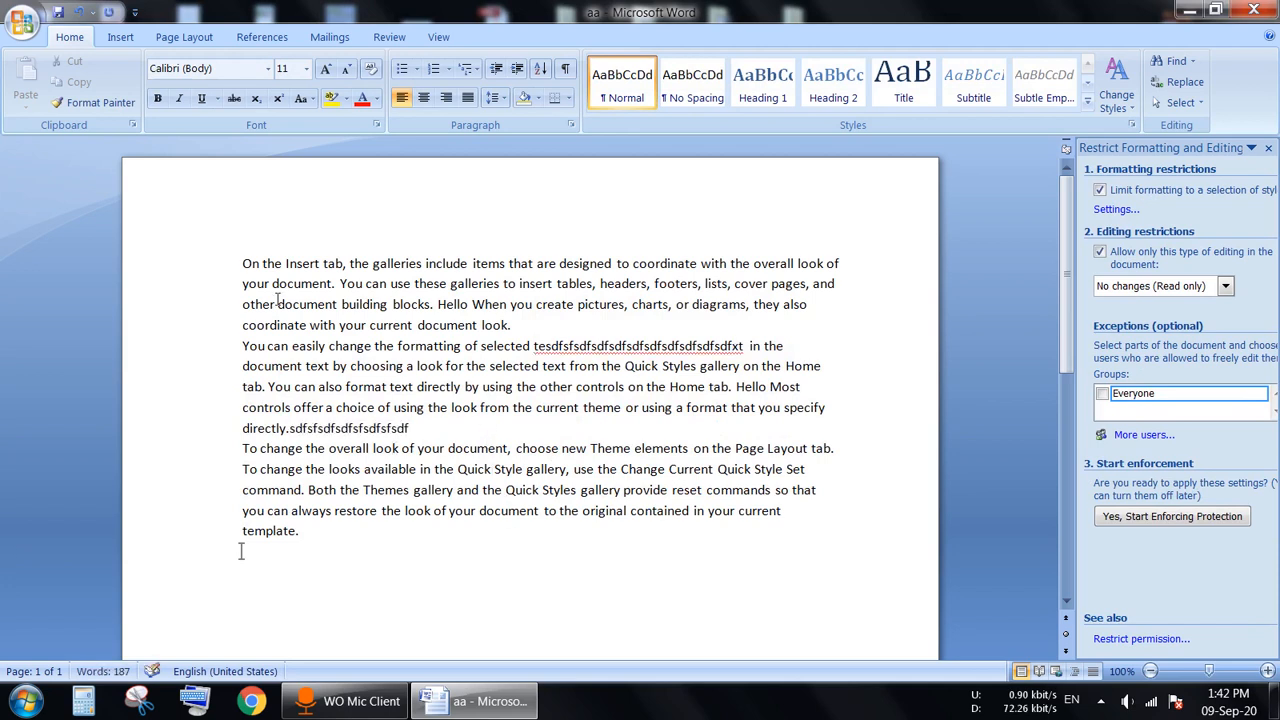
left_click_drag(242, 263, 509, 346)
left_click(515, 433)
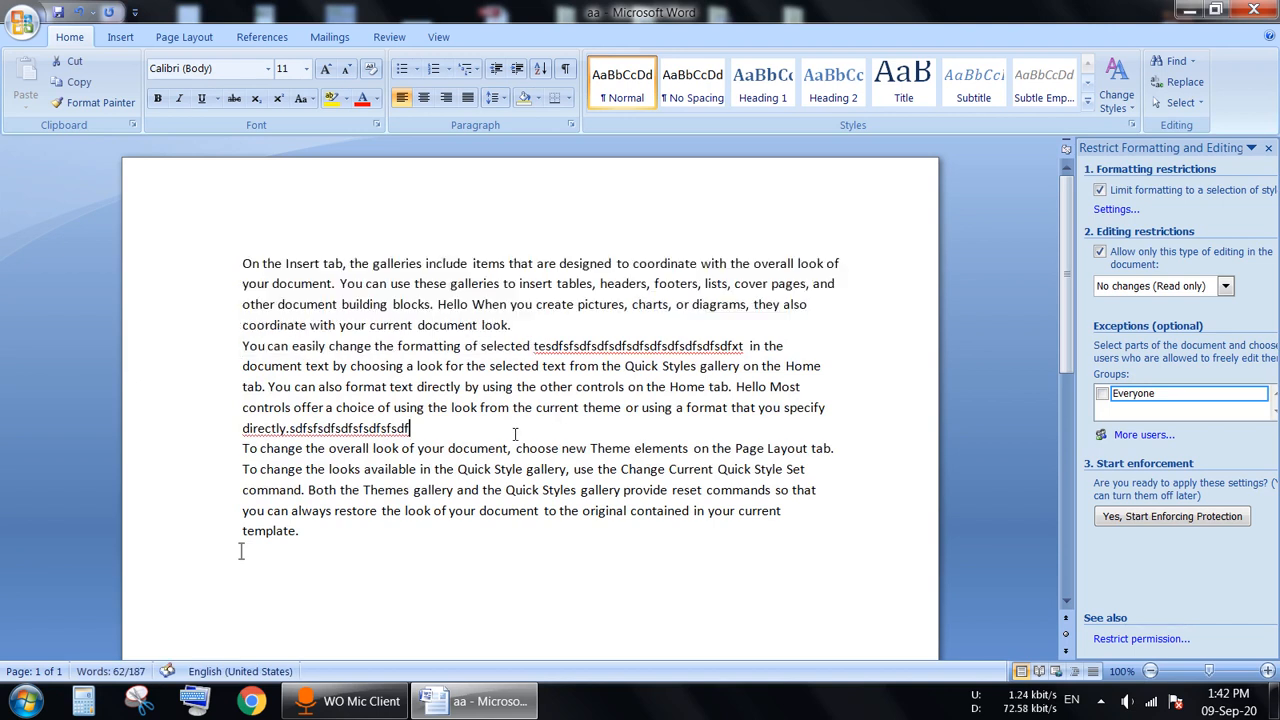
key("alt")
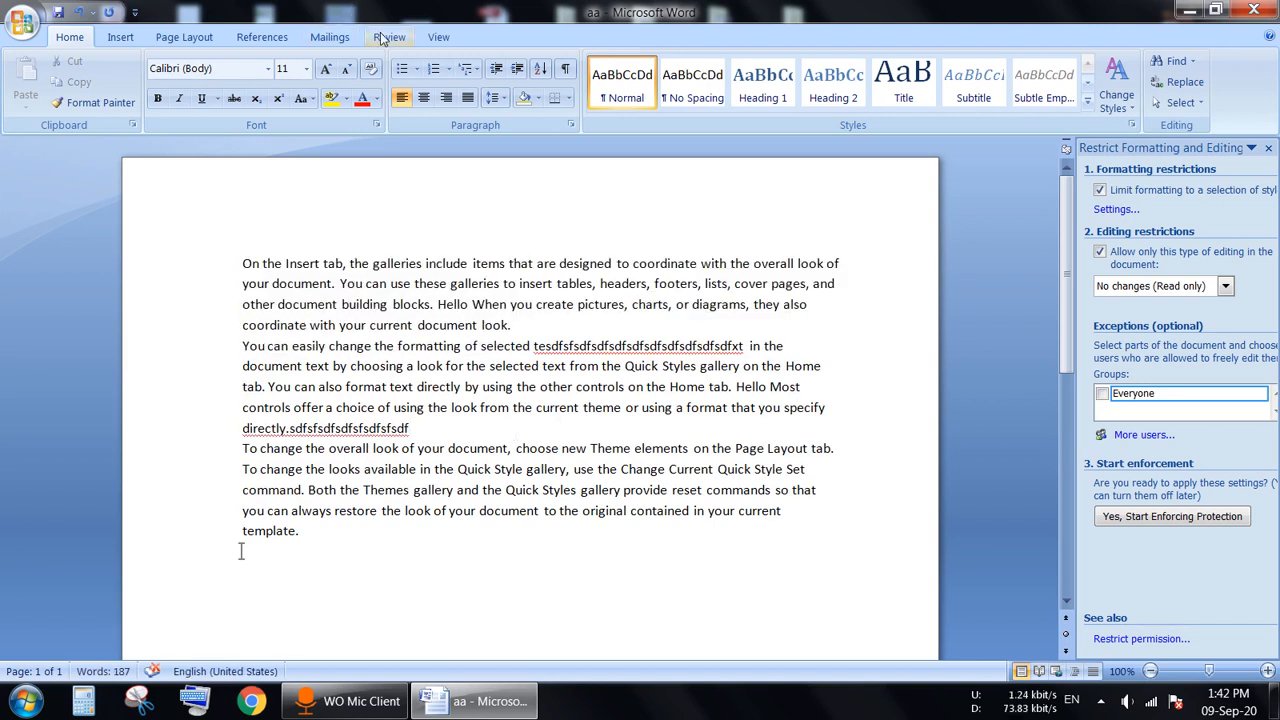
key("r")
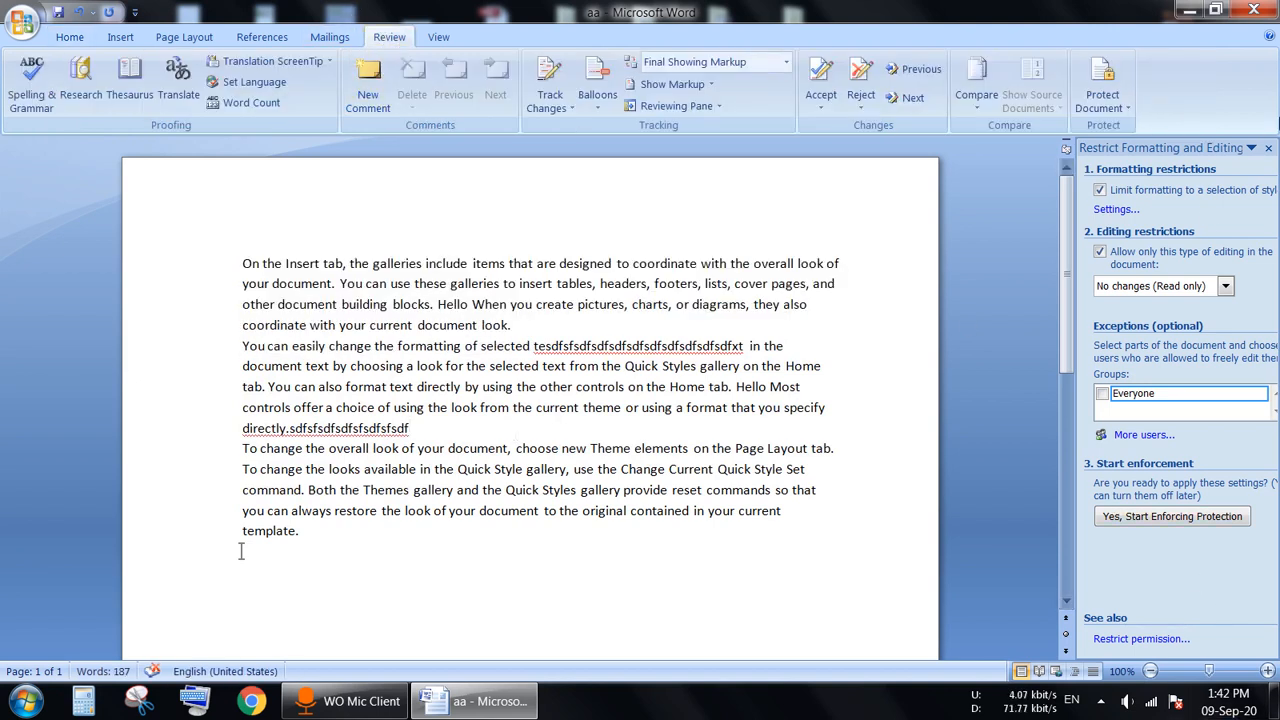
left_click(1268, 148)
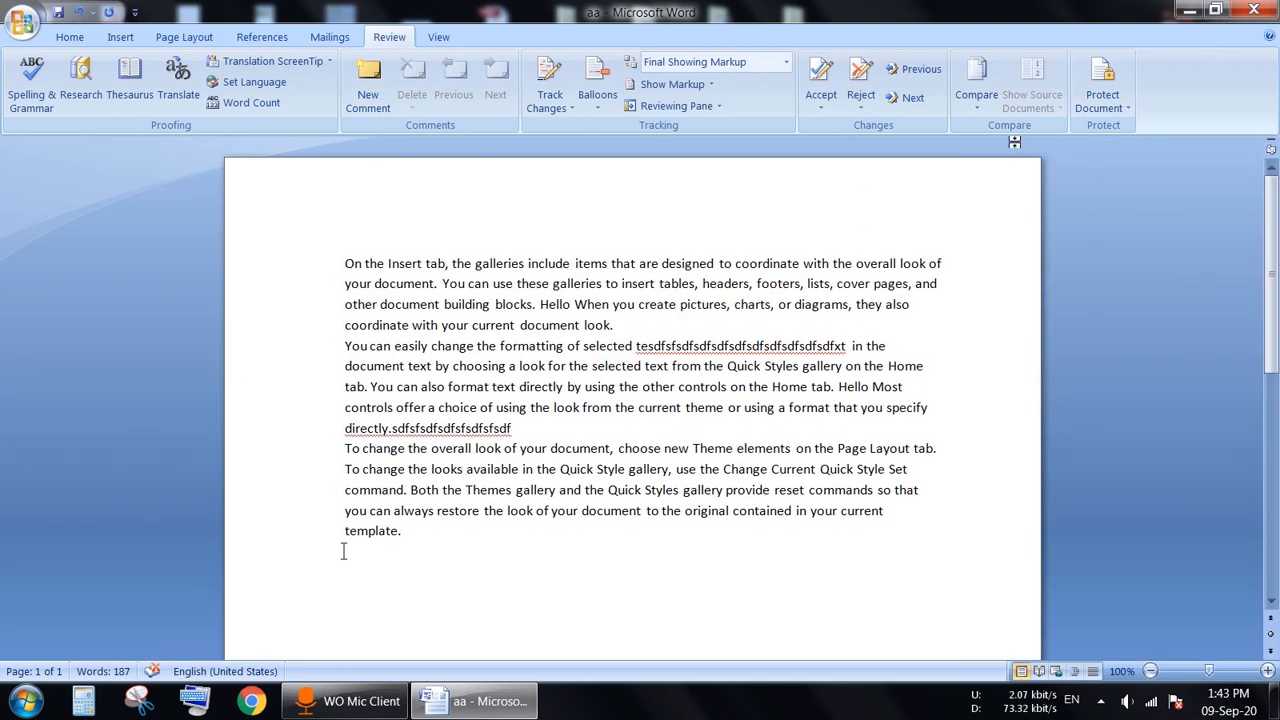